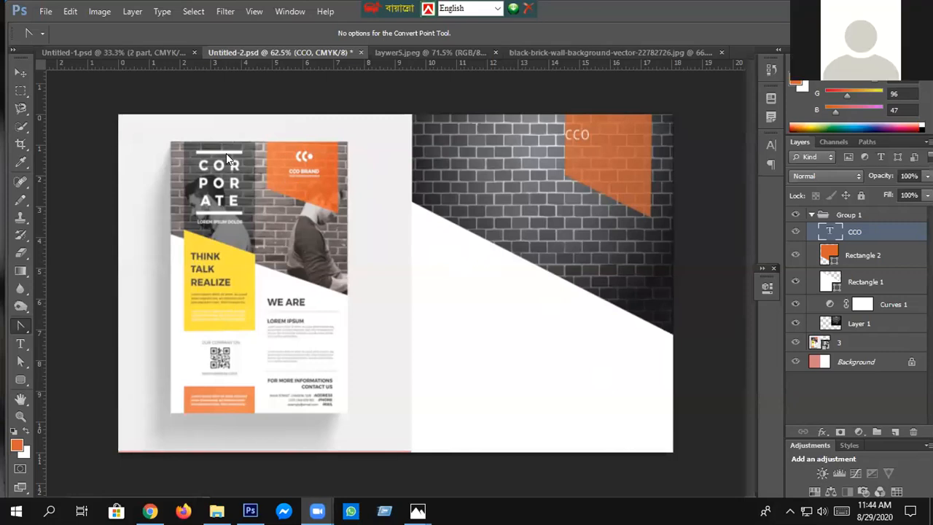
- Examine the reference flyer's logo, text and panels in Untitled-2.psd, and check the business flyer in Untitled-1.psd
scroll(226, 153, up, 5)
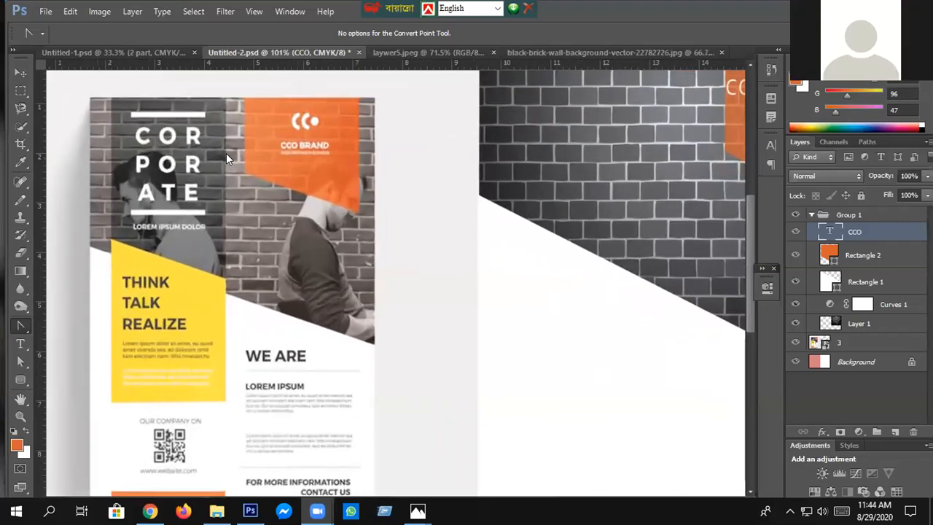
scroll(225, 153, down, 1)
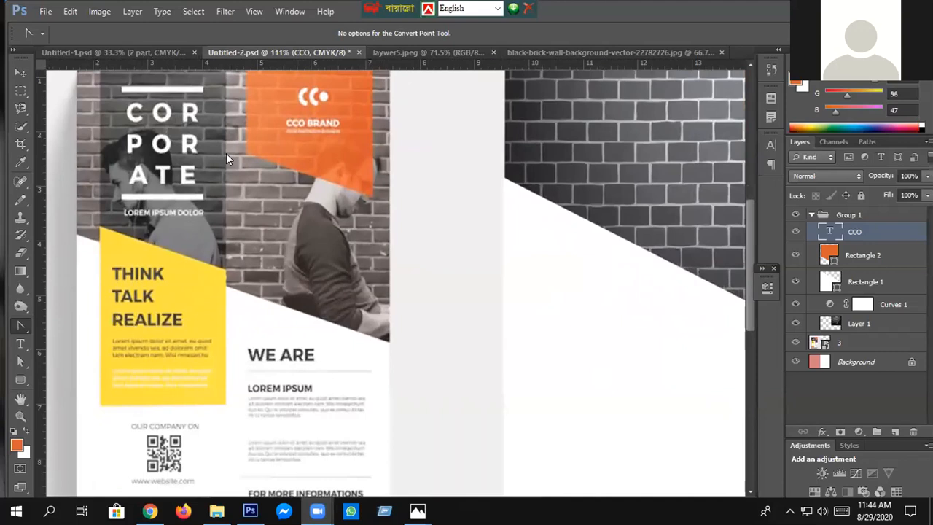
scroll(226, 153, up, 1)
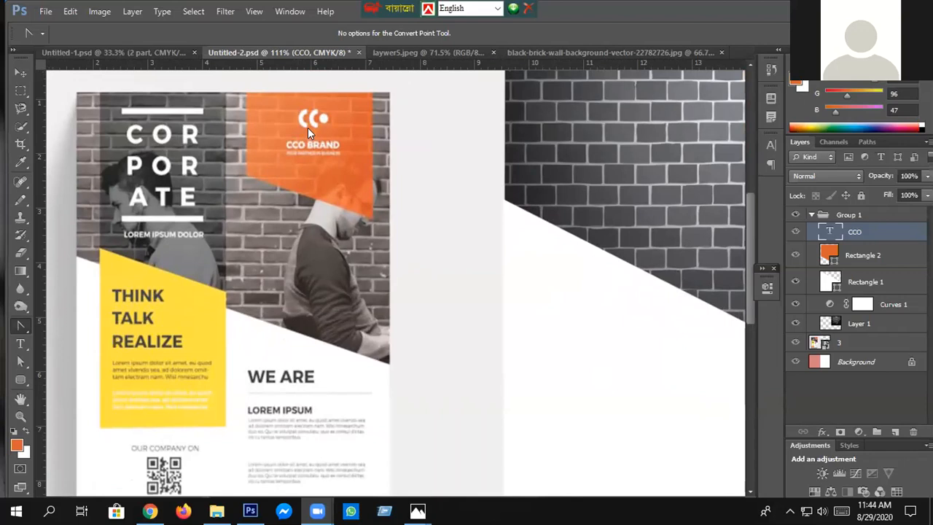
scroll(308, 128, right, 2)
scroll(307, 132, down, 2)
scroll(319, 129, down, 2)
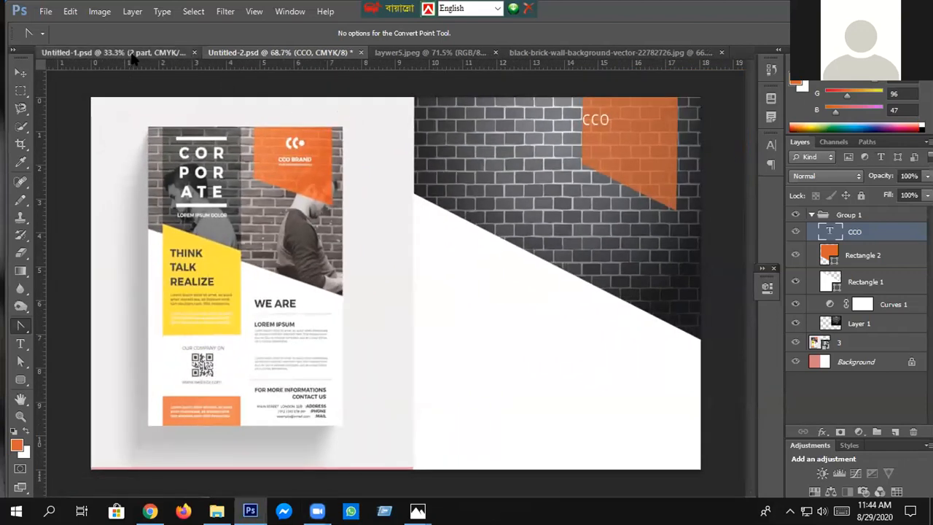
click(131, 56)
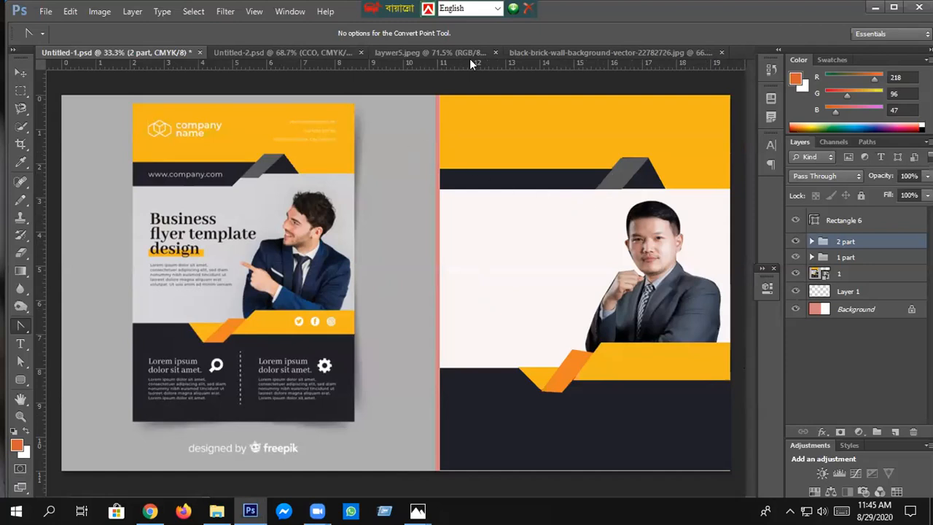
click(311, 55)
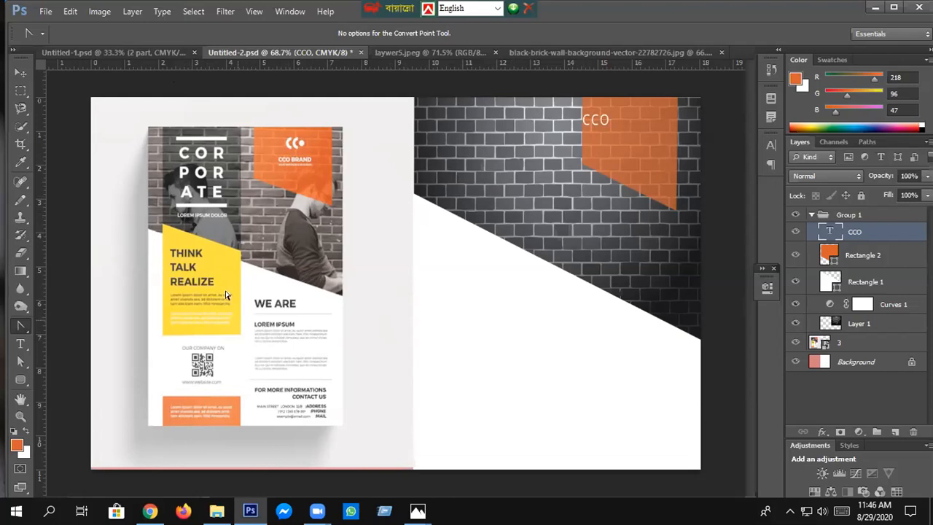
- Draw a rectangle about 223 by 363 px across the slanted wall edge and sample the foreground colour from the reference's yellow panel
click(20, 380)
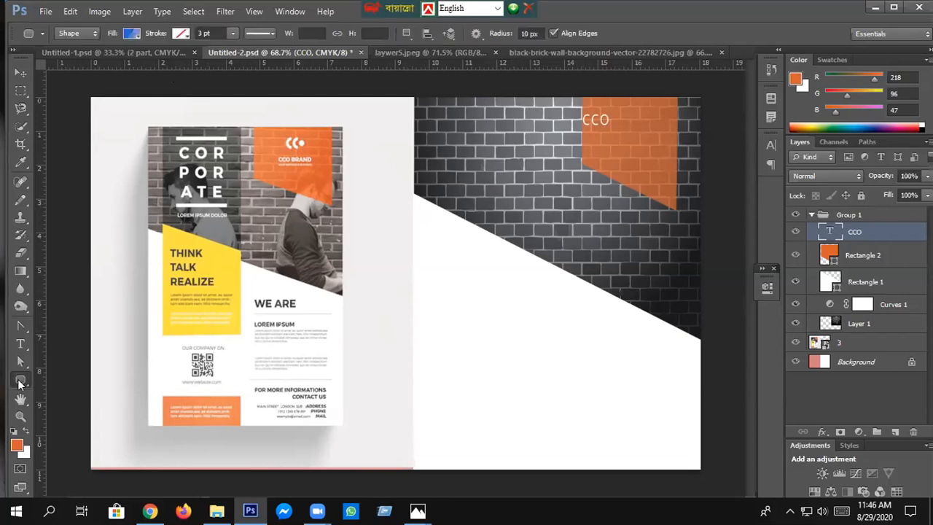
click(48, 375)
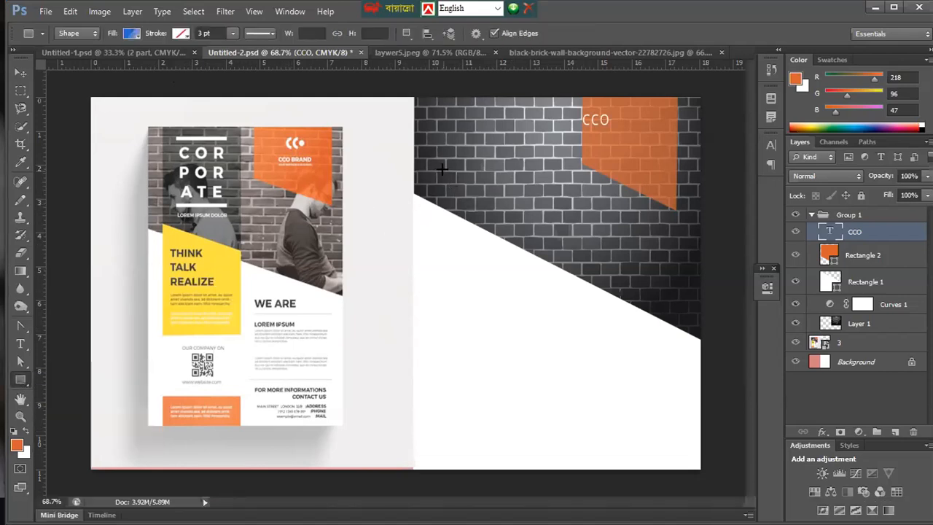
drag(439, 207, 540, 358)
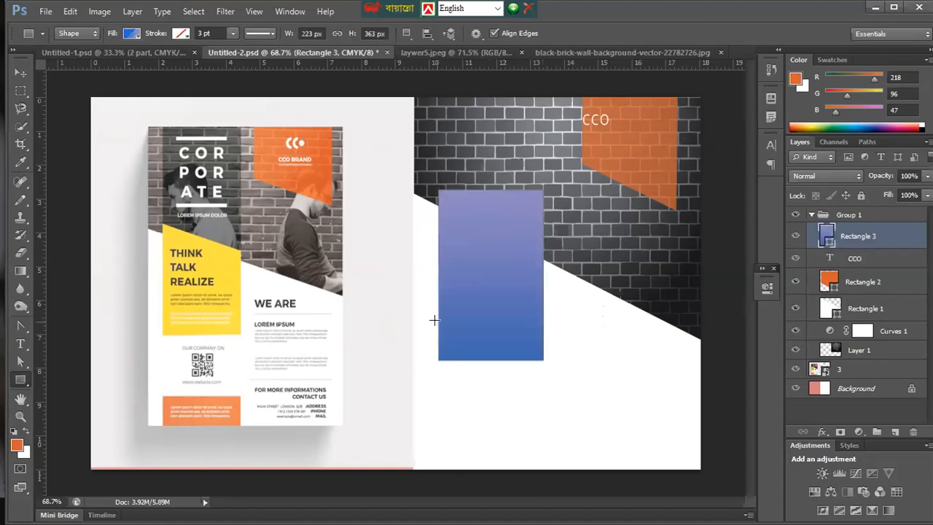
click(19, 443)
click(216, 271)
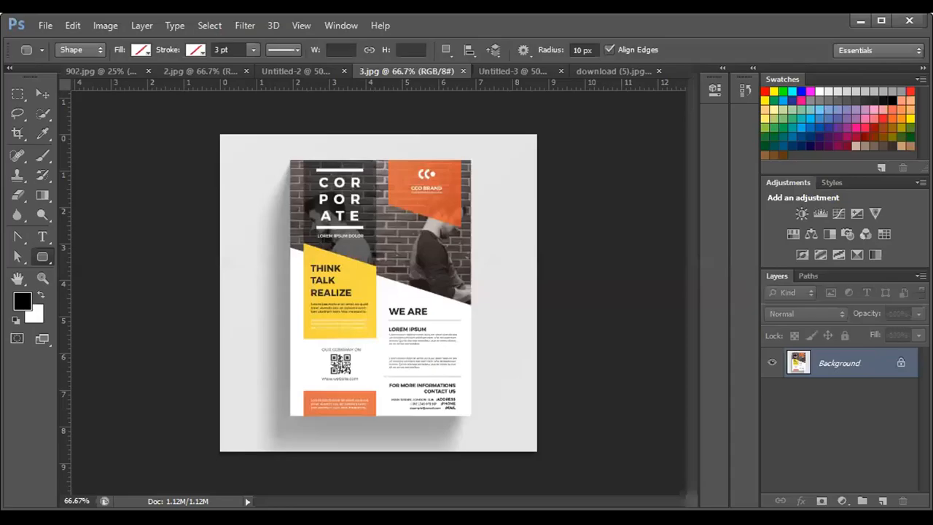
- Look through the Untitled-2 document and the 2.jpg flyer reference
click(280, 71)
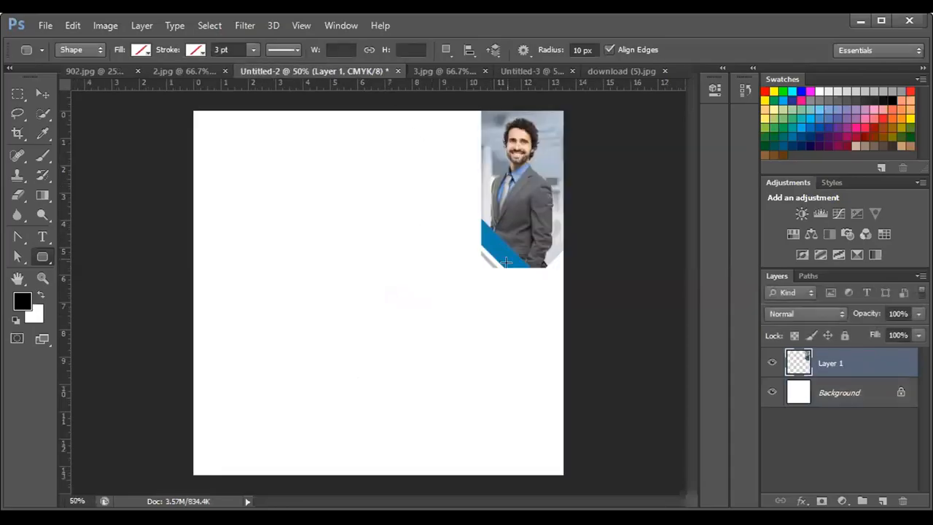
click(199, 71)
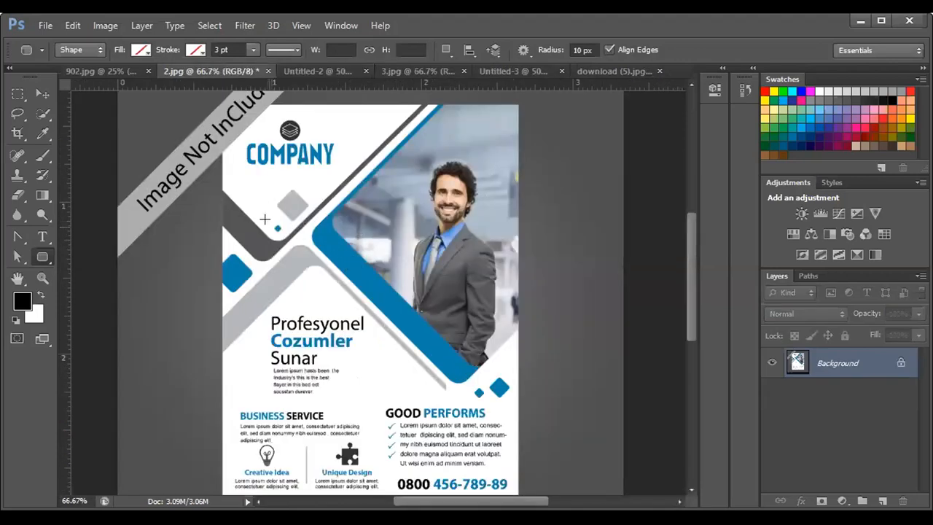
click(342, 72)
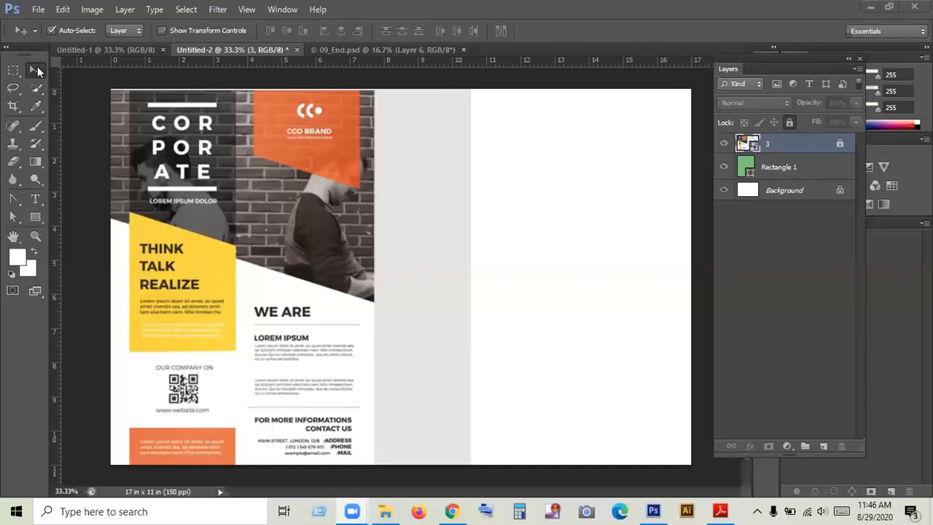
- Hide layer 3 and the green Rectangle 1 layer in the 17 by 11 inch Untitled-2 document
click(125, 47)
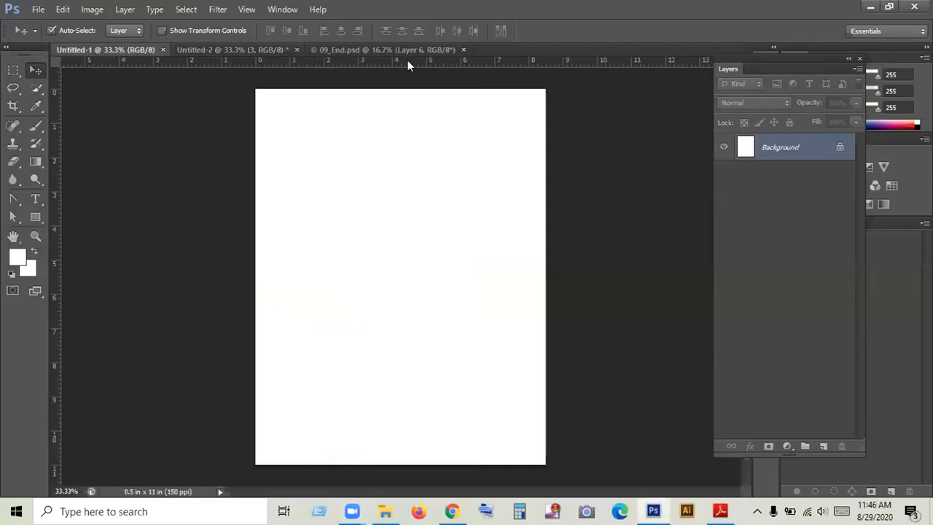
click(220, 48)
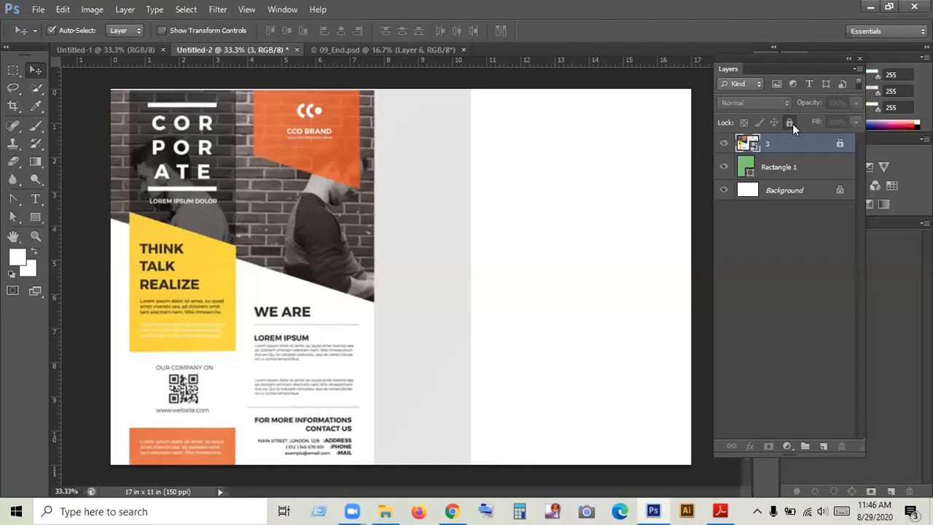
click(723, 143)
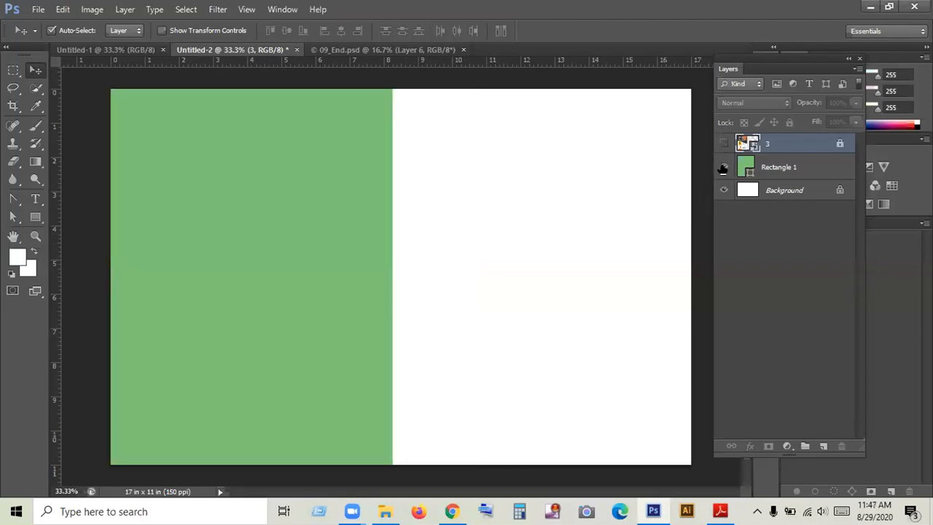
click(723, 169)
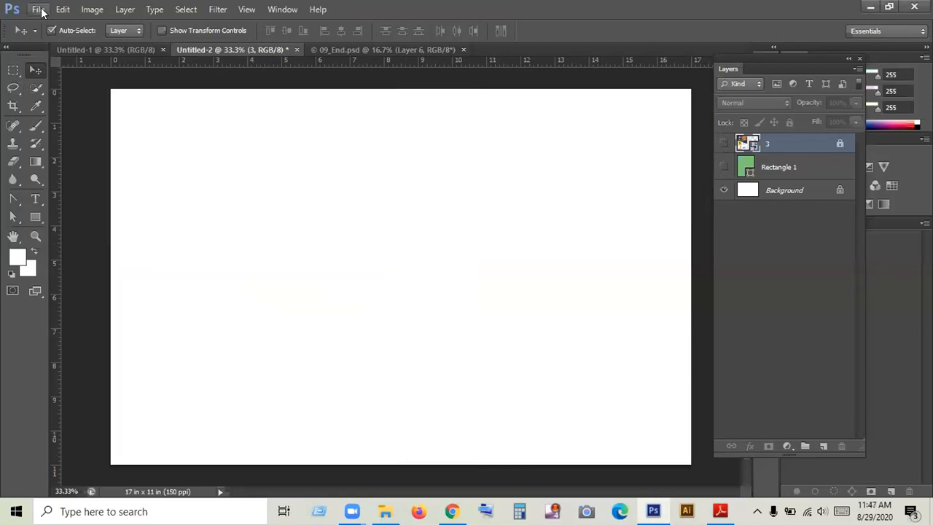
- Place image 2 from the Desktop's flayer folder into the document at its default size
click(38, 8)
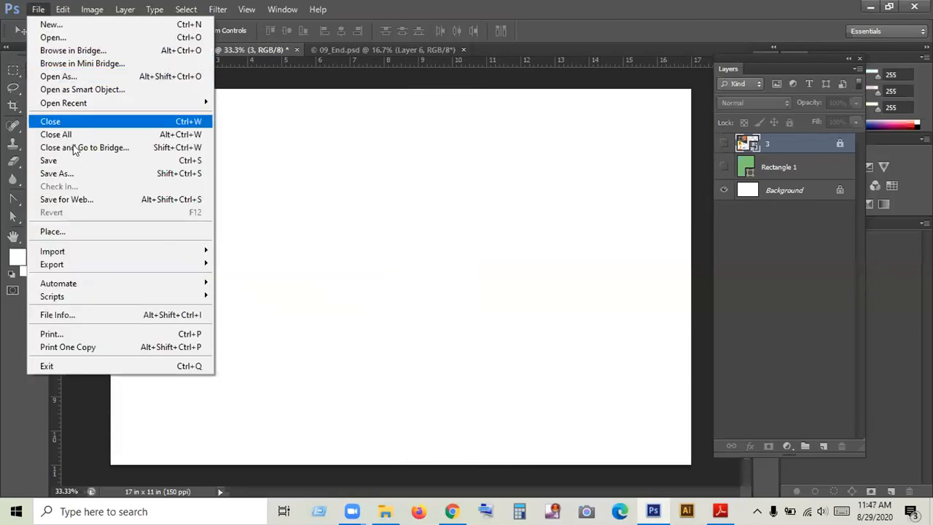
click(102, 233)
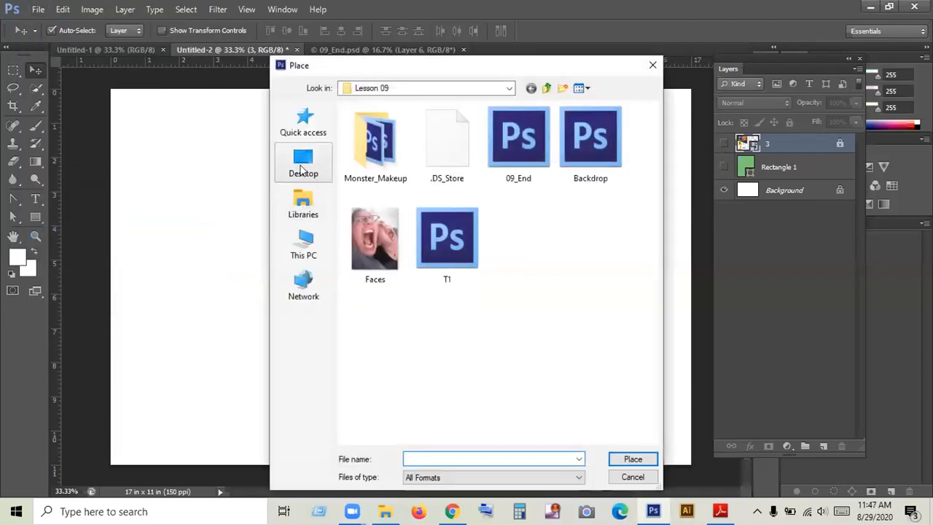
click(301, 167)
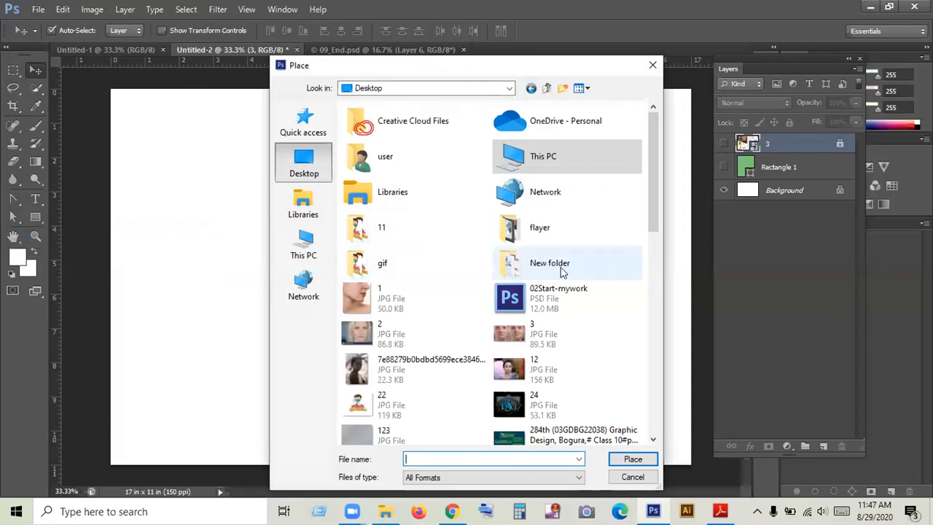
click(555, 256)
double_click(532, 227)
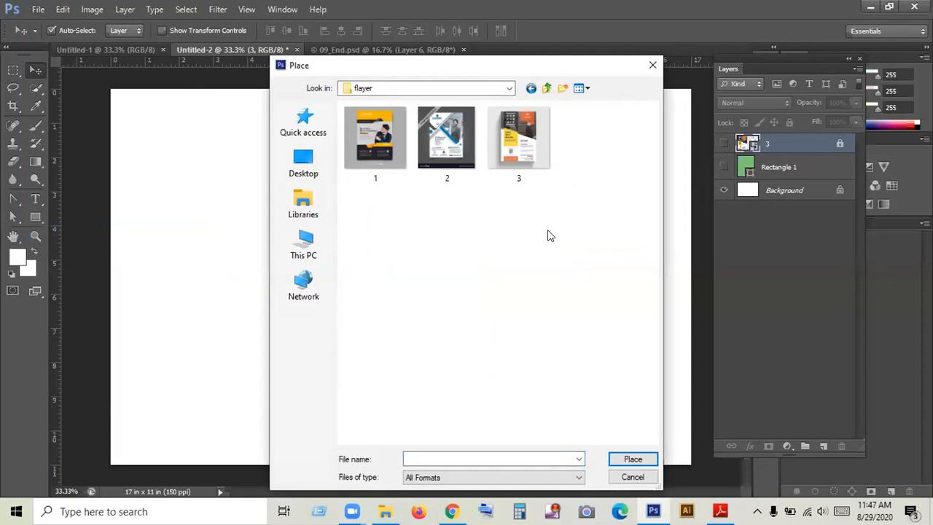
click(439, 131)
key(Return)
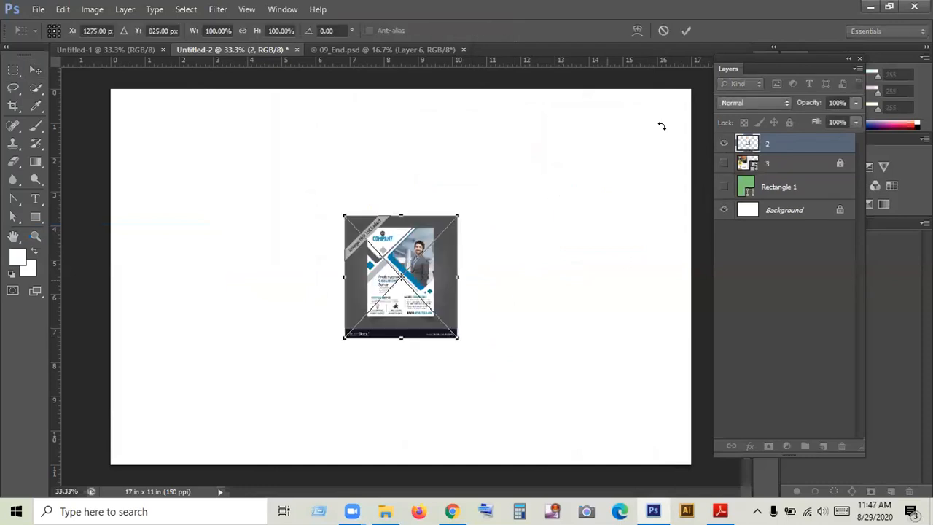
click(687, 33)
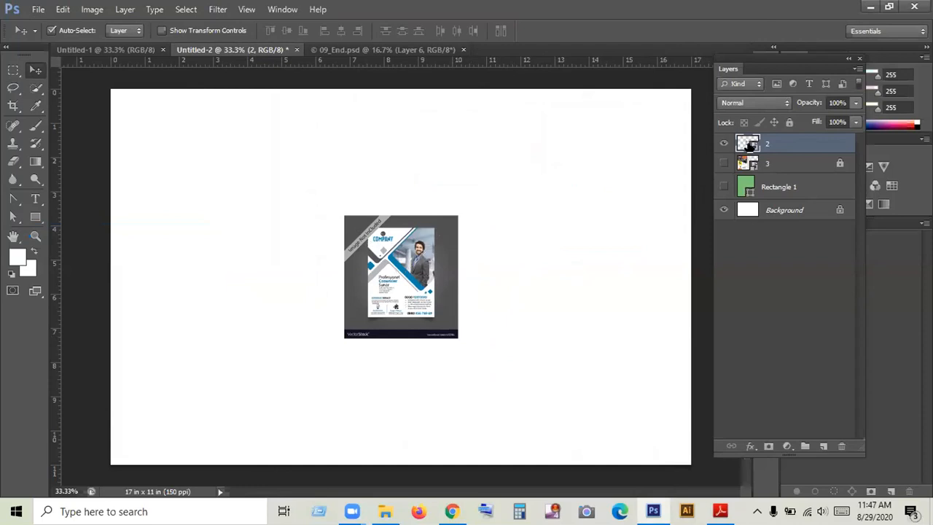
- Convert the placed flyer layer 2 to a smart object
right_click(750, 147)
key(Escape)
right_click(783, 146)
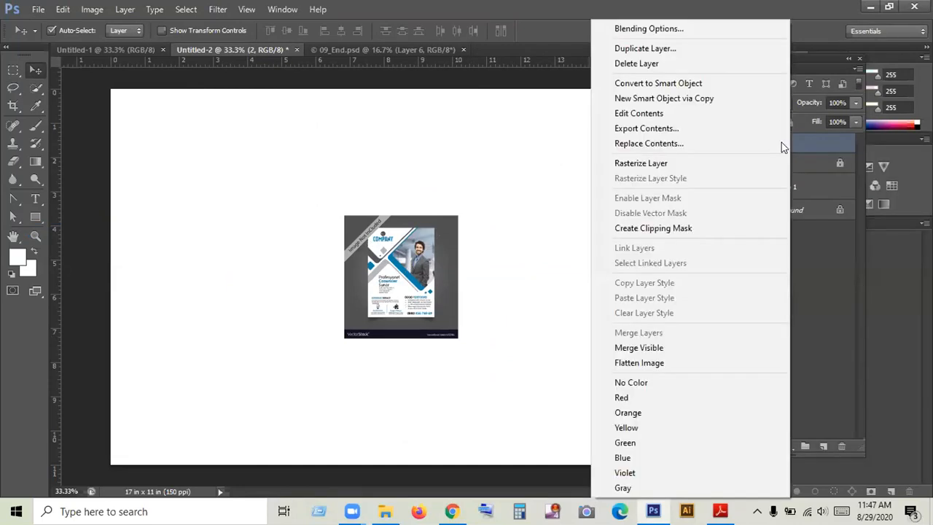
click(685, 85)
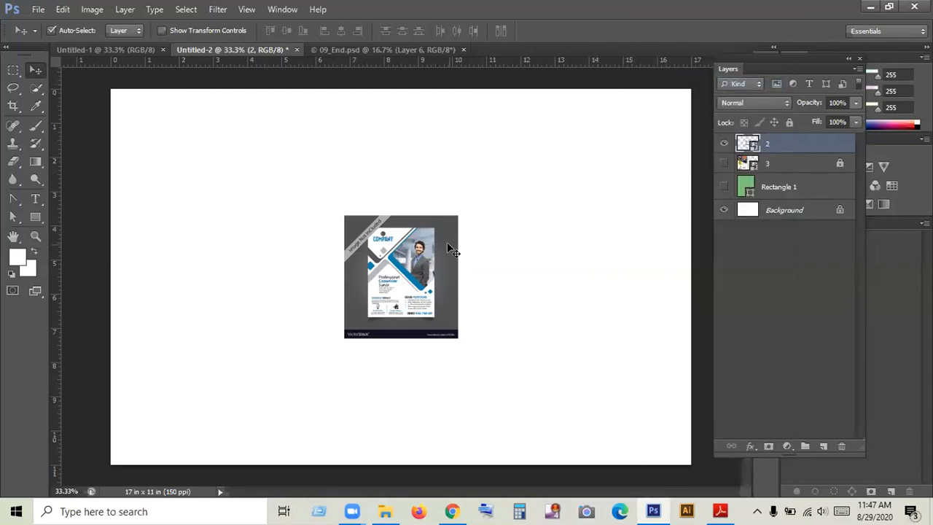
- Scale the flyer image to about 388.6% and position it over the left half of the canvas
key(ctrl+t)
drag(454, 334, 657, 510)
click(687, 31)
drag(483, 178, 327, 194)
key(ctrl+t)
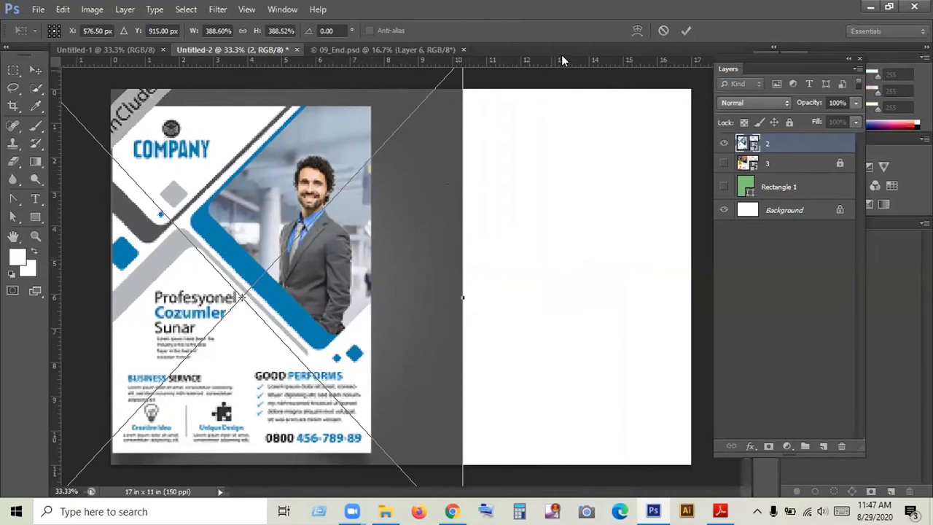
click(685, 30)
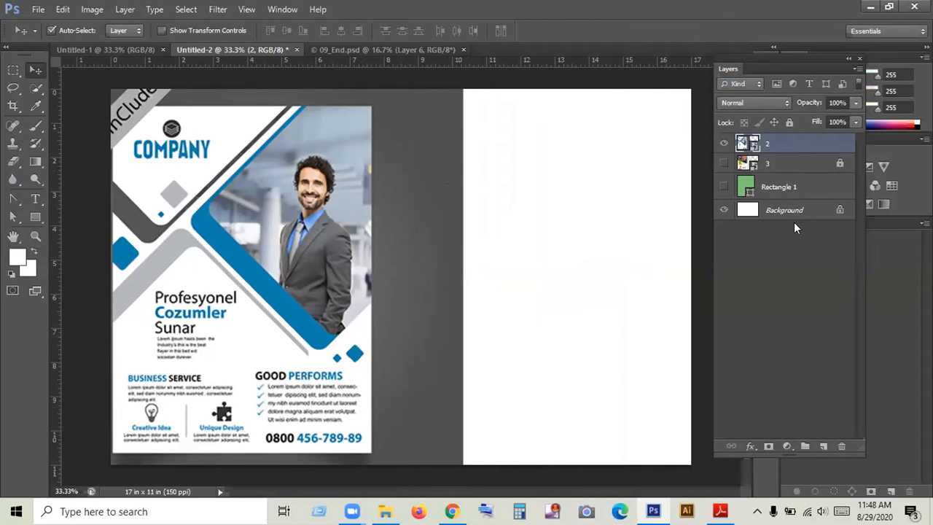
- Add a new empty layer directly above layer 3
click(775, 166)
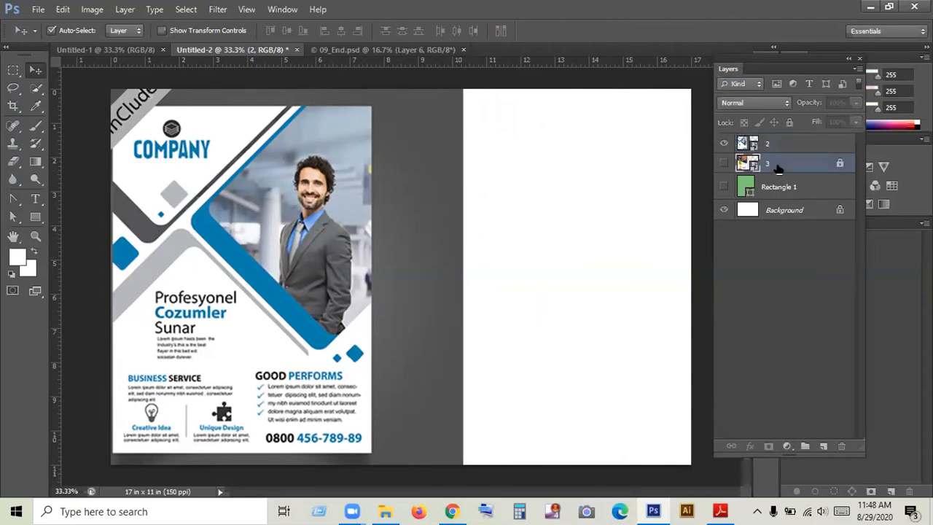
click(822, 445)
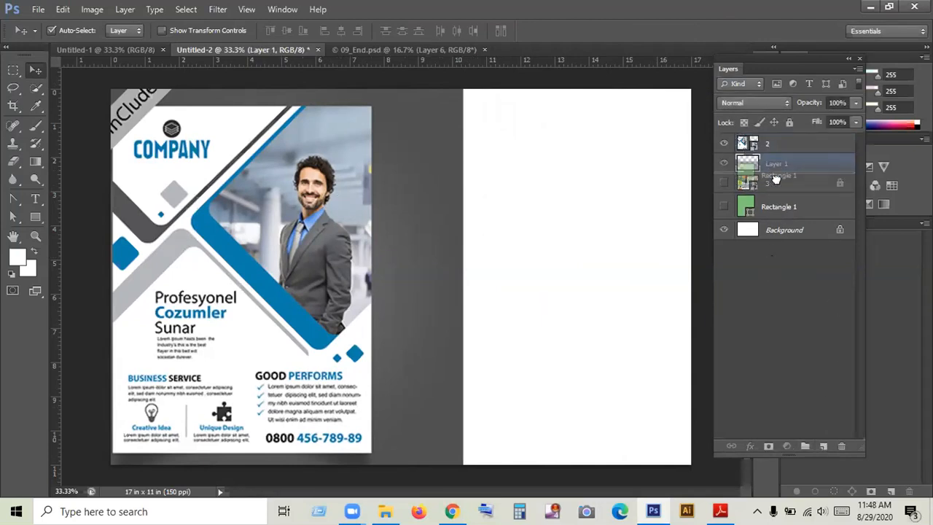
click(774, 206)
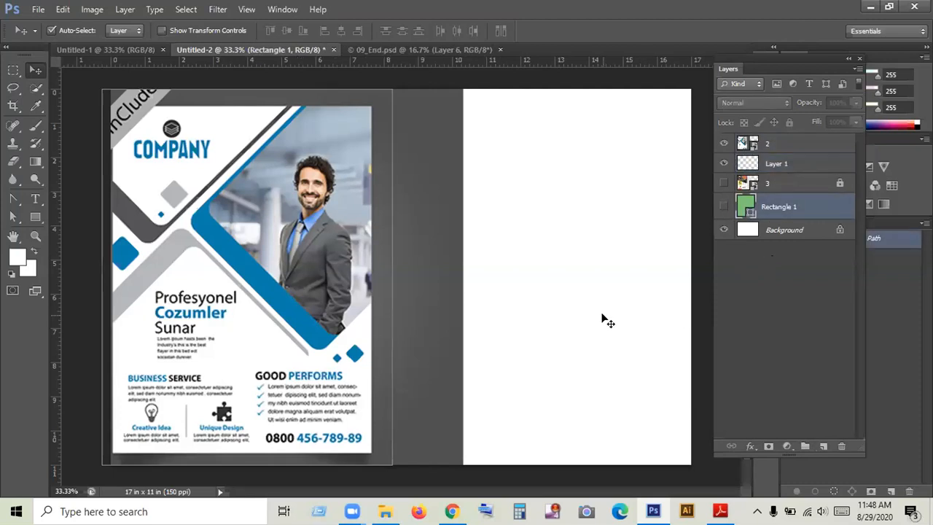
click(775, 165)
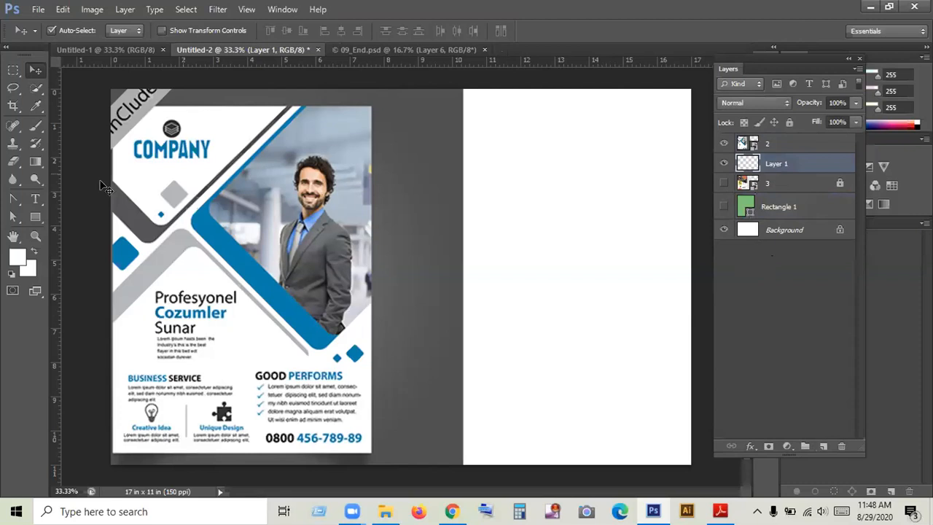
- Add another empty layer just below the flyer layer and delete the green Rectangle 1 shape
drag(766, 212, 772, 157)
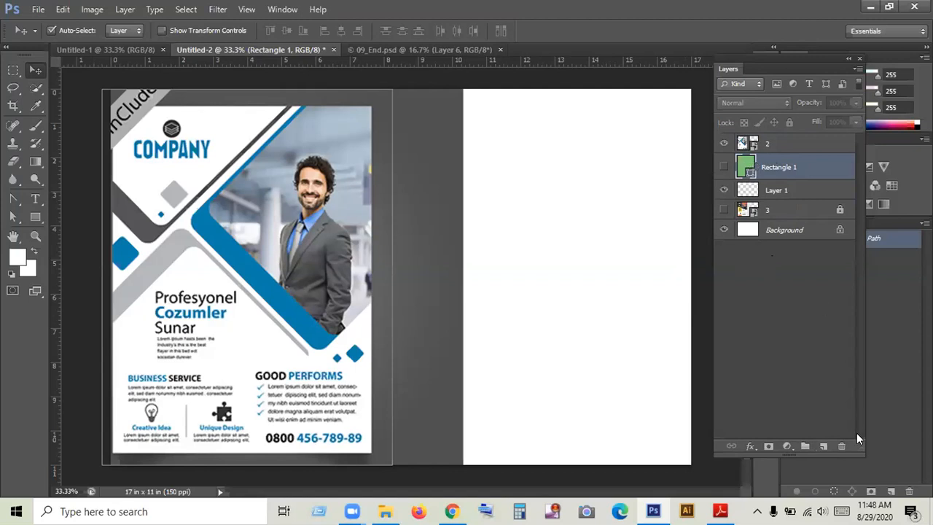
click(824, 446)
drag(765, 187, 840, 445)
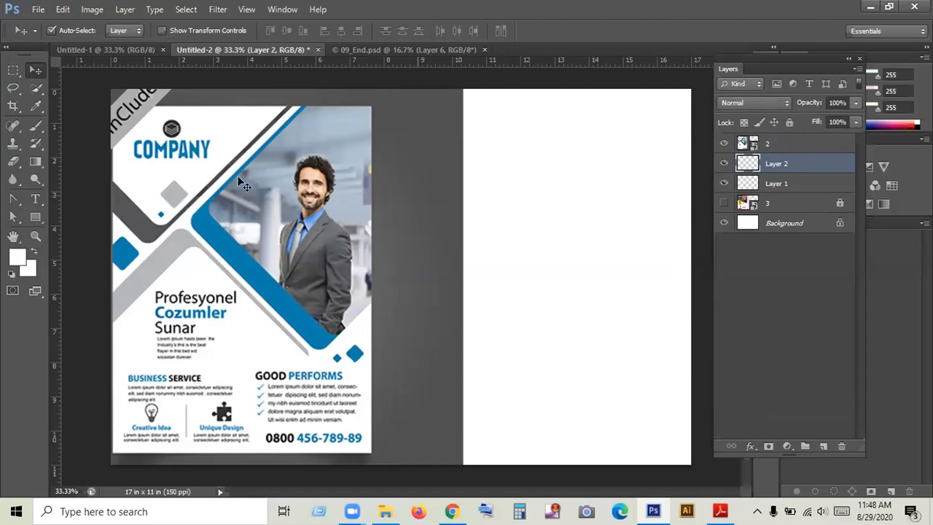
- Draw a white rectangle about 1380 by 1641 px covering the canvas area beside the flyer, beneath the flyer layer
click(35, 215)
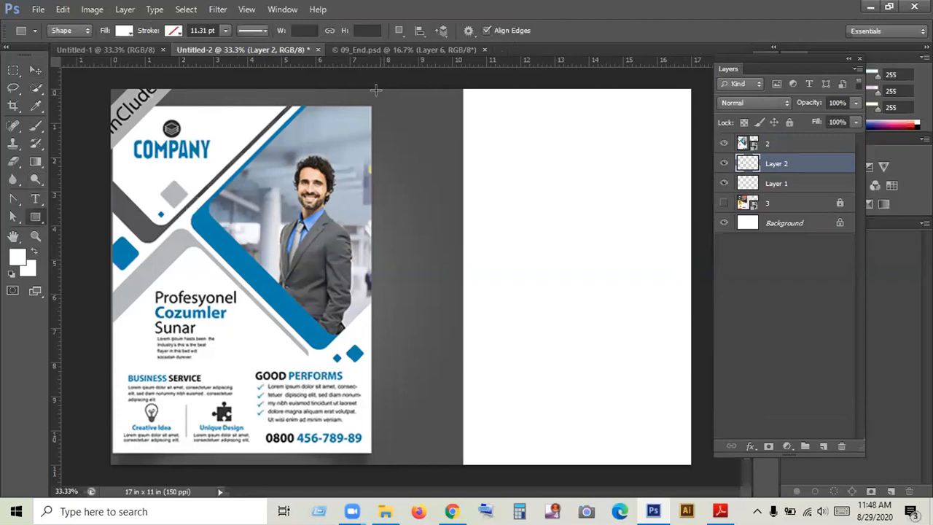
drag(374, 88, 626, 393)
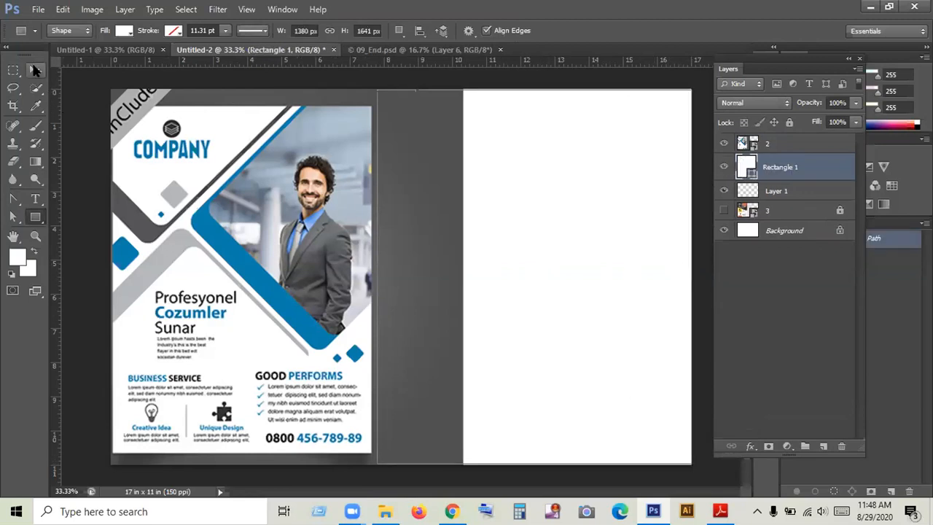
- Move the Rectangle 1 layer above the flyer layer and lock it
click(35, 71)
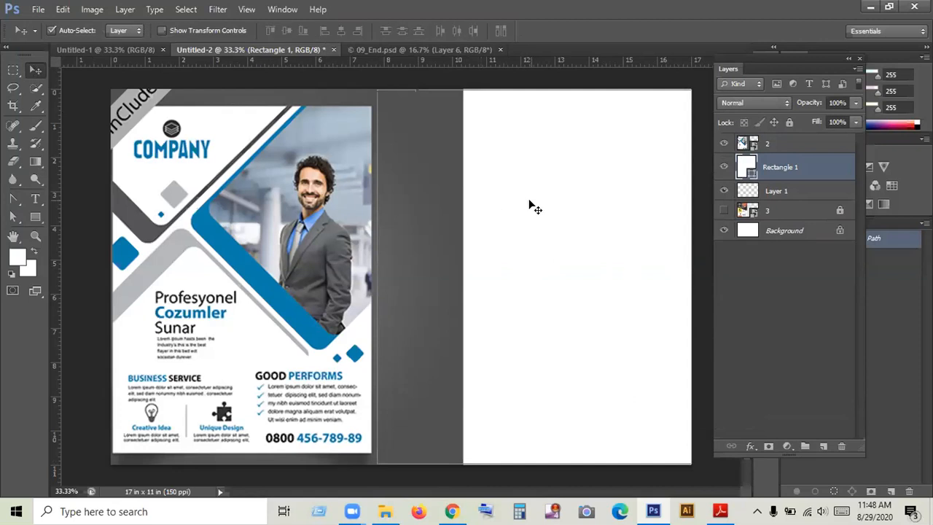
drag(776, 167, 777, 138)
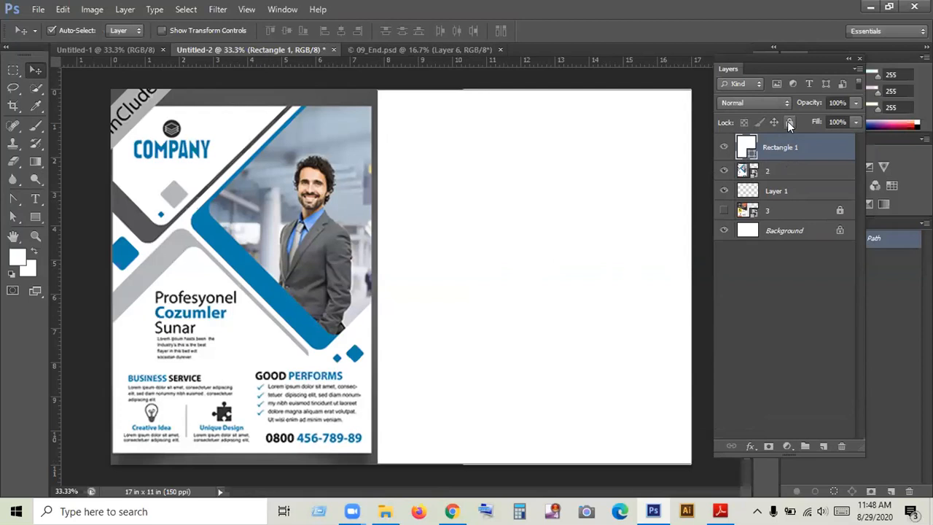
click(789, 122)
- Add a new empty layer above Rectangle 1, lock the flyer layer, and make the new layer active
click(823, 445)
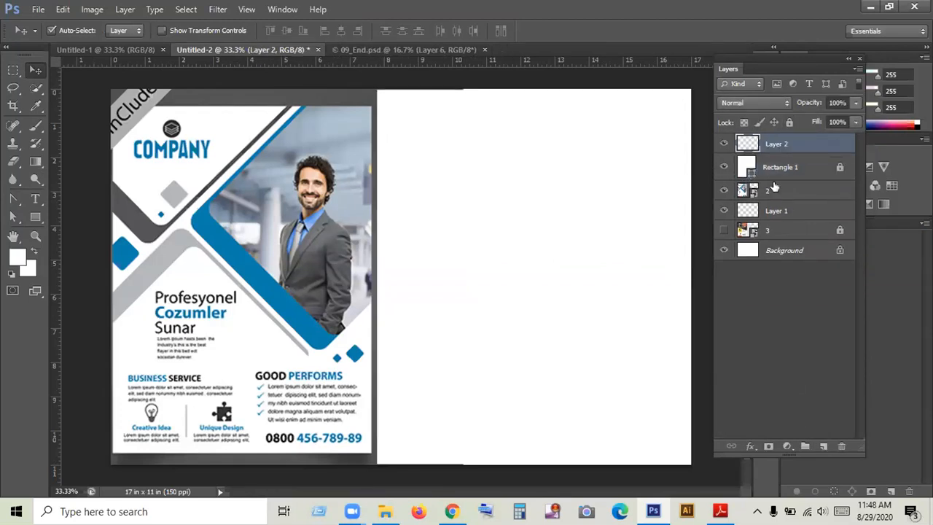
click(772, 190)
click(789, 122)
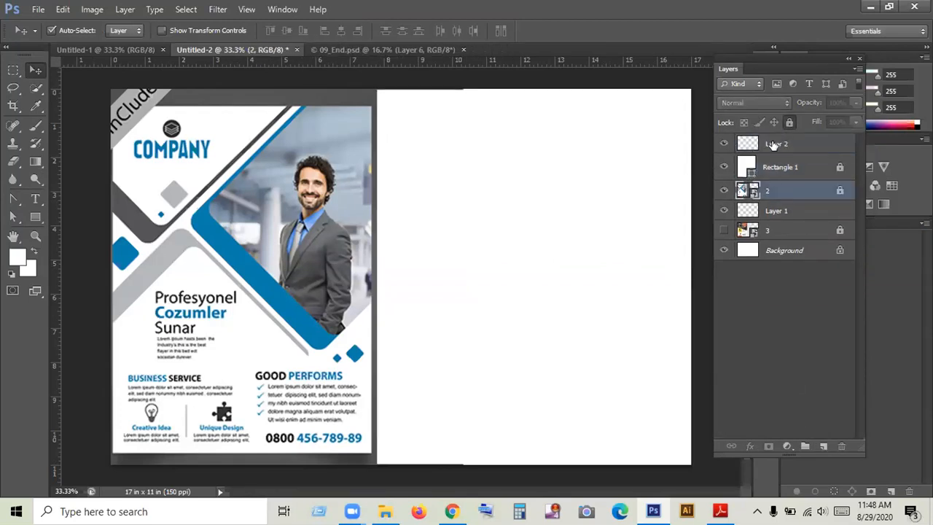
click(774, 144)
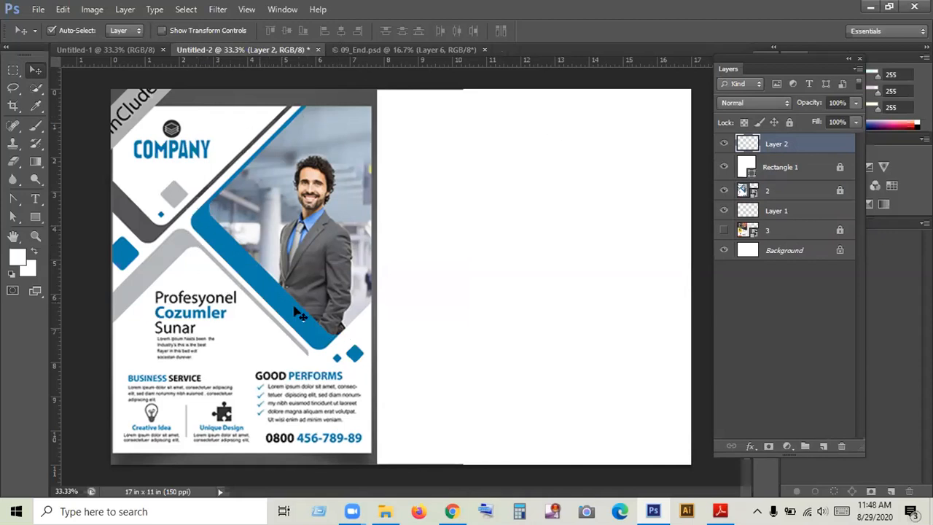
- Reset the foreground and background colours to black and white and activate the Pen tool in Path mode
click(11, 274)
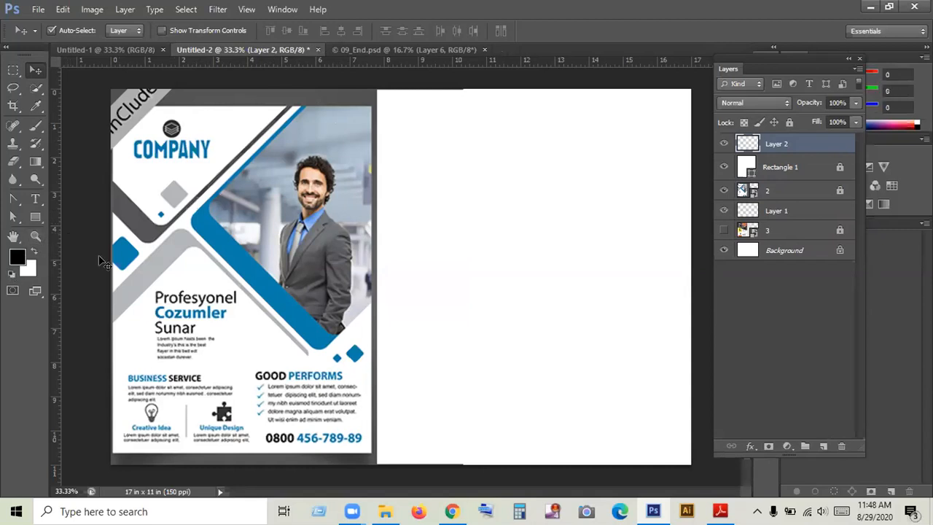
click(34, 236)
click(215, 213)
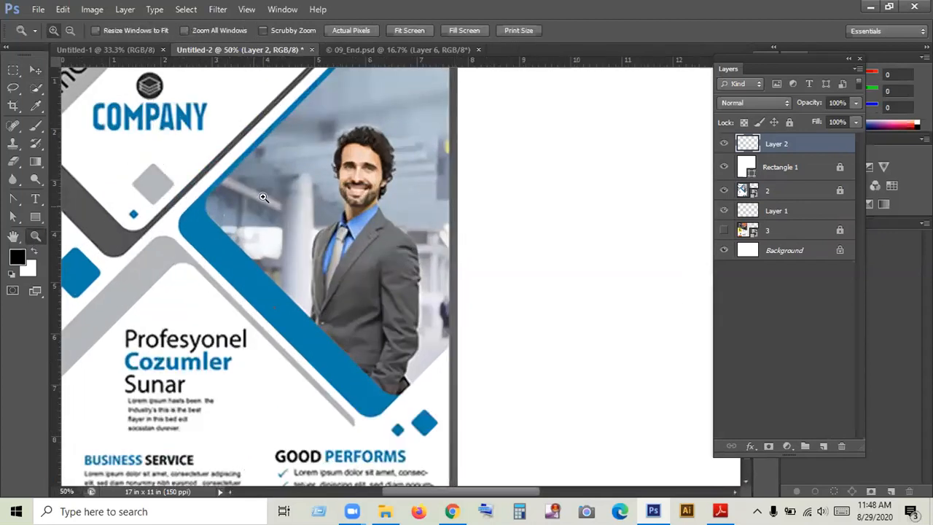
drag(283, 182, 299, 203)
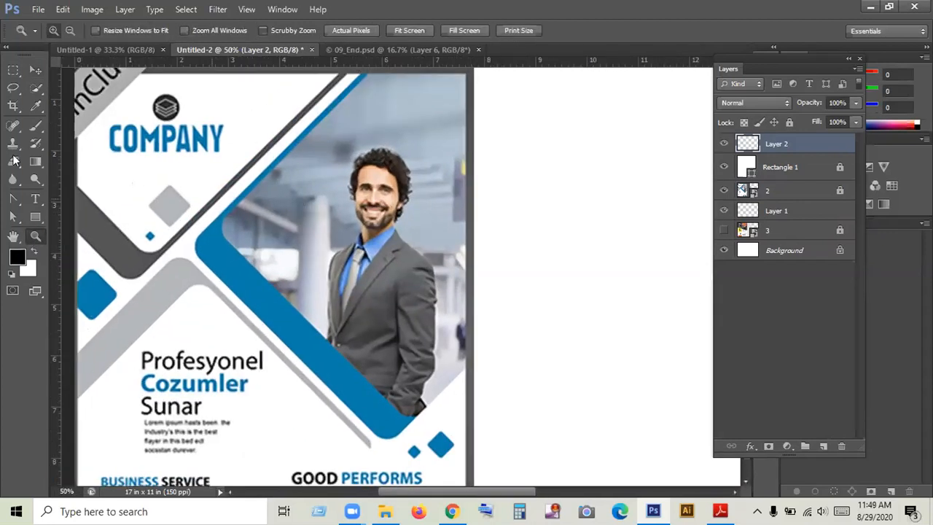
click(35, 70)
click(13, 216)
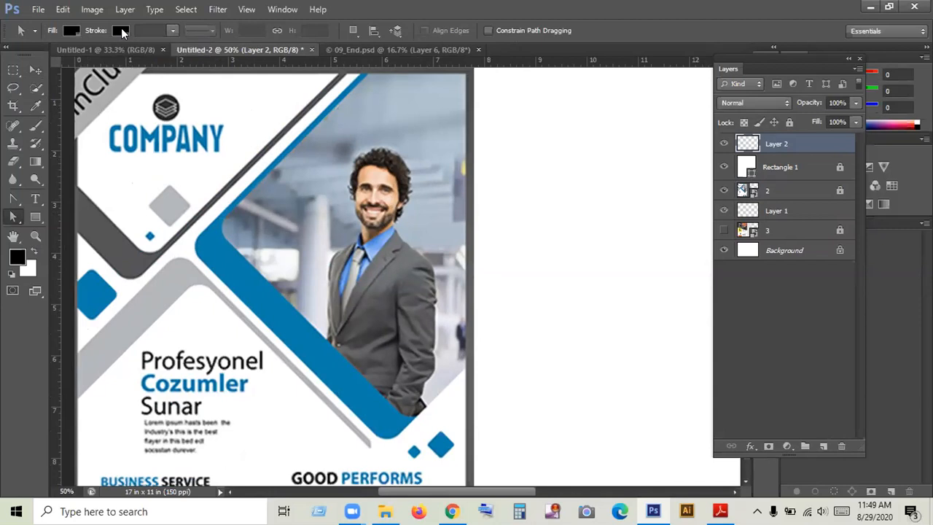
click(14, 199)
right_click(14, 199)
click(73, 197)
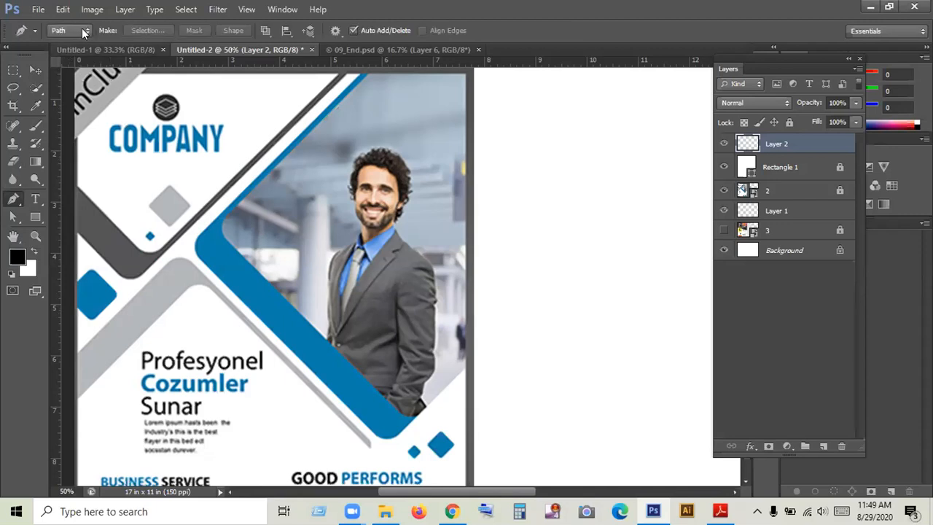
click(83, 32)
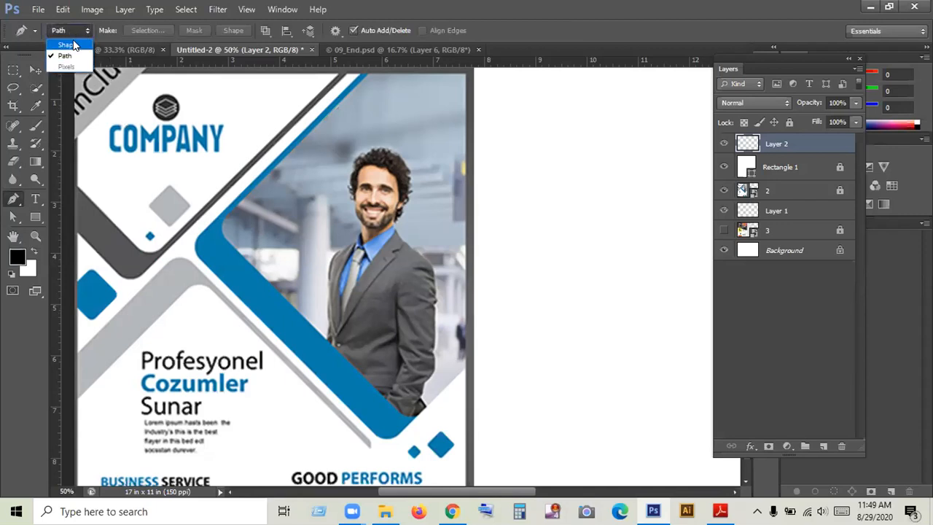
click(82, 32)
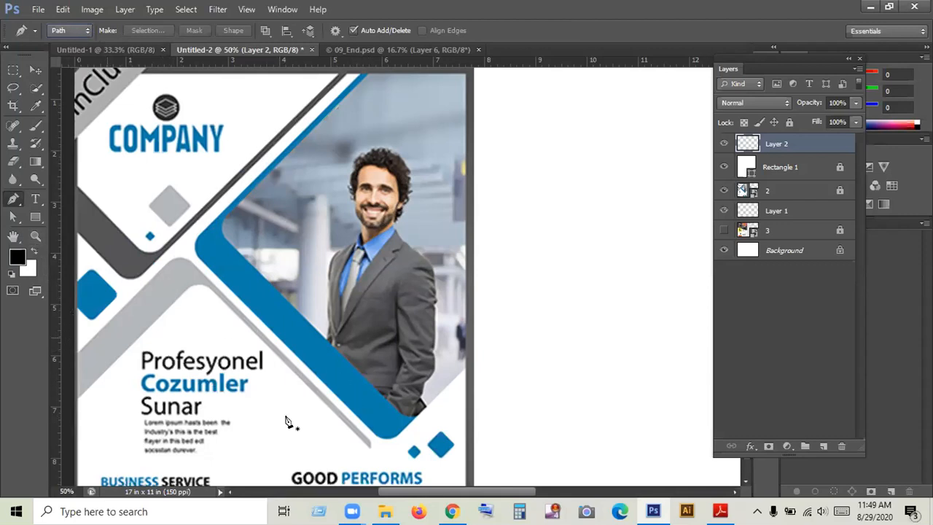
click(380, 422)
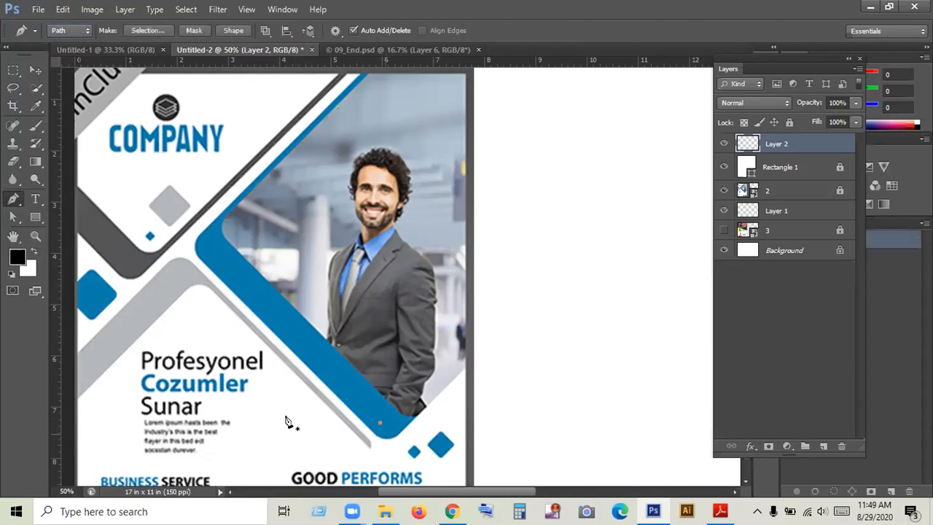
key(ctrl+z)
- Start a pen path at the photo's lower corner and trace the rounded lower end of the flyer's blue band
click(34, 238)
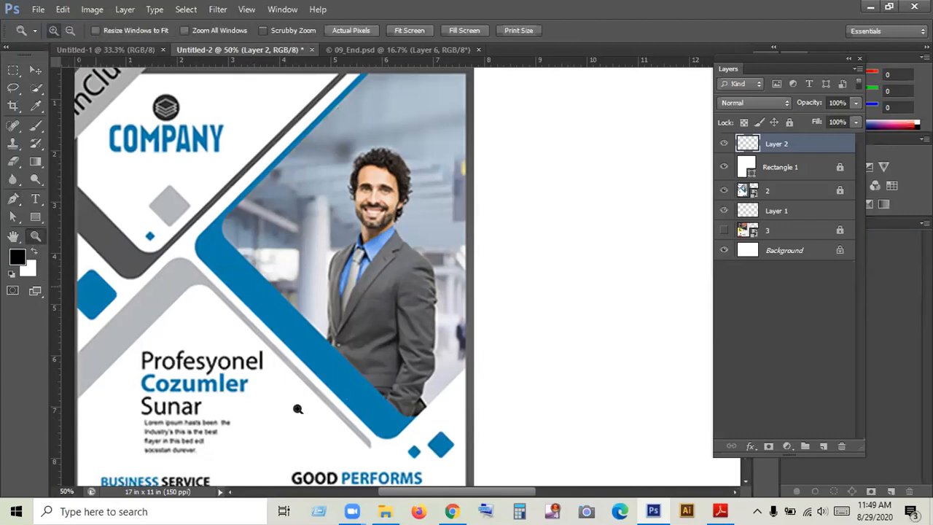
click(297, 409)
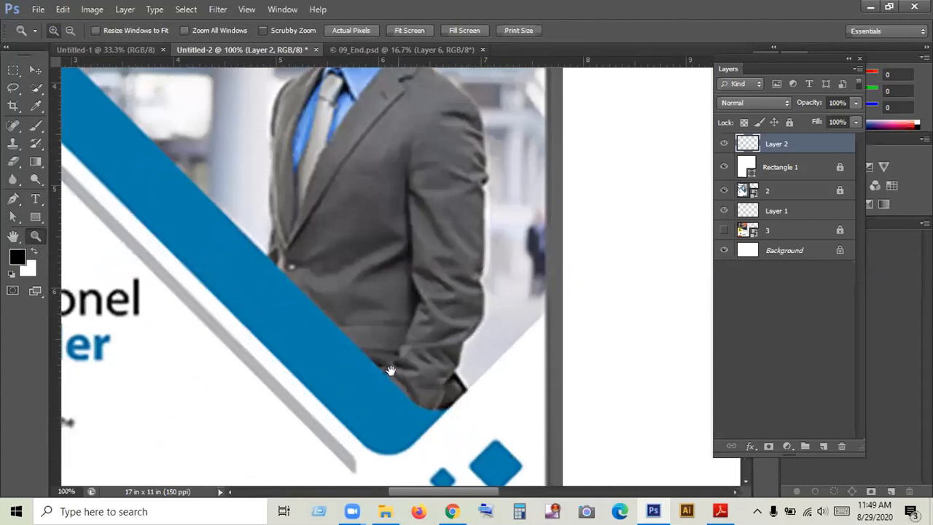
click(13, 199)
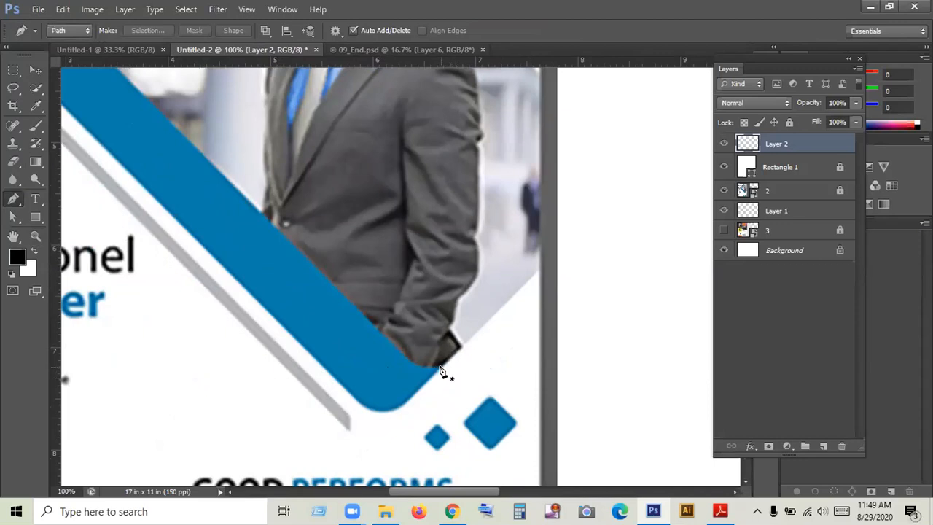
drag(439, 368, 406, 408)
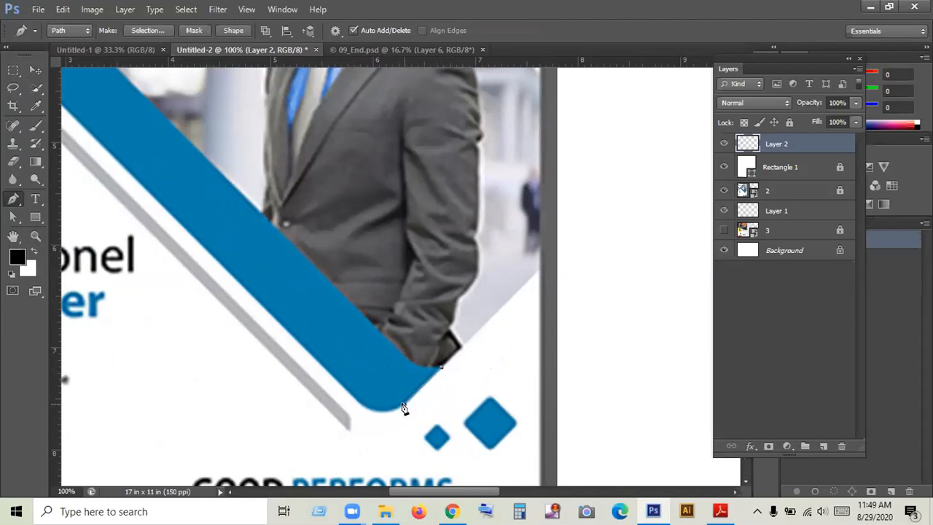
drag(395, 408, 313, 361)
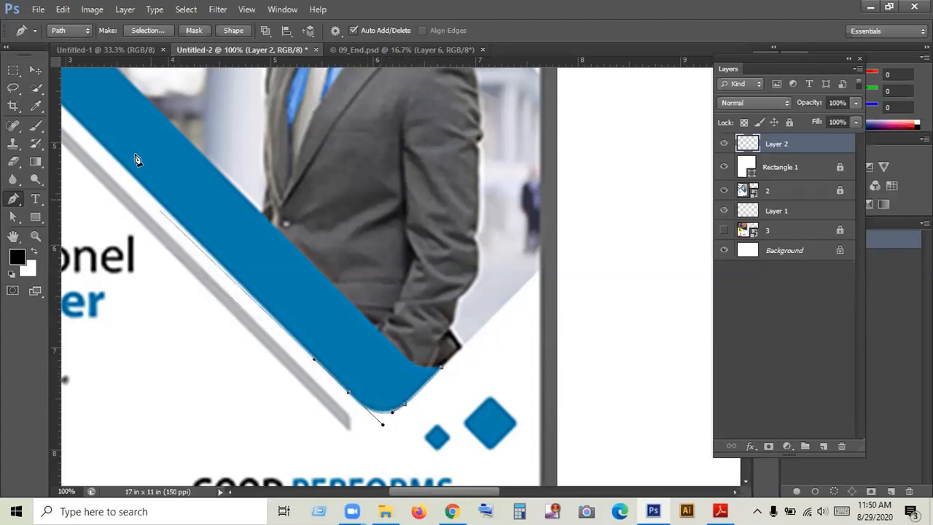
- Continue the path along the blue band's outer edge and around its rounded outer bend
drag(161, 170, 422, 333)
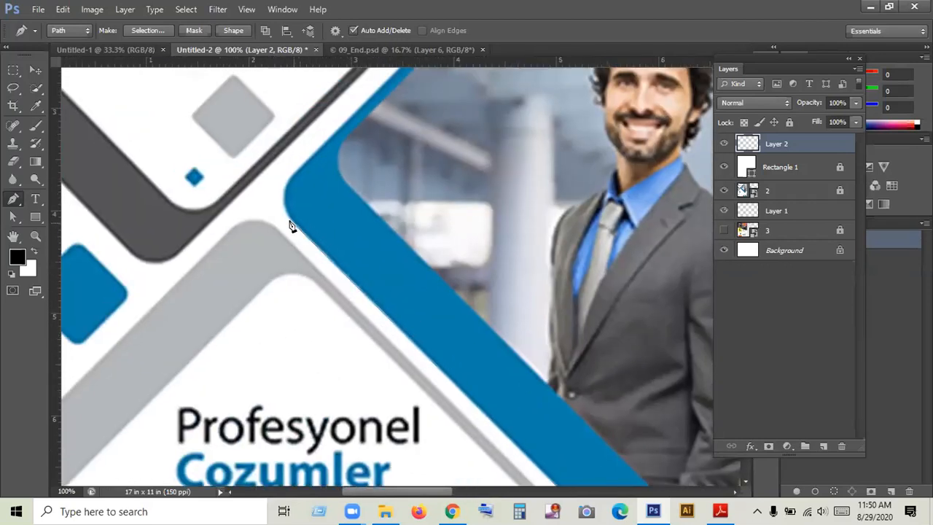
click(287, 216)
drag(281, 174, 313, 162)
drag(320, 153, 238, 281)
alt+click(298, 172)
click(333, 120)
- Extend the path to the band's tip at the flyer's upper edge and back along the inner edge to the inner bend
drag(360, 134, 235, 284)
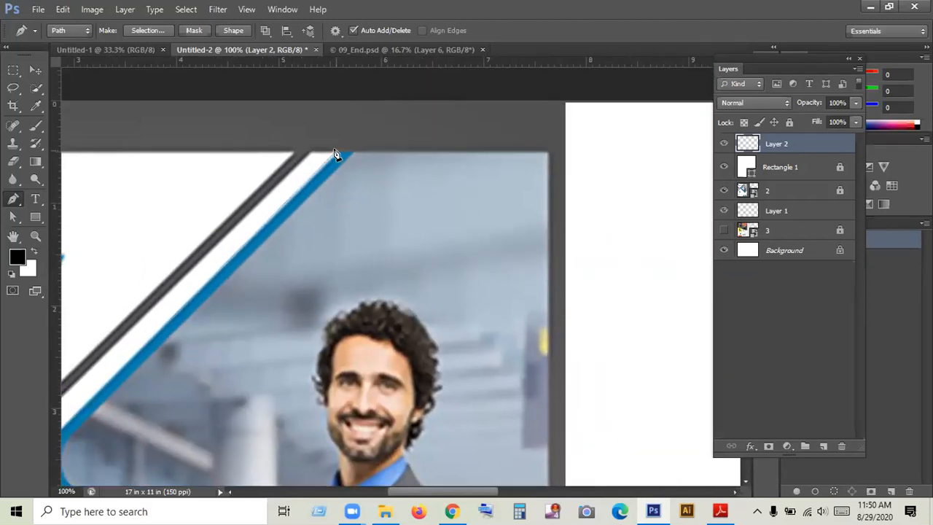
click(353, 152)
drag(273, 274, 443, 156)
drag(171, 359, 285, 186)
click(368, 153)
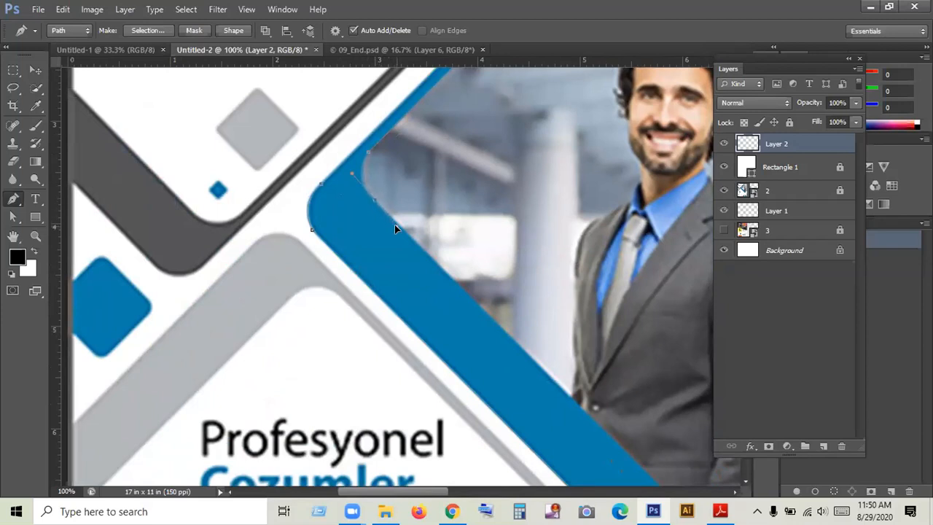
- Close the path at the band's lower end and convert it to a selection
drag(479, 329, 175, 240)
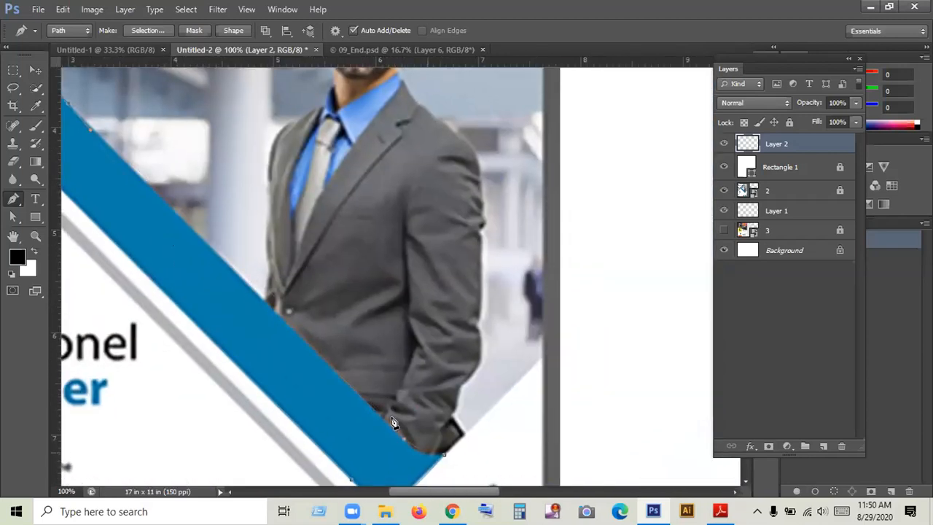
drag(437, 453, 455, 446)
key(ctrl+Return)
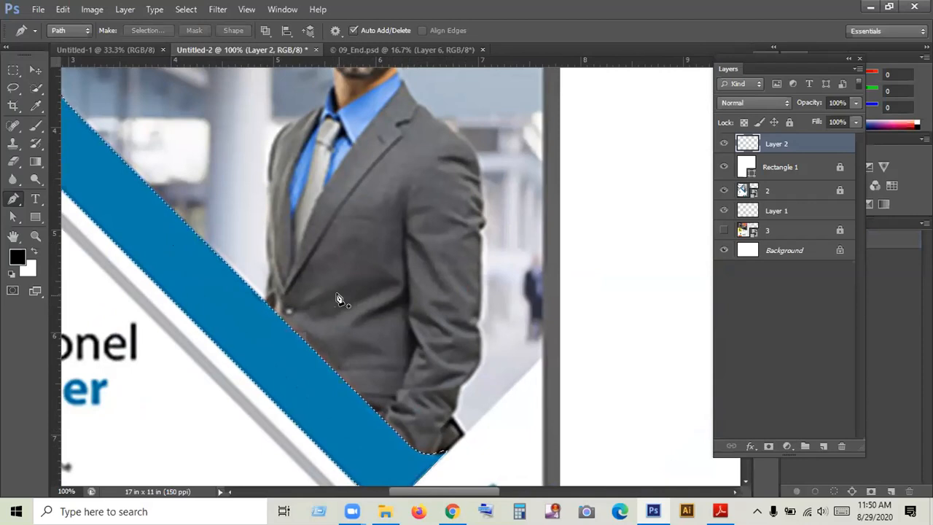
scroll(338, 299, up, 1)
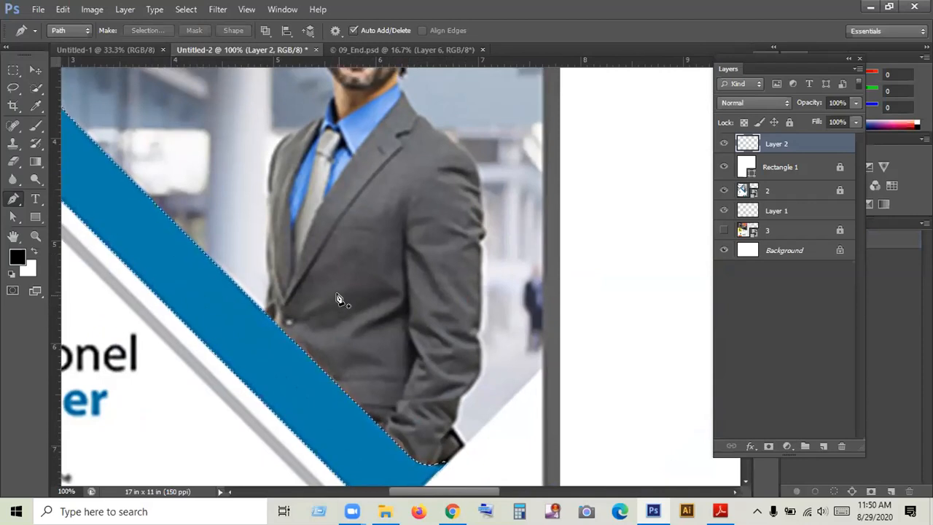
key(ctrl+0)
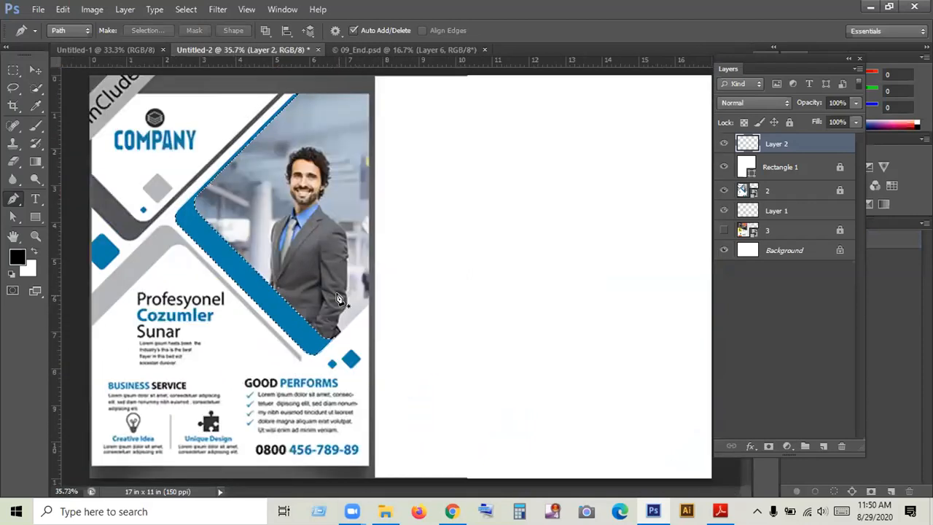
- Set the foreground colour to the flyer band's blue, 0b80ac, and fill the band selection with it on Layer 2
click(16, 256)
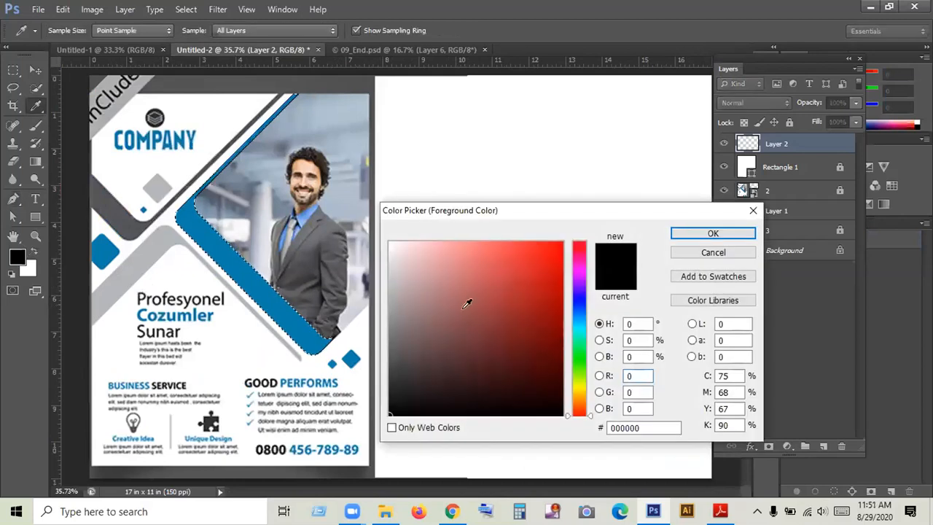
click(241, 249)
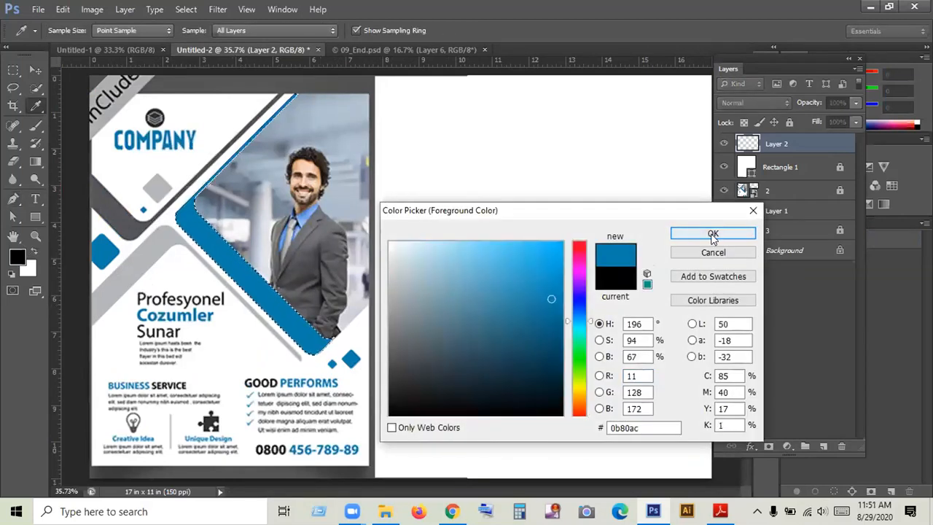
click(712, 233)
key(p)
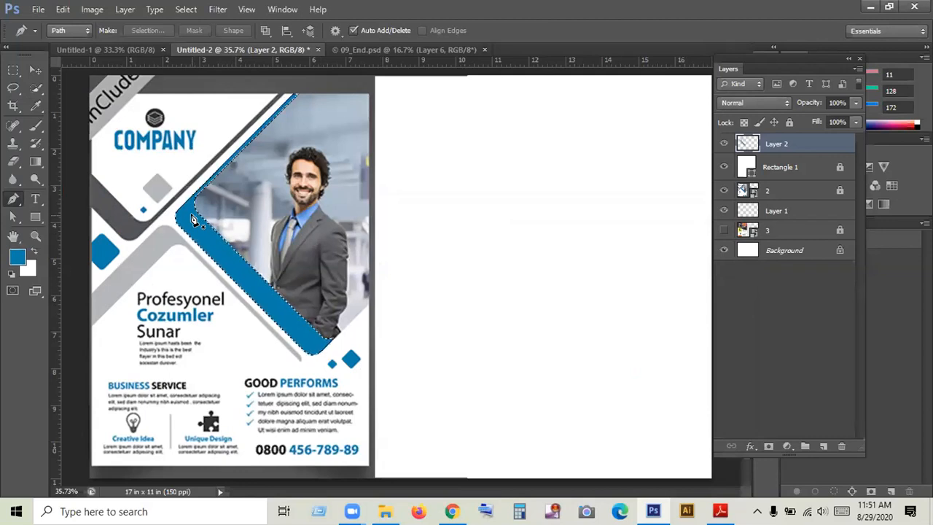
- Move the filled blue band onto the blank white page beside the flyer, deselect it, and delete its layer
click(34, 71)
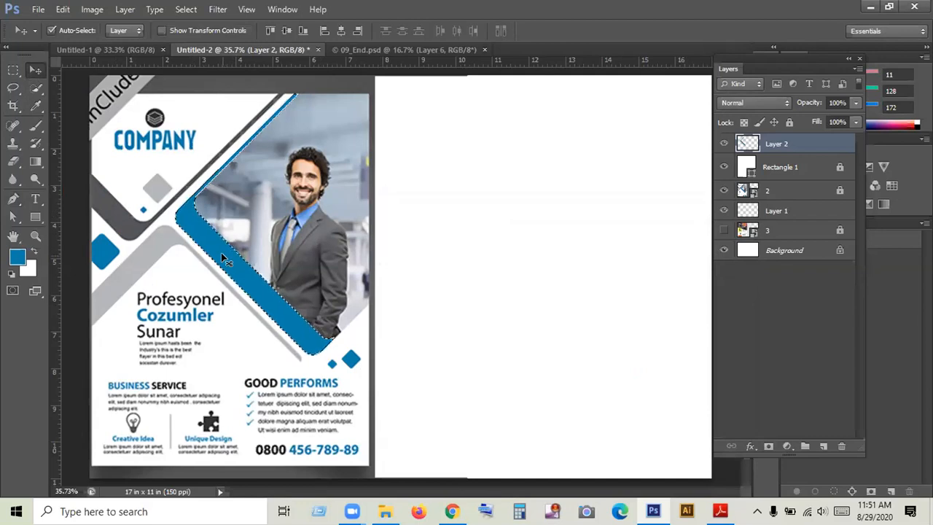
drag(223, 258, 459, 243)
key(ctrl+d)
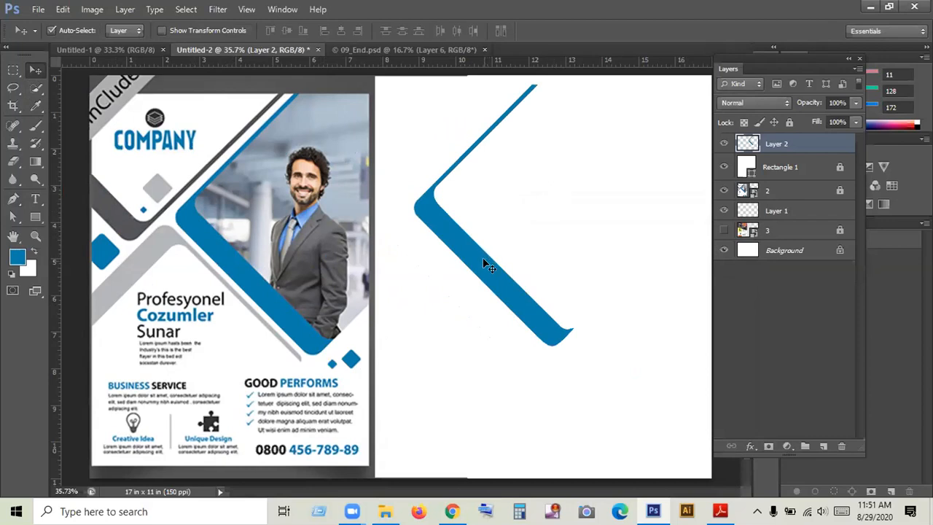
drag(482, 259, 468, 279)
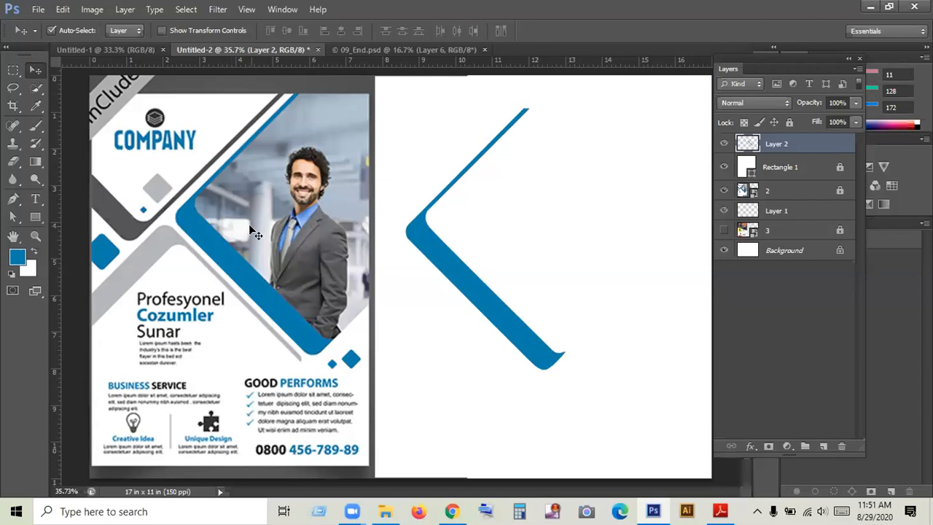
key(Delete)
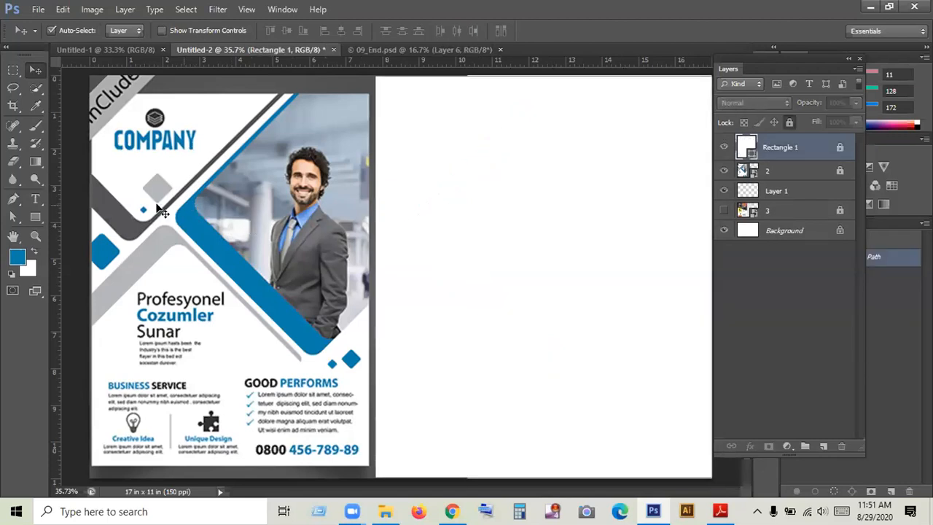
- Draw a narrow upright white rectangle about 97 by 1013 px and move it onto the blank page beside the flyer
drag(37, 217, 227, 414)
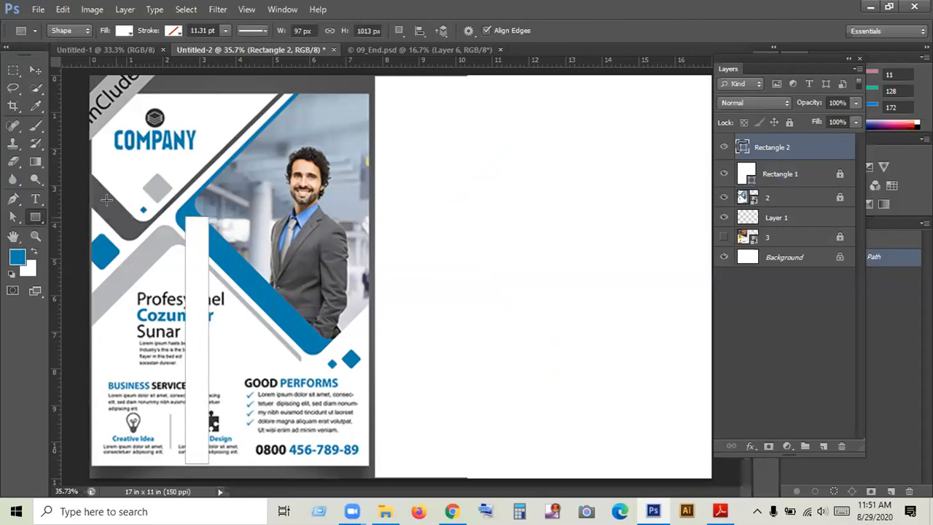
click(34, 68)
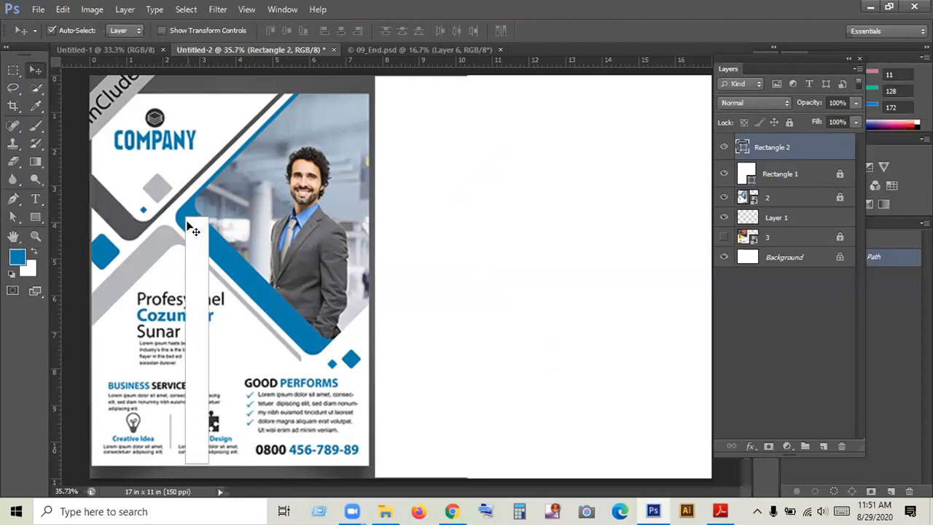
drag(205, 236, 446, 171)
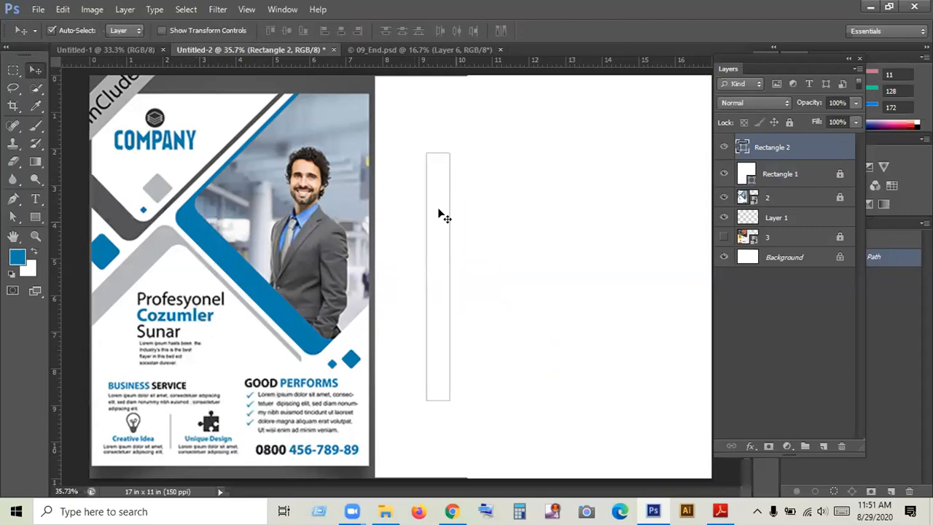
- Recolour the narrow upright rectangle on the blank page bright cyan
double_click(743, 148)
click(582, 326)
click(559, 257)
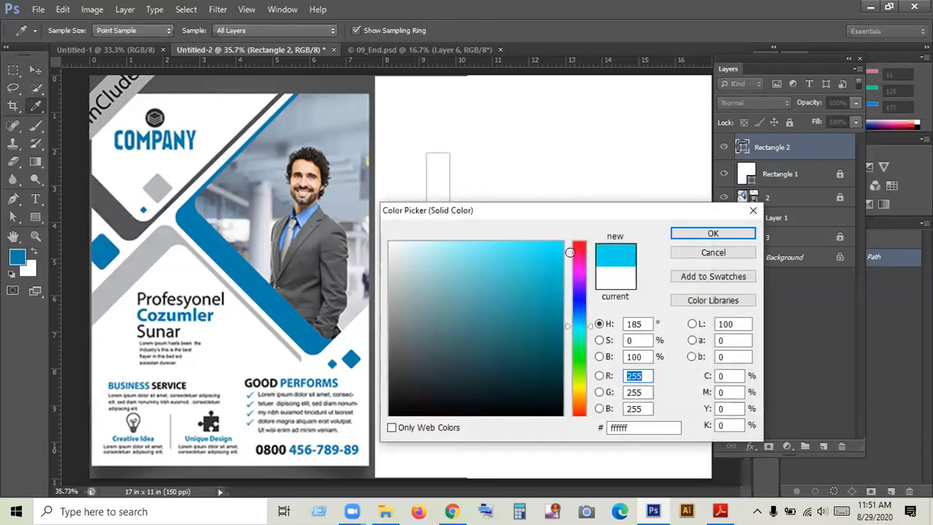
click(712, 234)
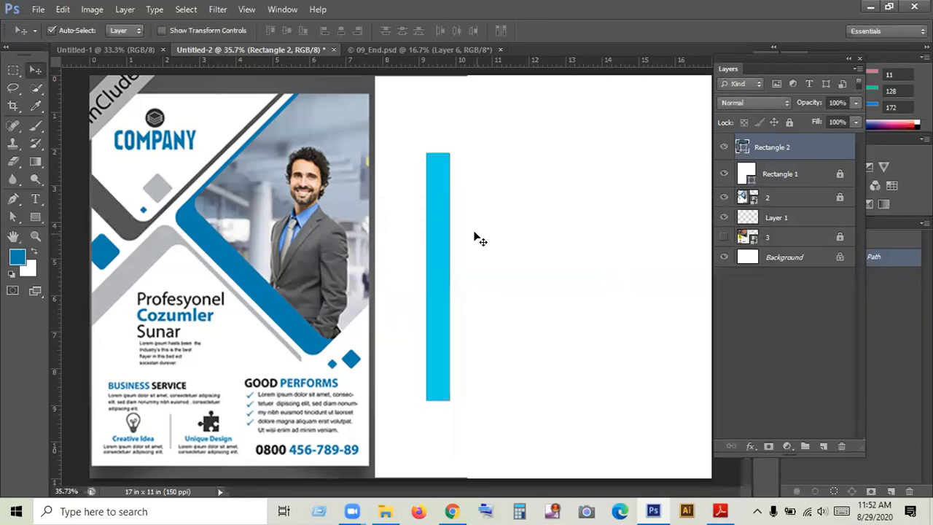
- Rotate the cyan rectangle to about -48° and place it diagonally in the middle of the blank page
key(ctrl+t)
drag(498, 395, 579, 347)
drag(475, 313, 605, 332)
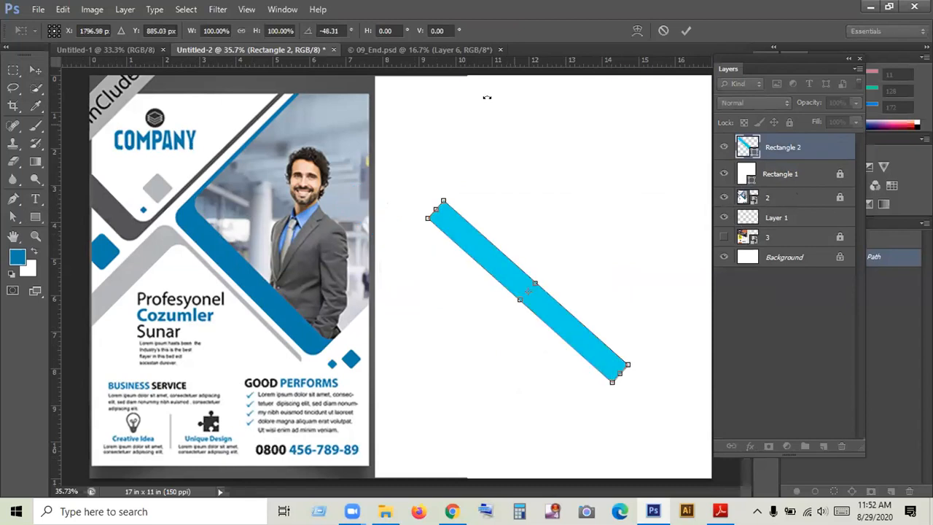
click(685, 30)
- Lower the diagonal rectangle's opacity to 18% and move it over the flyer's blue band
click(856, 103)
drag(807, 119, 803, 118)
click(536, 243)
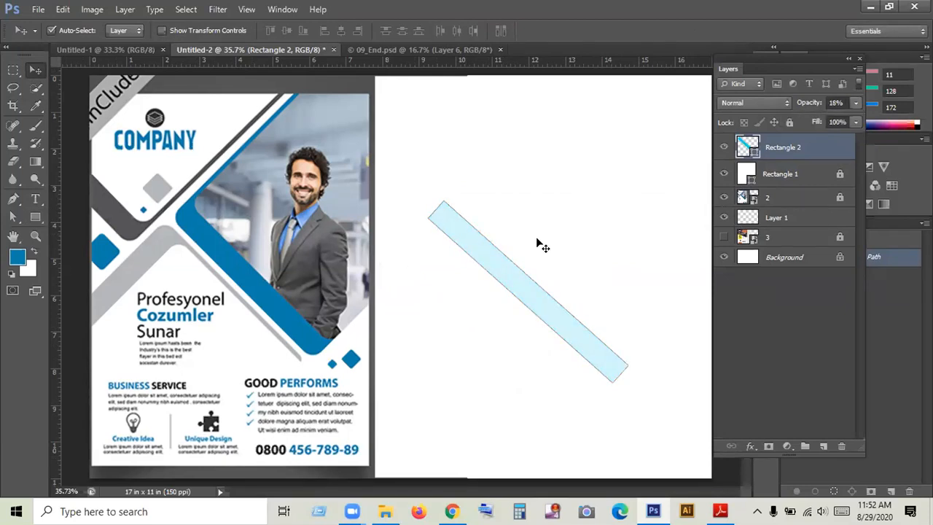
click(510, 281)
drag(520, 270, 264, 285)
- Shift the translucent rectangle slightly so its lower edge follows the flyer's blue band more closely
click(35, 235)
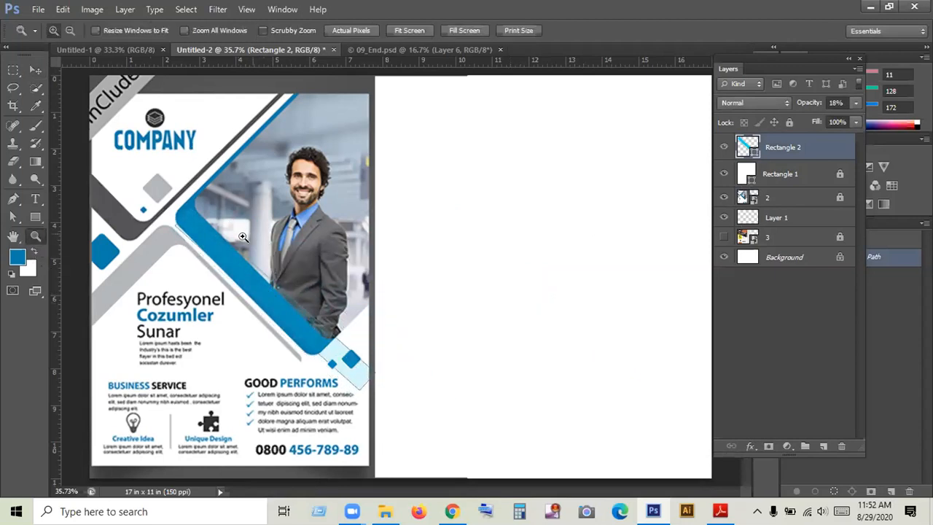
click(219, 254)
click(248, 273)
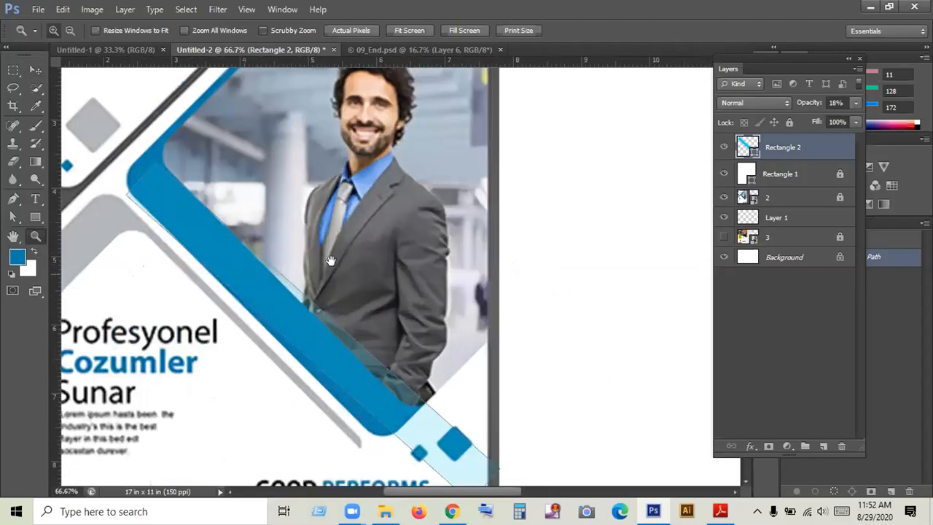
drag(240, 272, 331, 261)
click(35, 70)
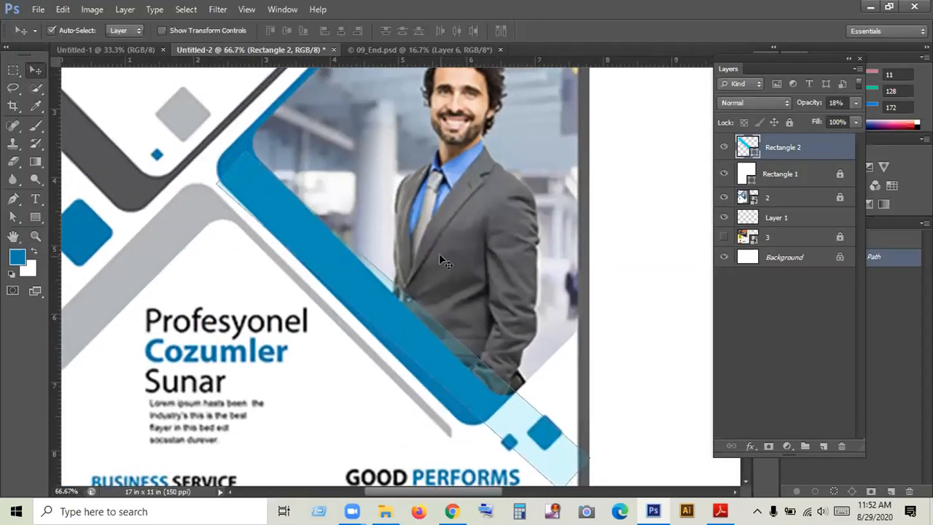
drag(393, 310, 400, 310)
- Rotate the translucent rectangle by about 1° over the blue band and delete its layer
key(ctrl+t)
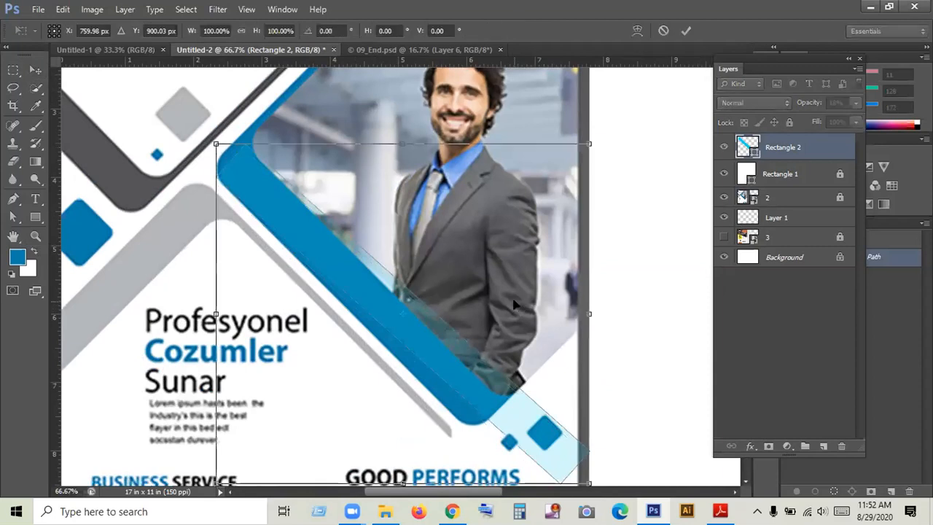
drag(598, 150, 600, 155)
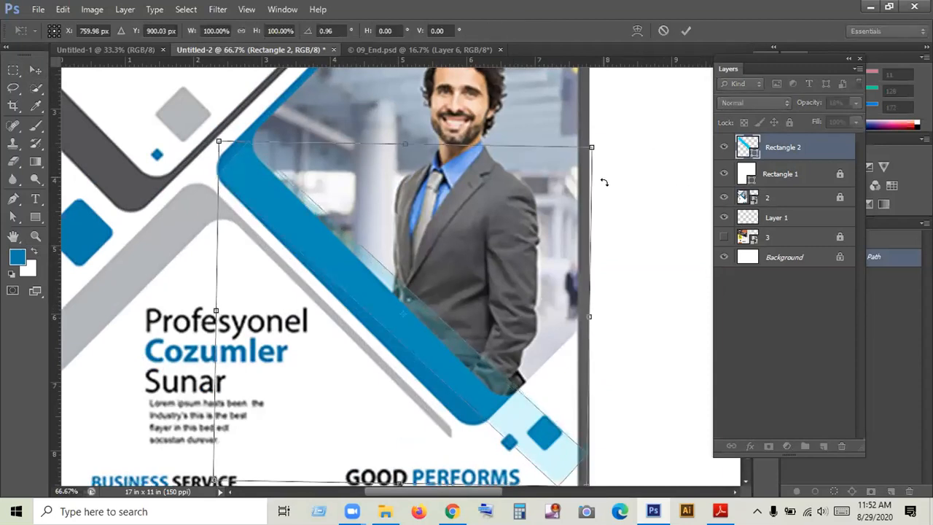
click(686, 30)
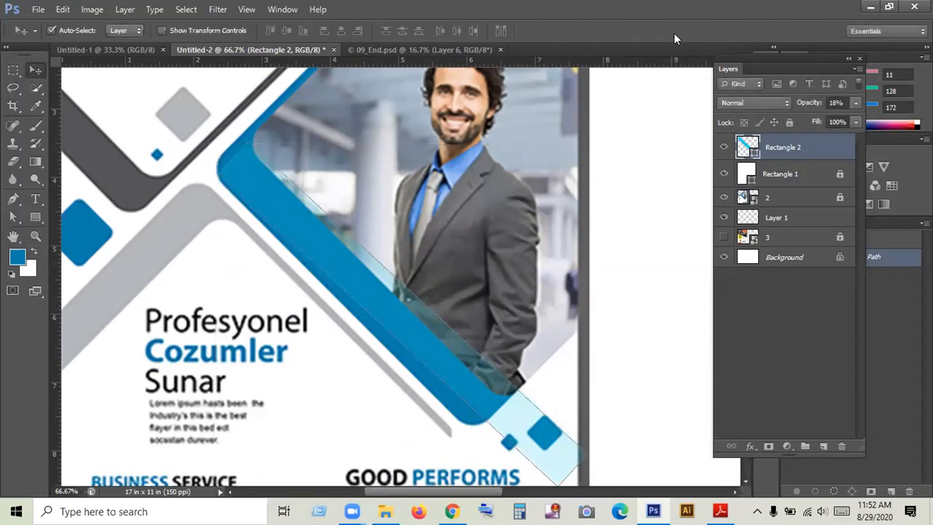
key(Delete)
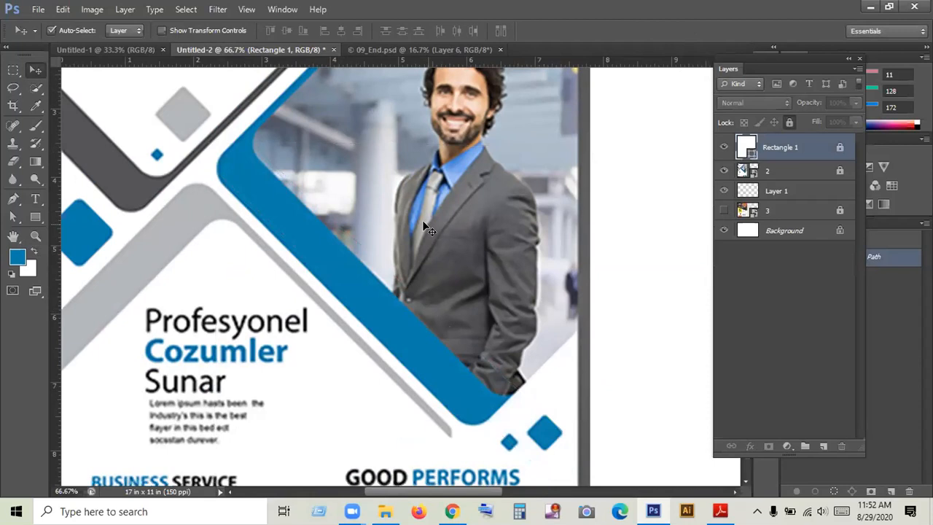
- Draw an upright rounded rectangle about 81 by 991 px with a 50 px corner radius over the flyer photo
click(35, 217)
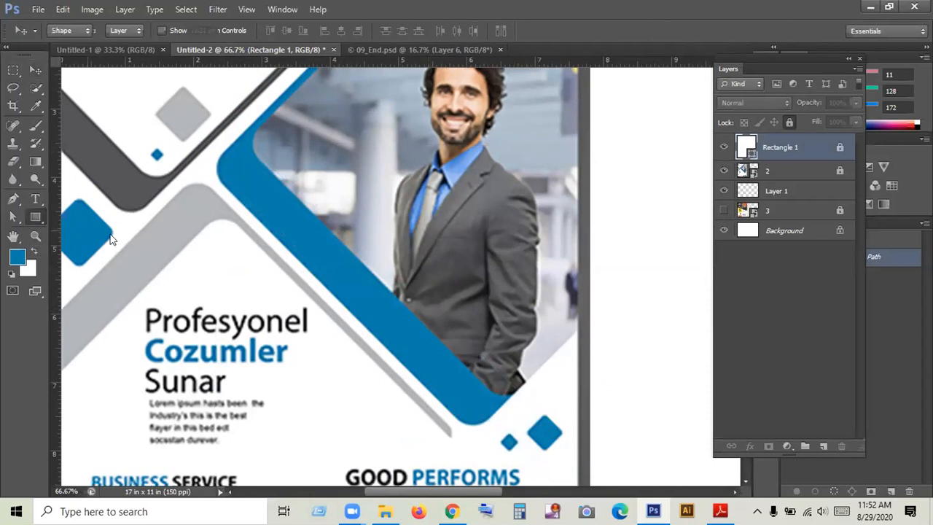
right_click(35, 218)
click(112, 225)
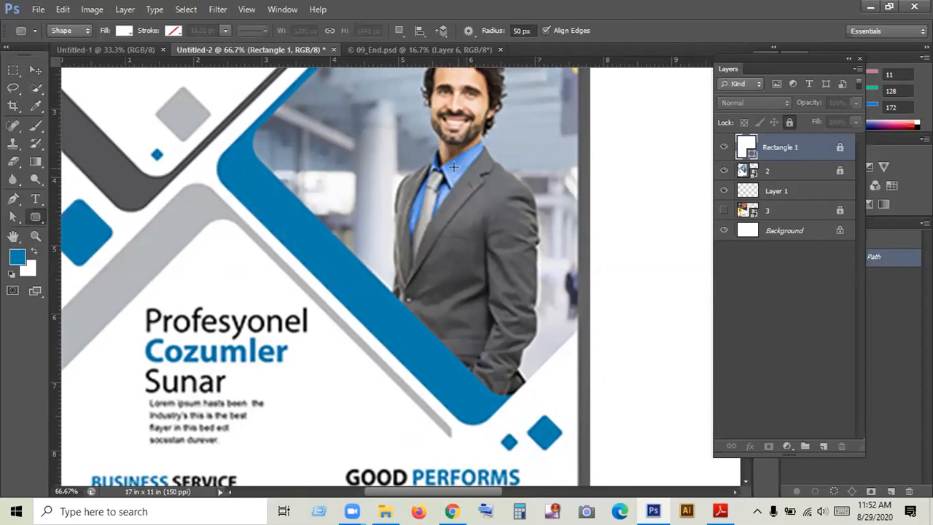
drag(462, 341, 445, 377)
scroll(472, 261, up, 3)
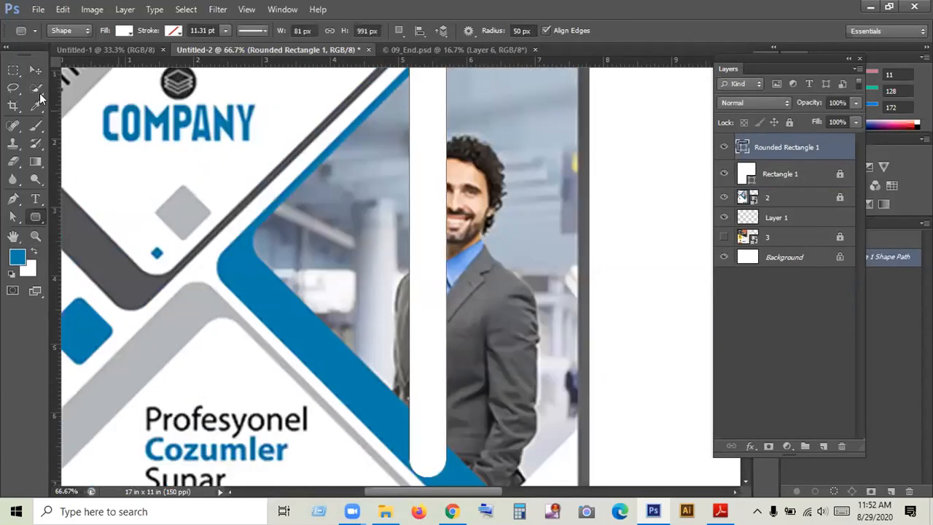
- Shift the white rounded rectangle on the flyer photo and delete its layer
key(v)
drag(432, 197, 432, 233)
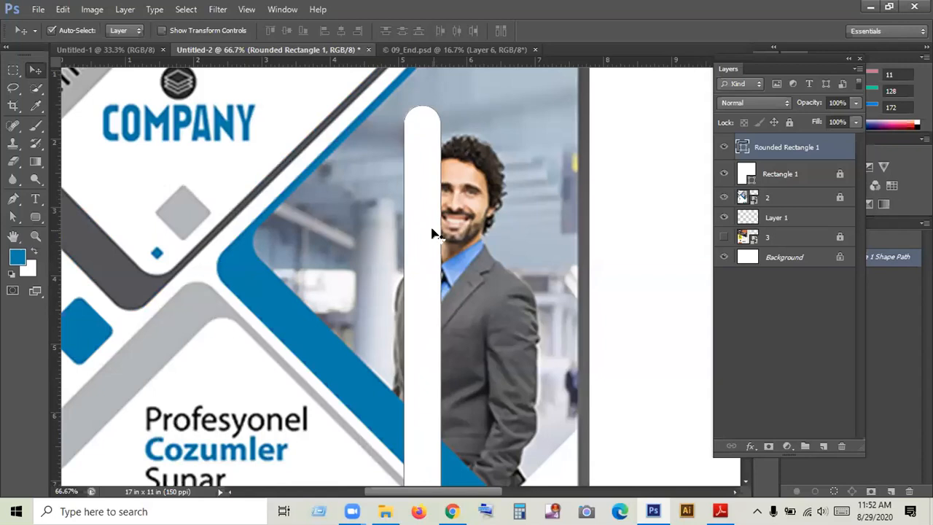
key(Delete)
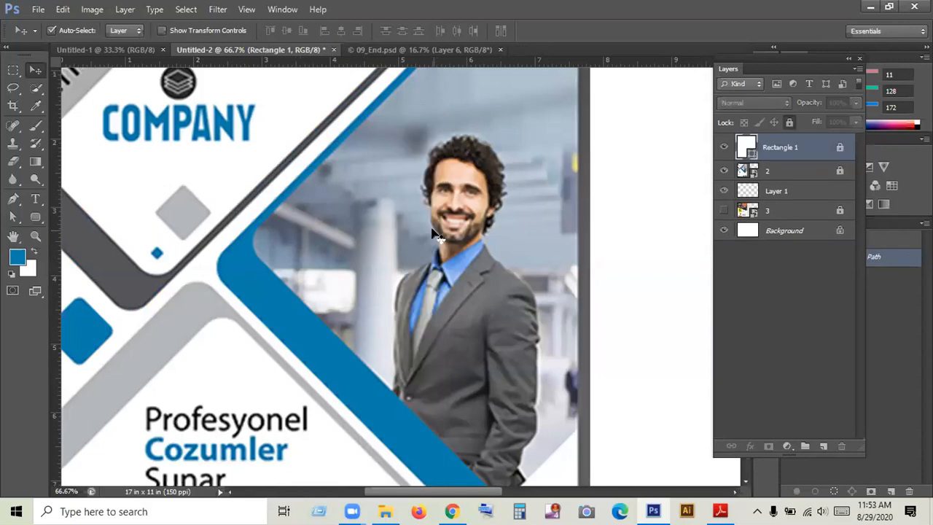
- Draw an upright white rectangle about 247 by 658 px on the blank page and delete it
scroll(435, 234, down, 5)
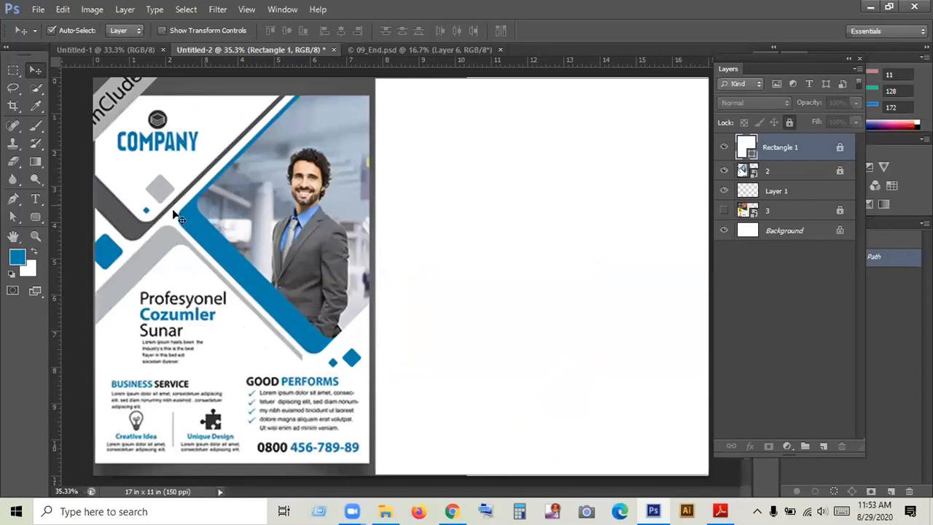
drag(35, 217, 120, 215)
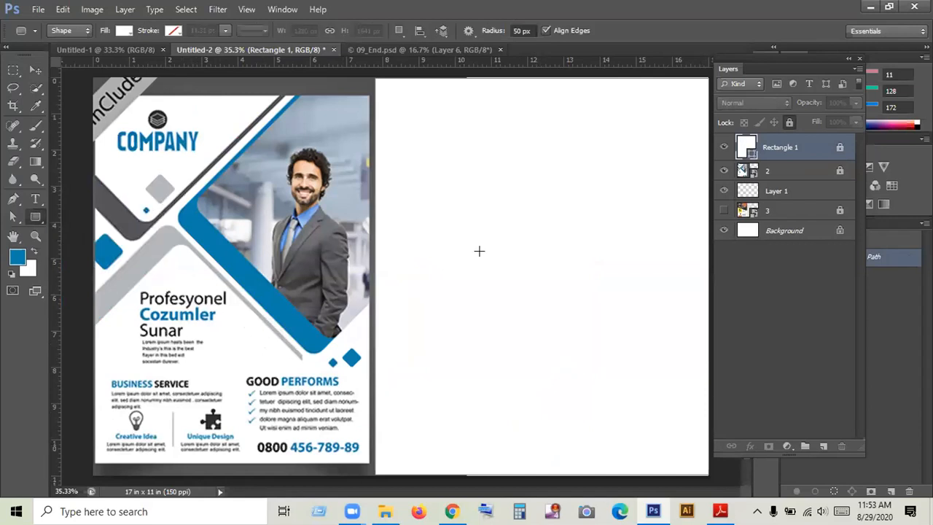
drag(462, 219, 521, 378)
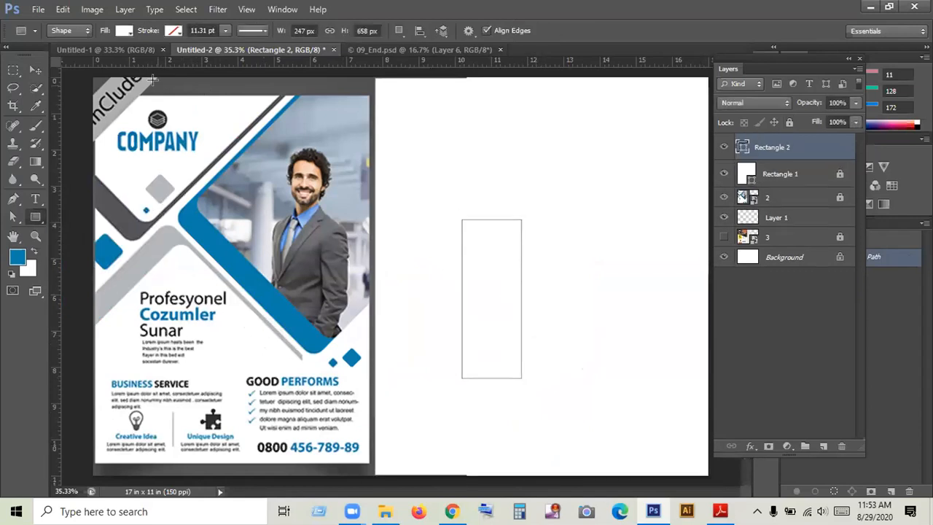
click(34, 69)
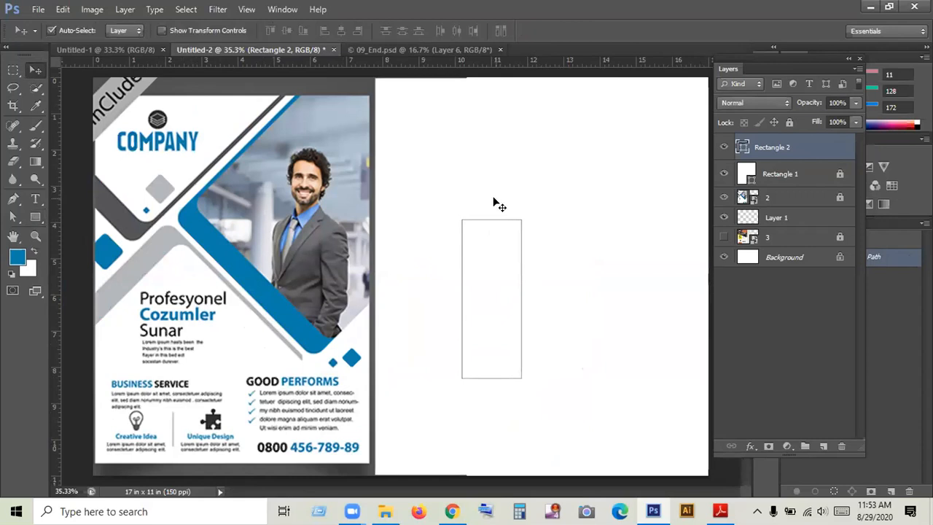
drag(438, 196, 553, 304)
key(Delete)
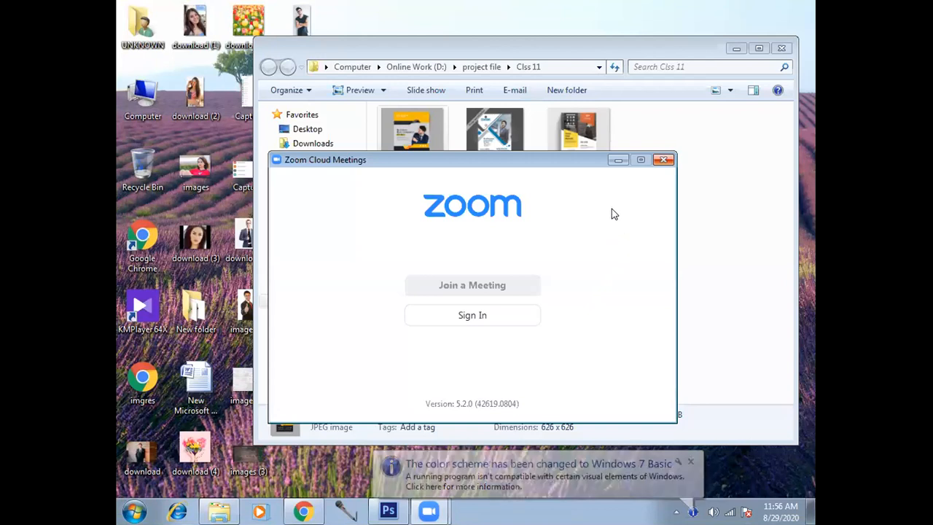
- Switch to Photoshop and rotate the Rounded Rectangle 1 shape in Untitled-3 to about -85°, leaving it deselected
key(alt+Tab)
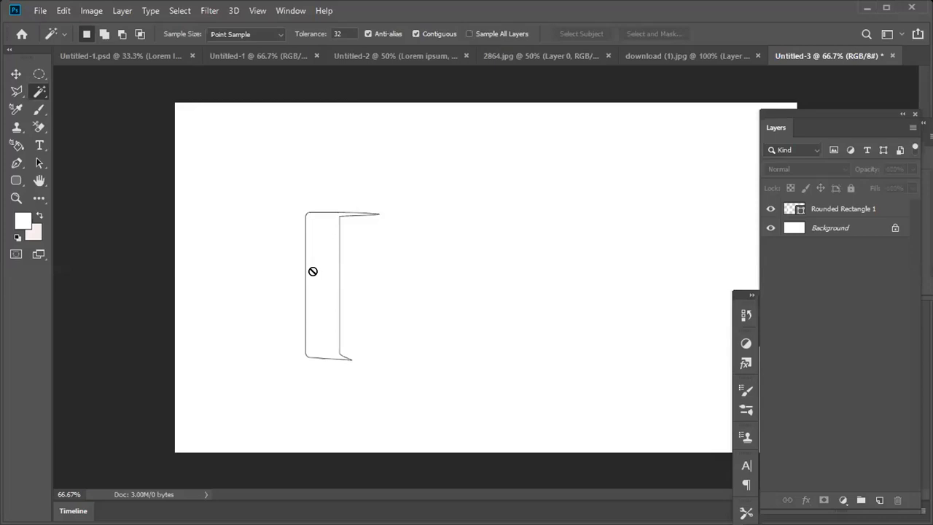
key(v)
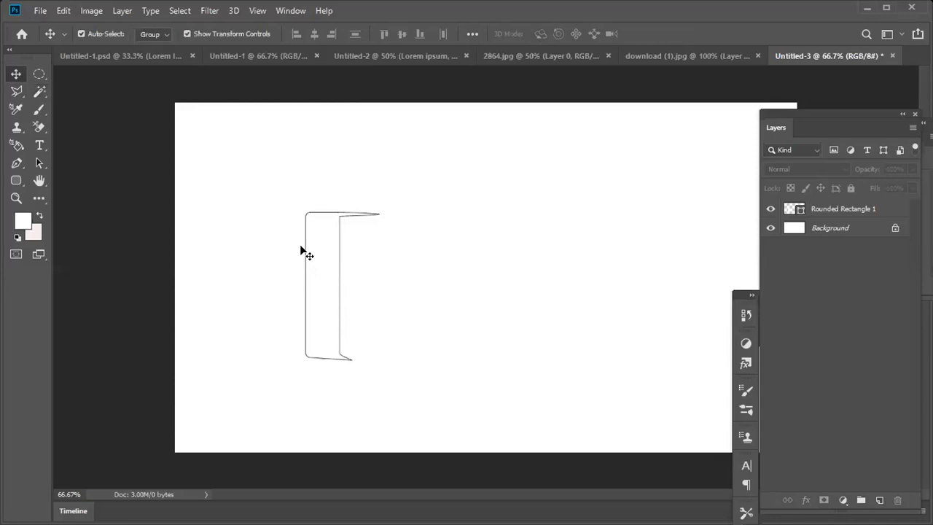
drag(300, 246, 51, 97)
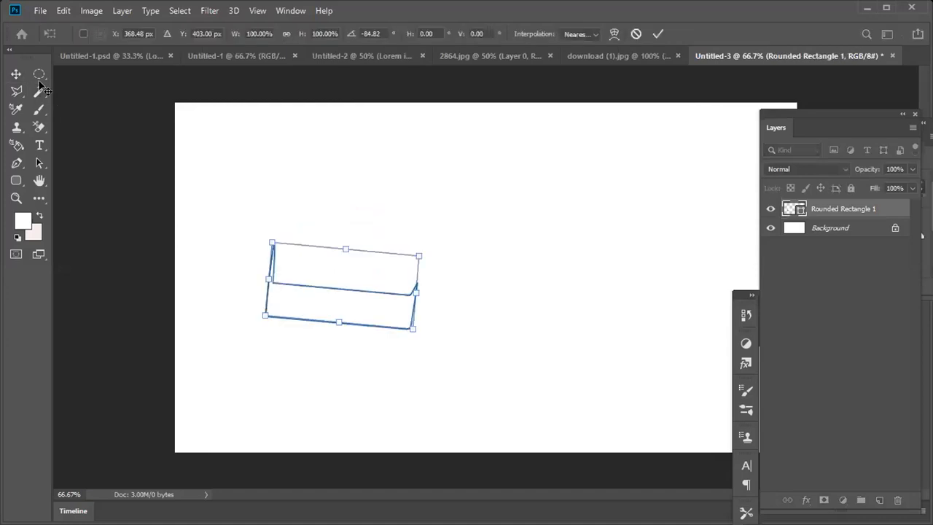
key(Return)
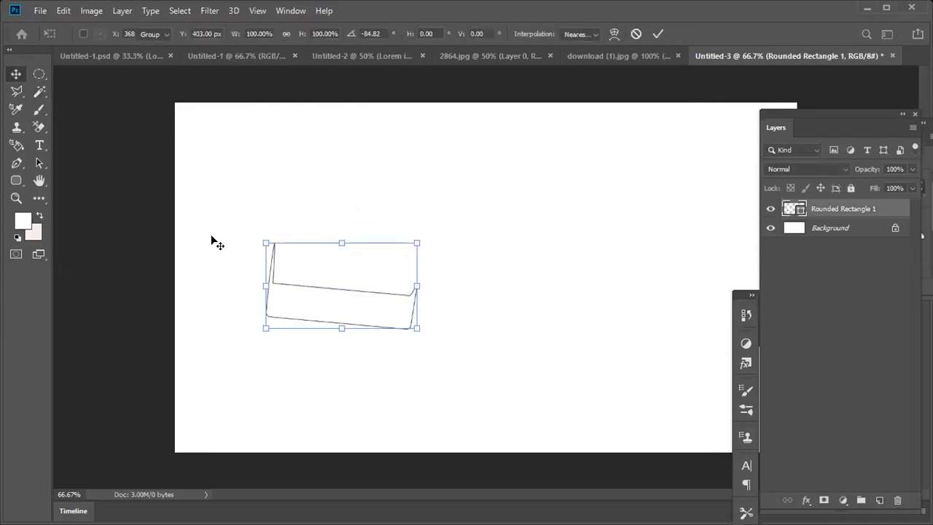
click(456, 201)
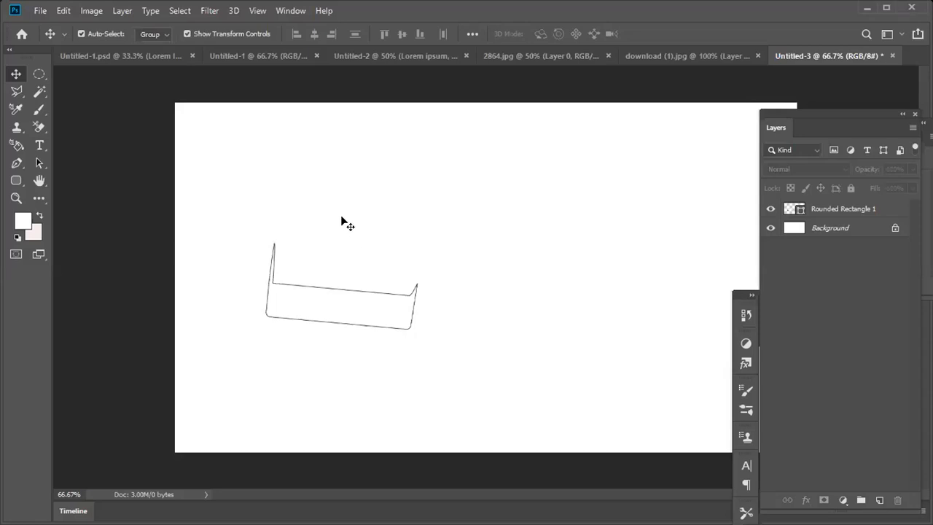
- Open the flyer image 2.jpg and enlarge it to 100% to inspect its diagonal bands
click(41, 10)
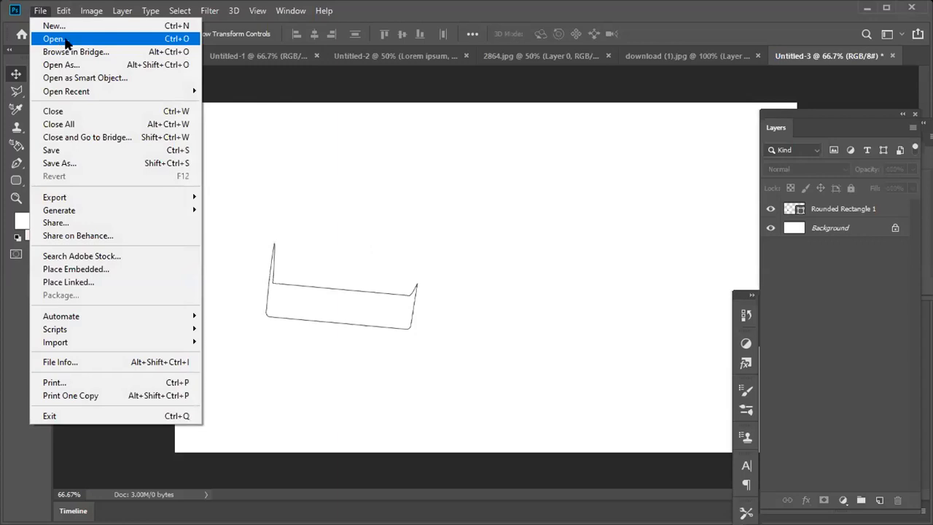
click(66, 40)
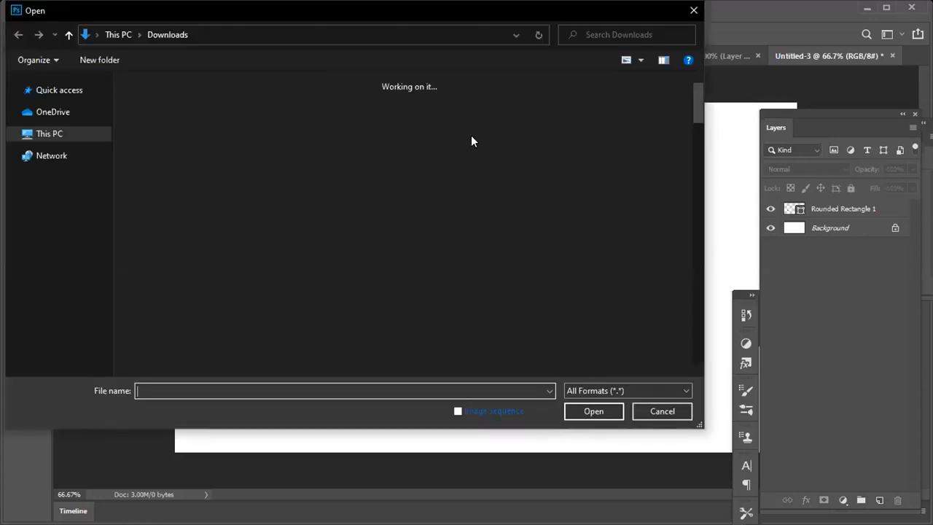
click(471, 141)
click(596, 411)
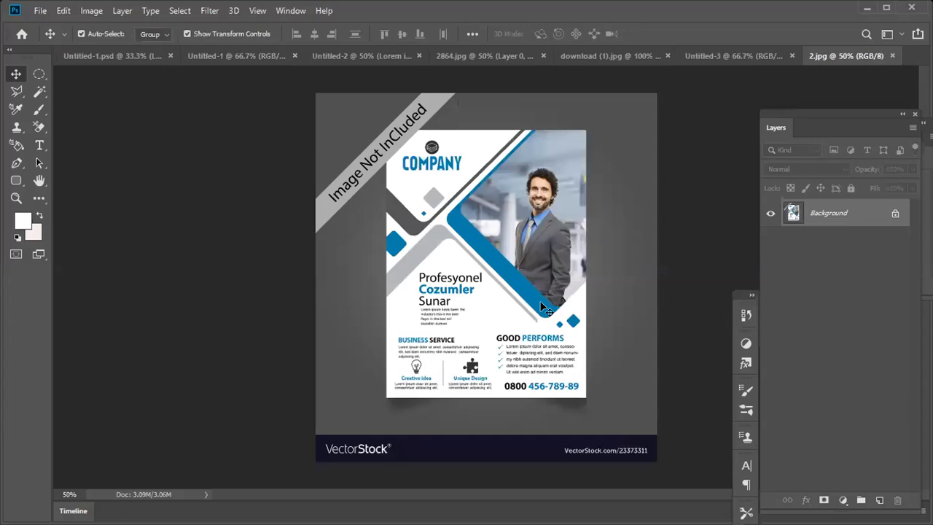
key(ctrl+plus)
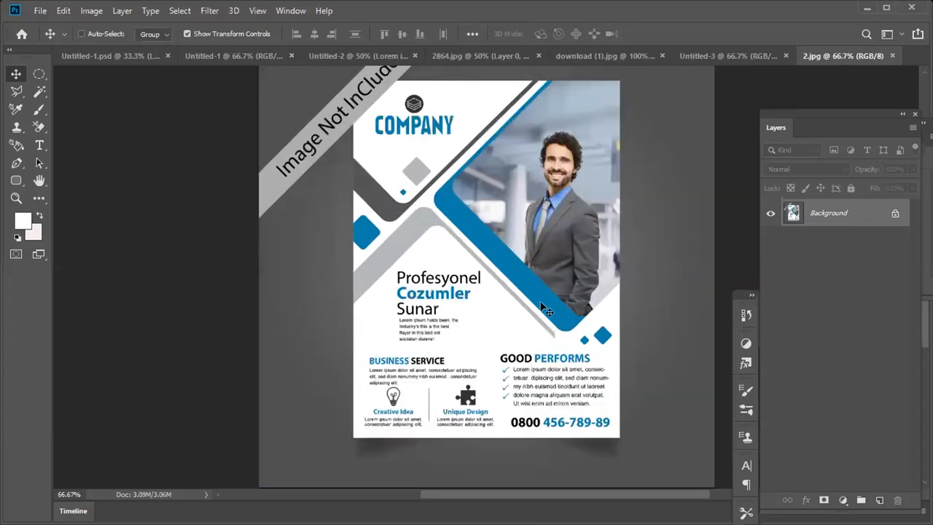
key(ctrl+plus)
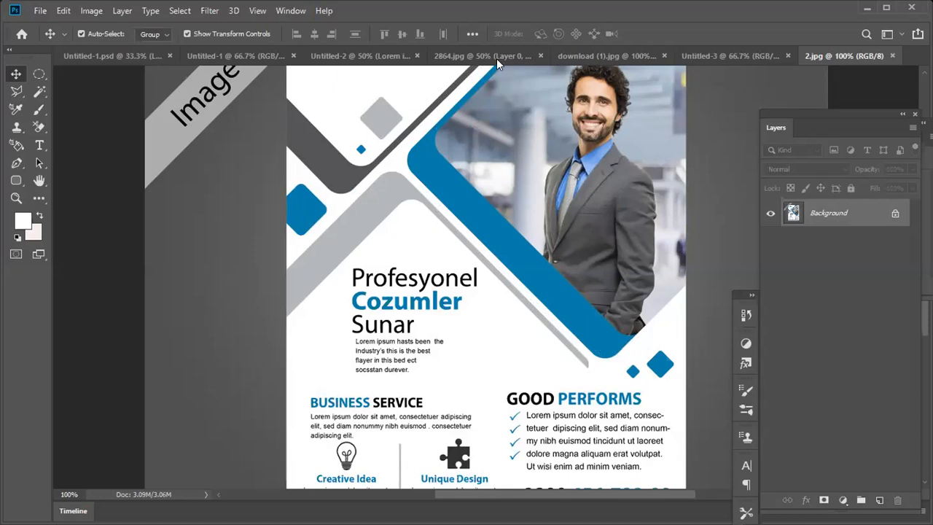
- Look through Untitled-3, Untitled-2 and 2864.jpg, and select the large text line in Untitled-1's yellow header
click(734, 56)
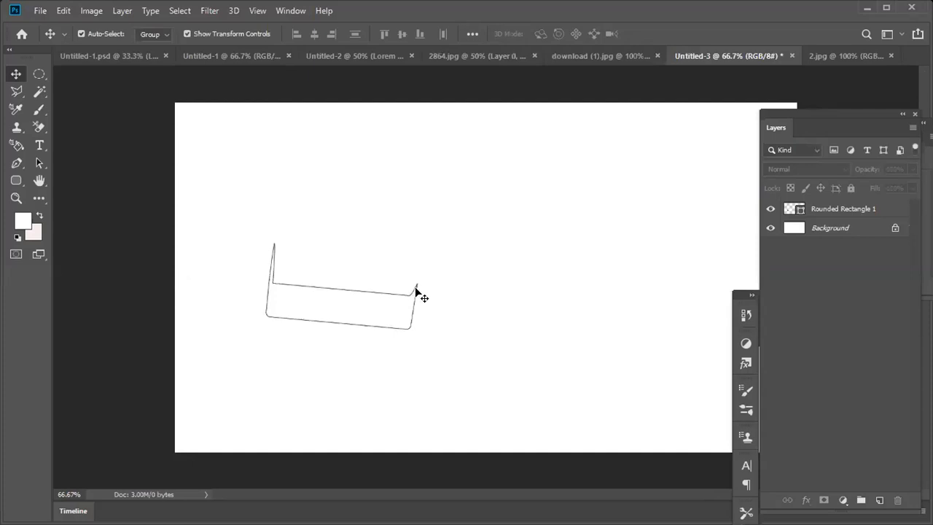
click(343, 57)
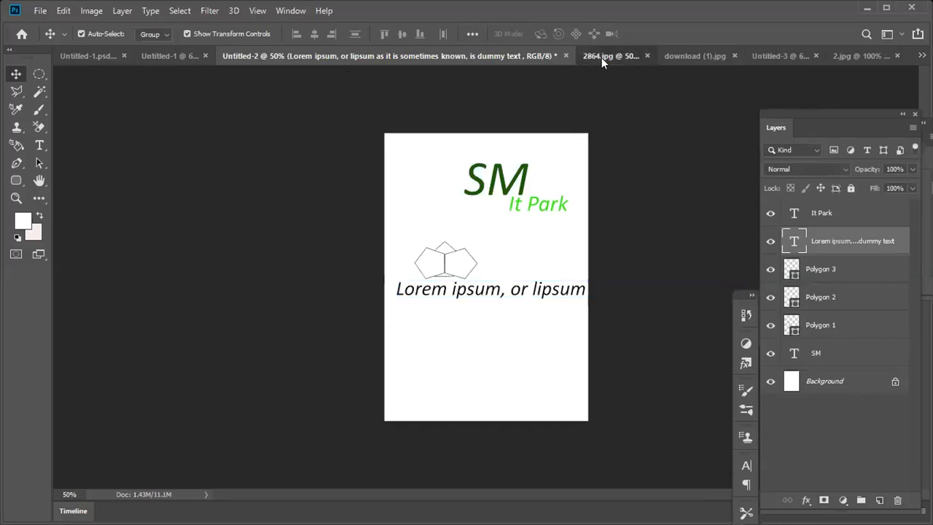
click(601, 57)
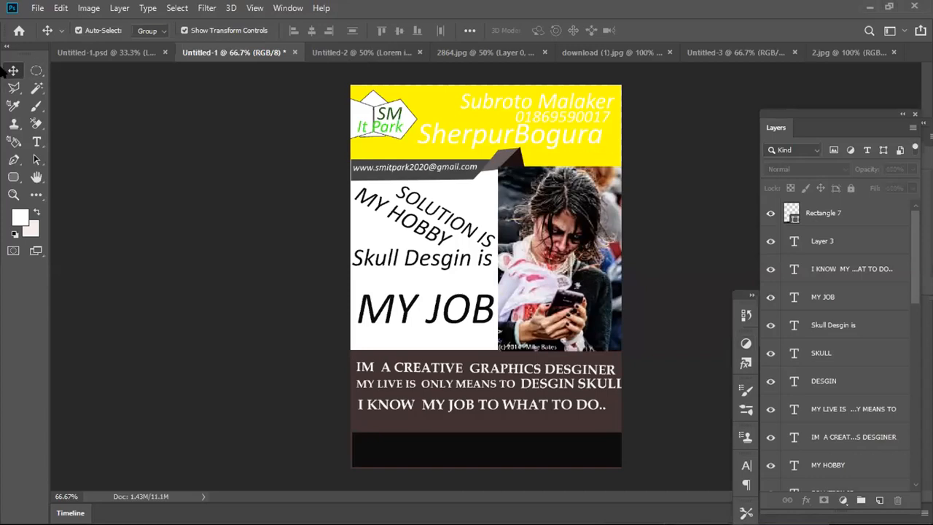
click(530, 146)
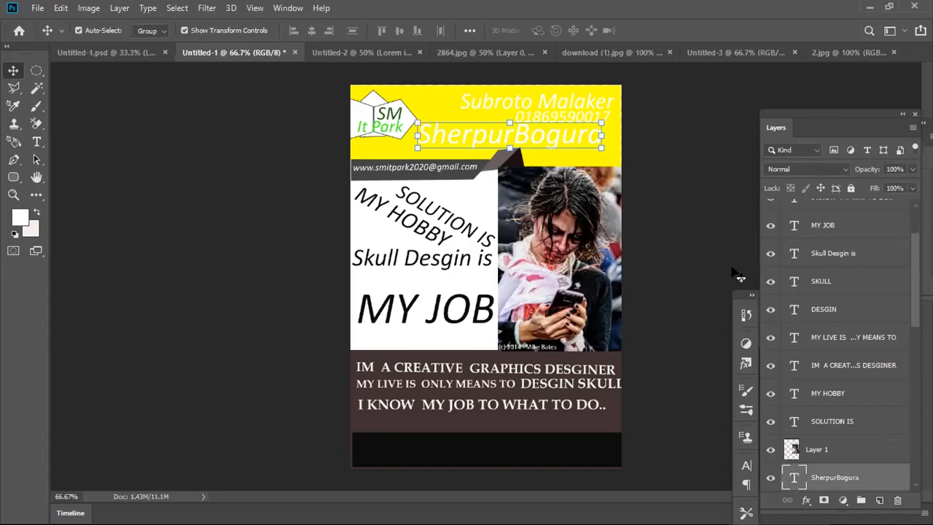
- Open the large place-name text line in Untitled-1's yellow header for editing, with all of its text selected
double_click(794, 478)
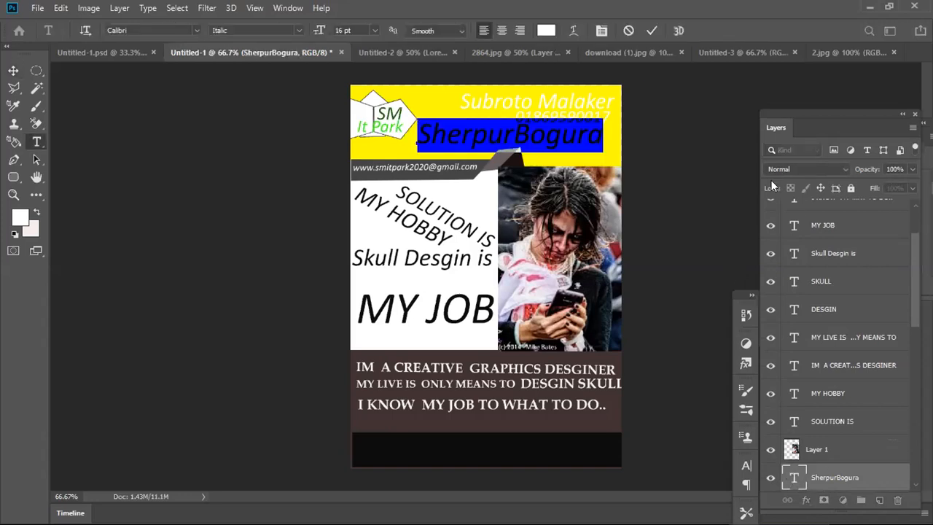
click(793, 474)
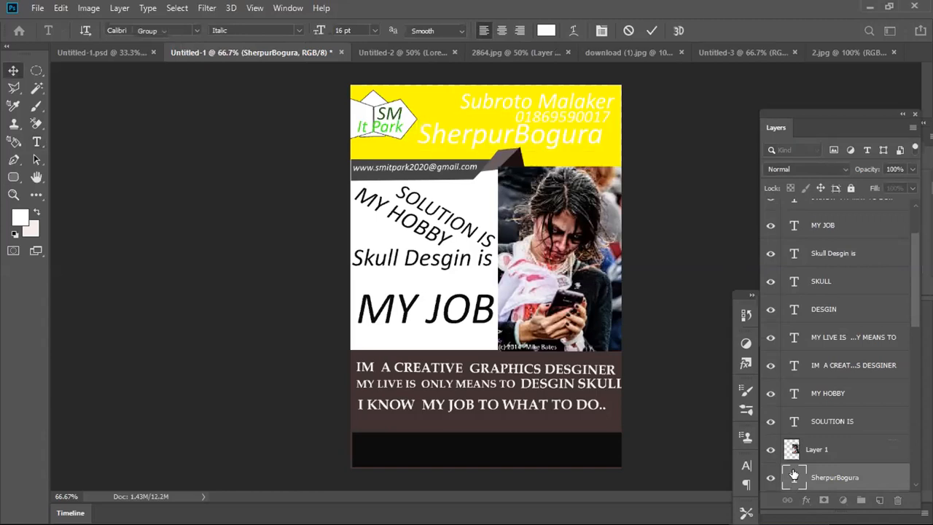
double_click(793, 481)
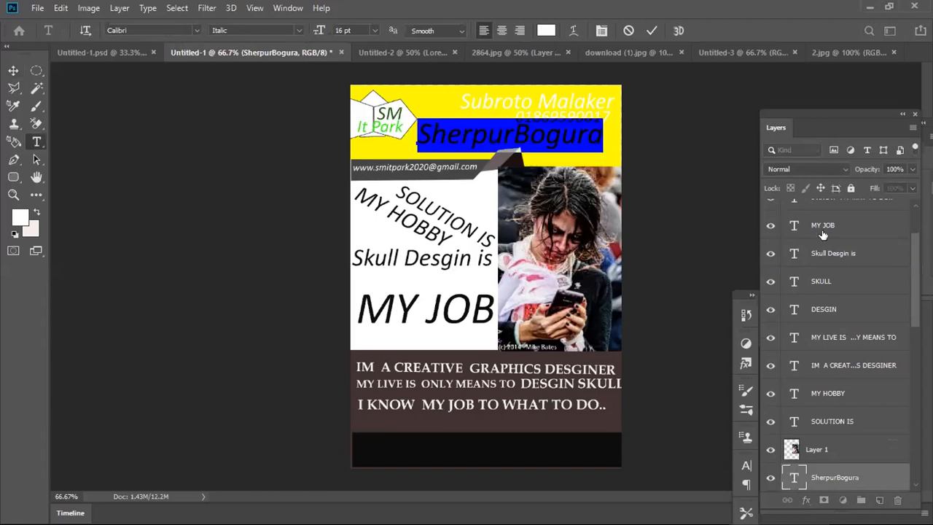
click(793, 481)
double_click(793, 481)
double_click(787, 481)
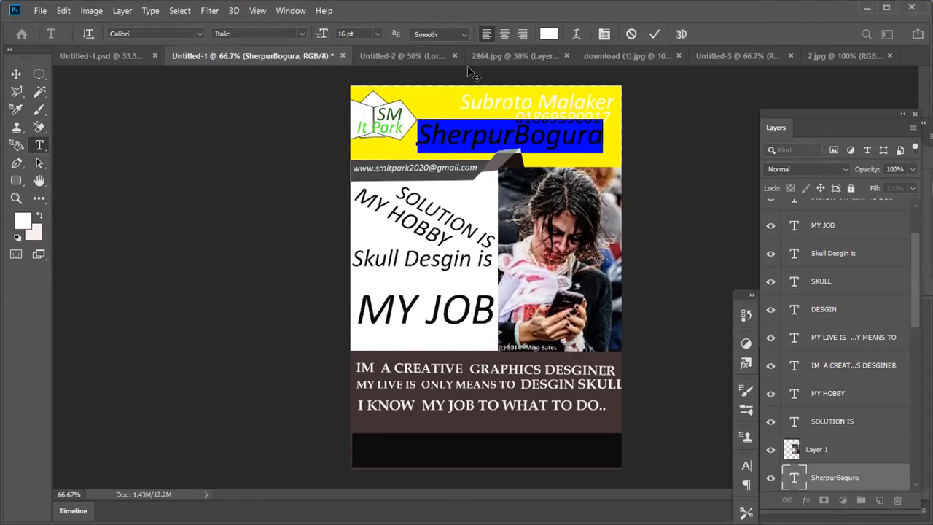
double_click(807, 6)
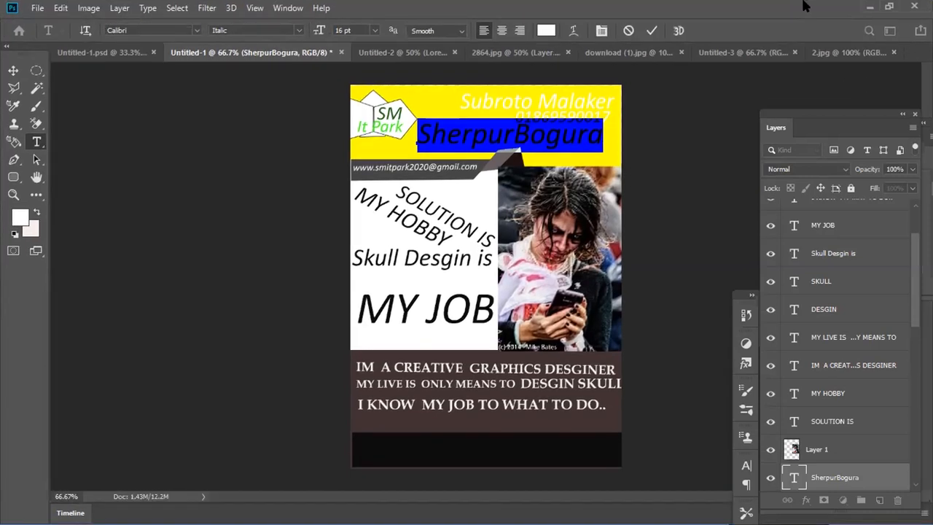
double_click(781, 9)
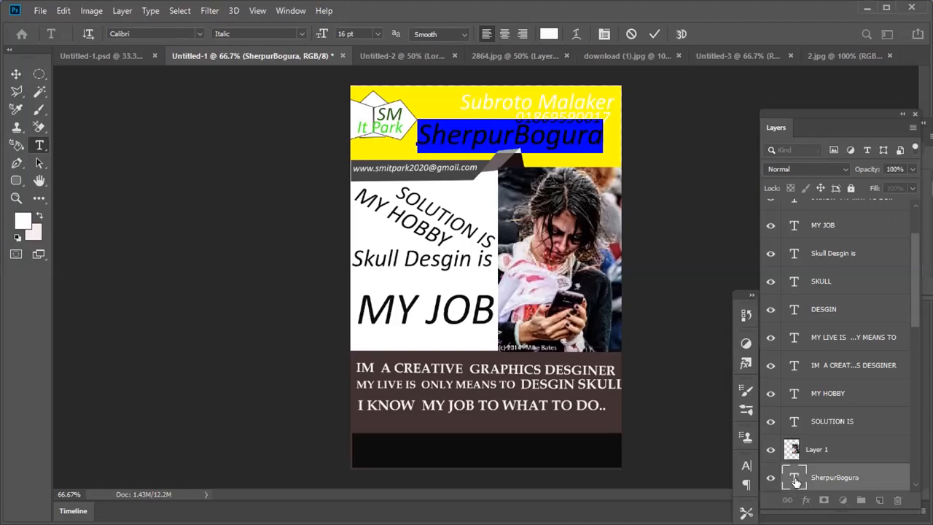
- Commit the header line's text edit and reselect the whole line for editing
key(ctrl+Return)
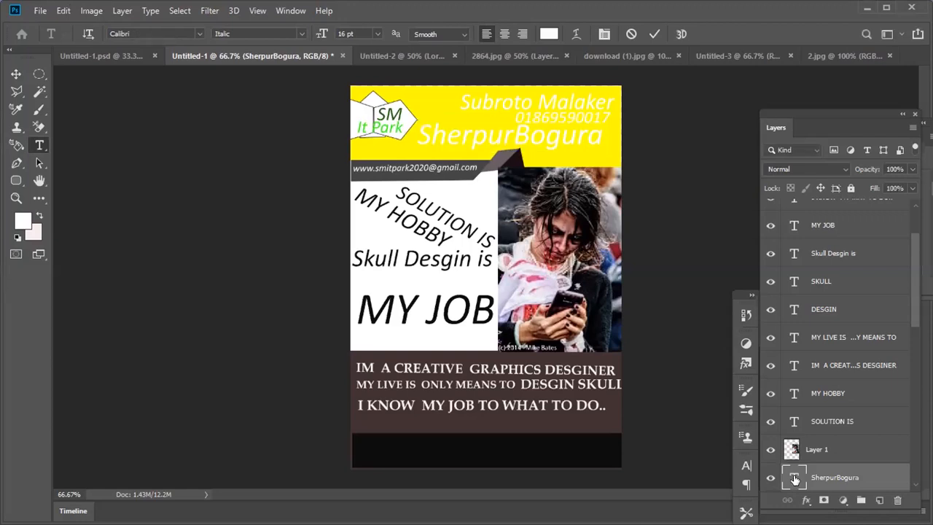
key(ctrl+c)
double_click(794, 477)
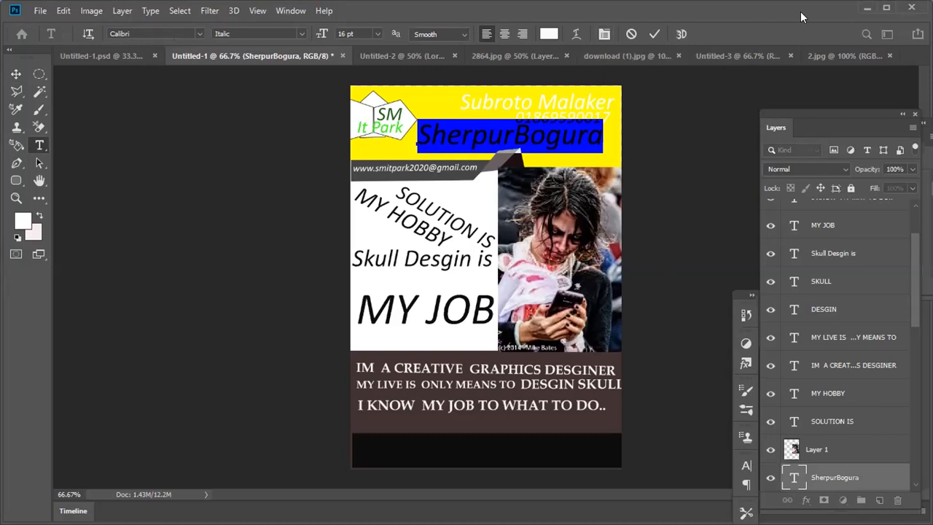
click(883, 7)
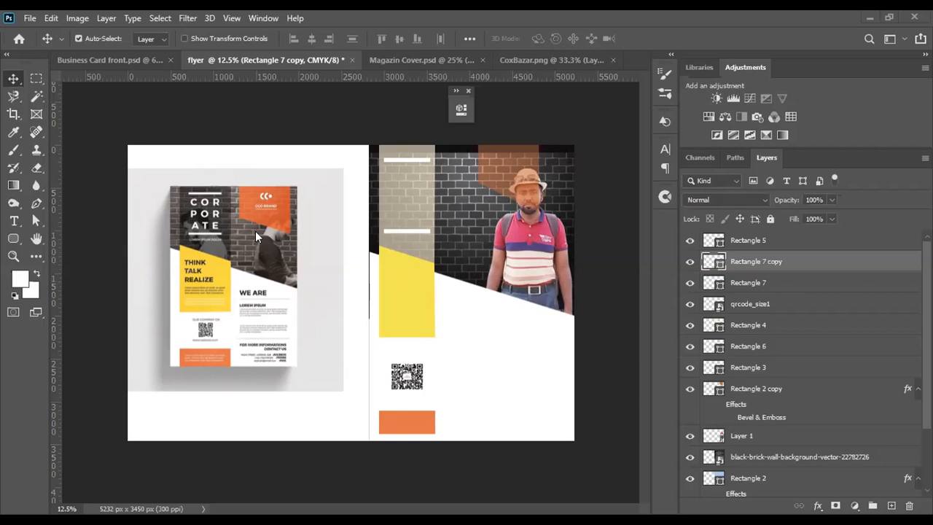
- Activate the horizontal Type tool in the flyer document
click(14, 221)
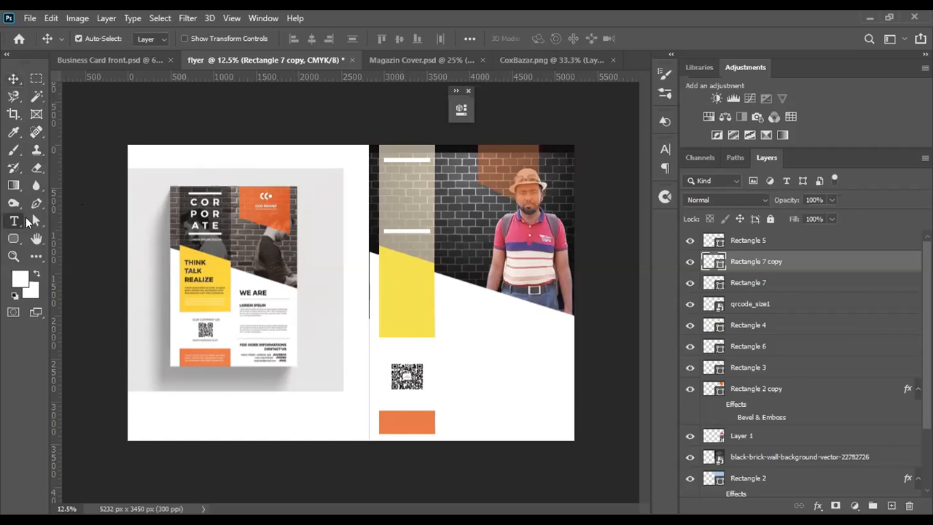
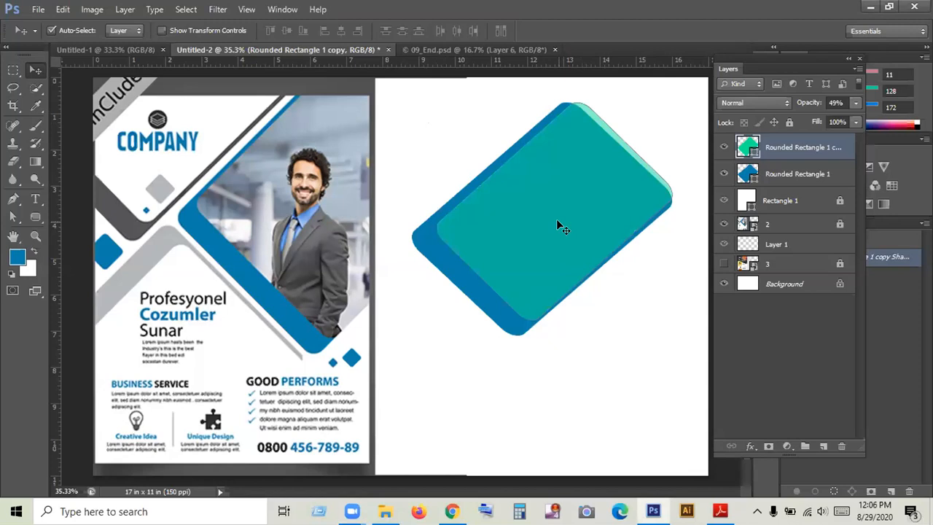
- Place the image file 2 from the Desktop into the flyer document
drag(515, 234, 509, 234)
click(38, 10)
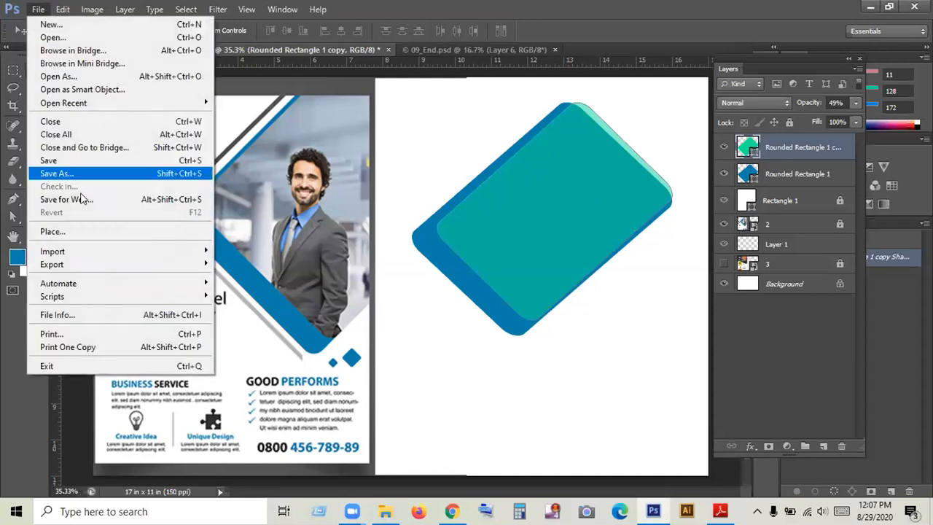
click(83, 231)
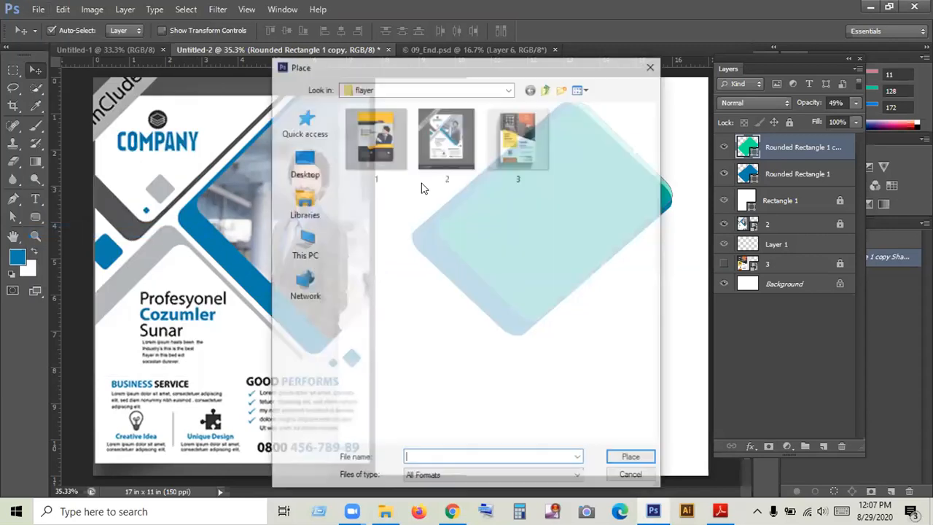
click(306, 164)
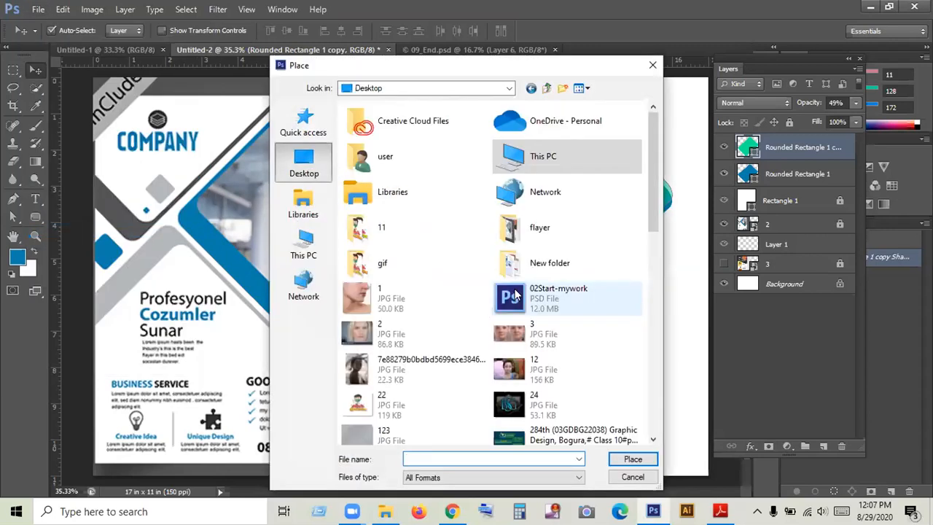
click(395, 333)
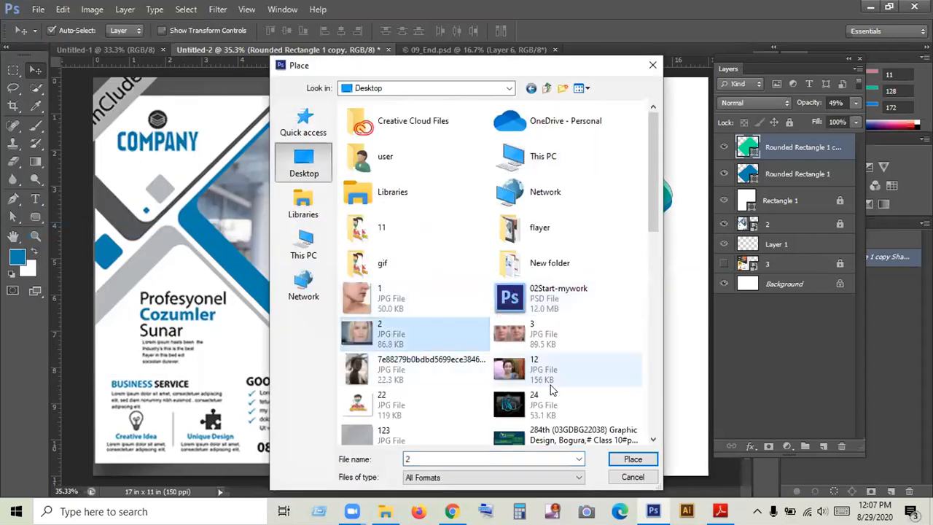
key(Return)
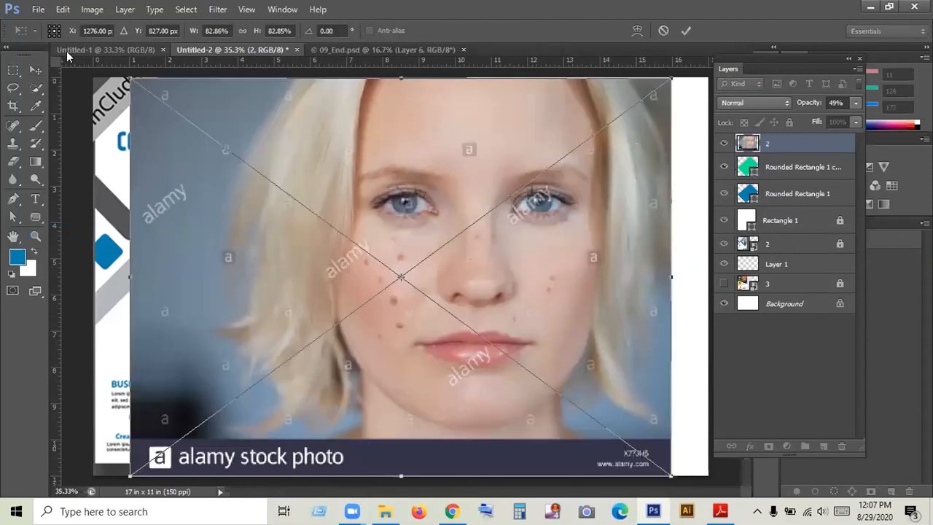
- Scale the placed photo down to about 28%, commit it and move it over the angled rounded rectangles
drag(132, 79, 299, 232)
click(682, 31)
drag(420, 275, 562, 210)
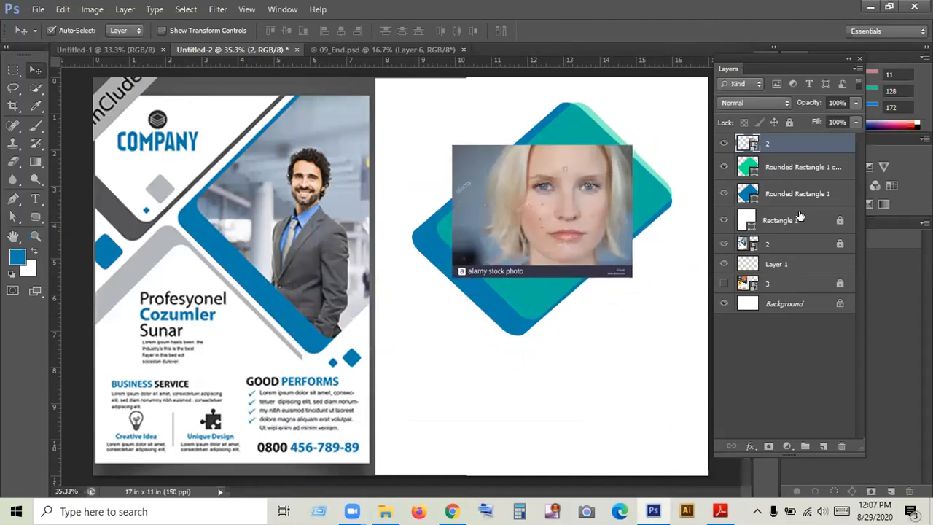
- Move the photo layer beneath the green rounded rectangle copy and lock the blue Rounded Rectangle 1 layer
drag(776, 150, 770, 182)
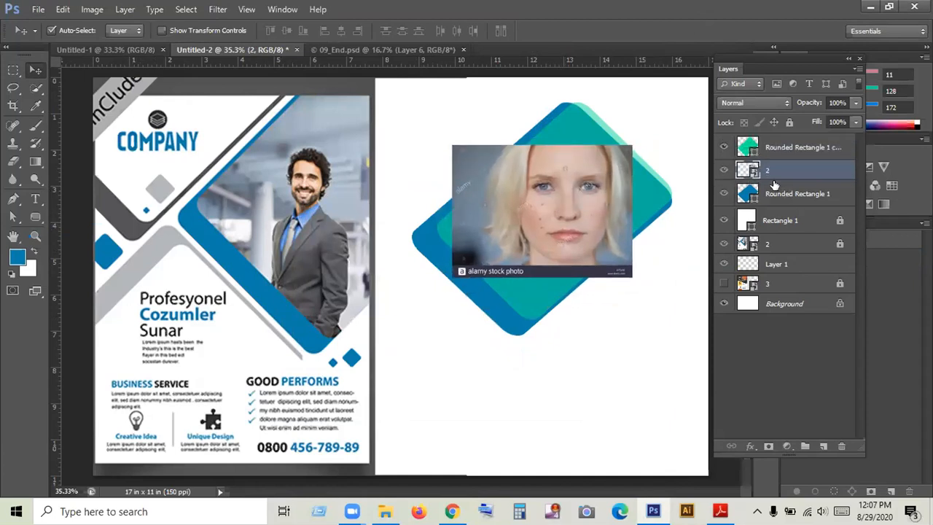
click(749, 148)
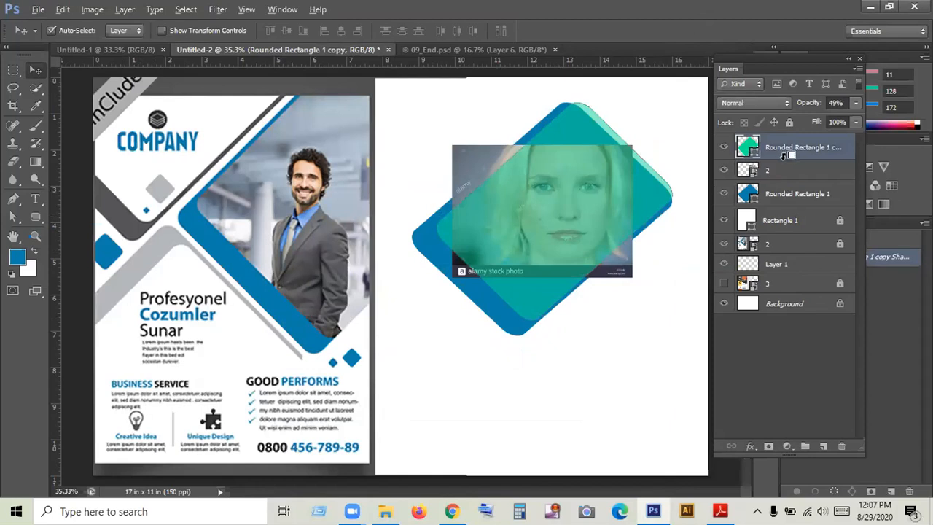
click(773, 195)
click(788, 122)
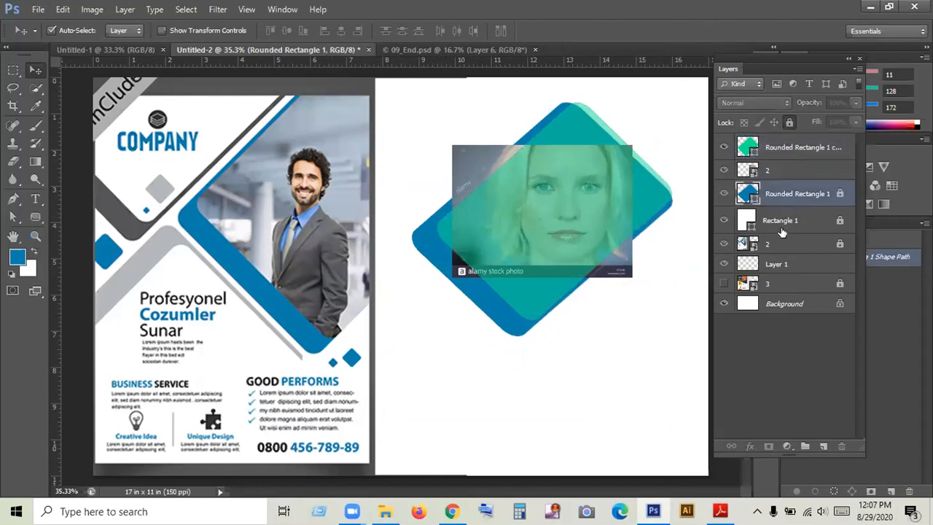
- Try clipping the green rounded rectangle copy to the photo, toggling the visibility of both layers to compare
click(777, 157)
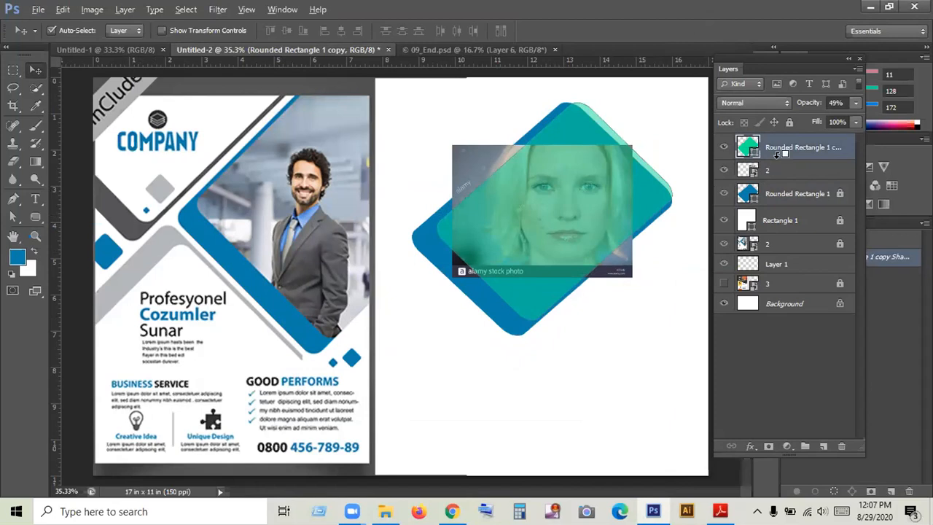
alt+click(776, 155)
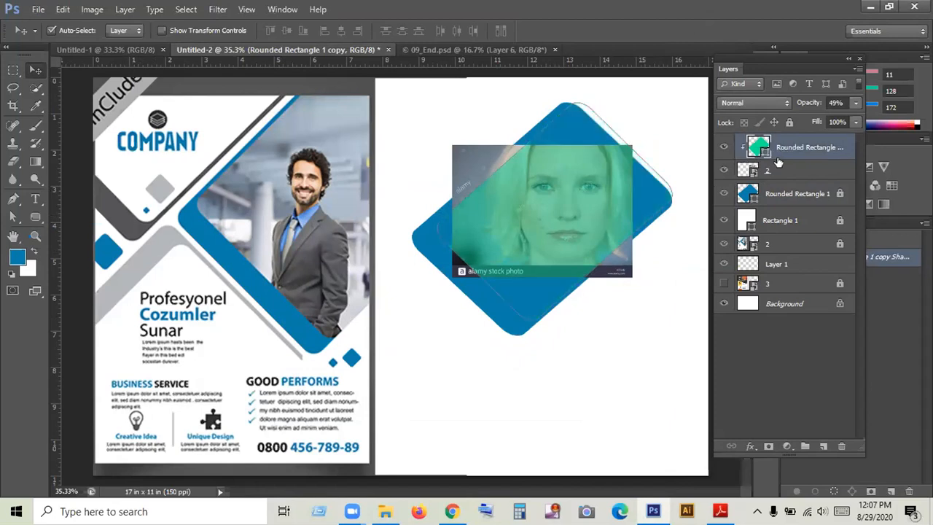
click(723, 170)
click(723, 169)
click(723, 147)
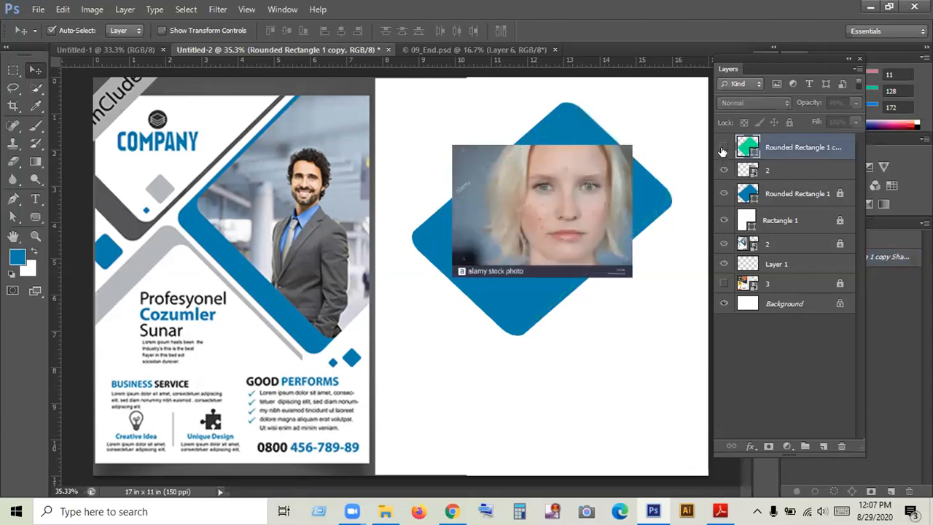
click(722, 147)
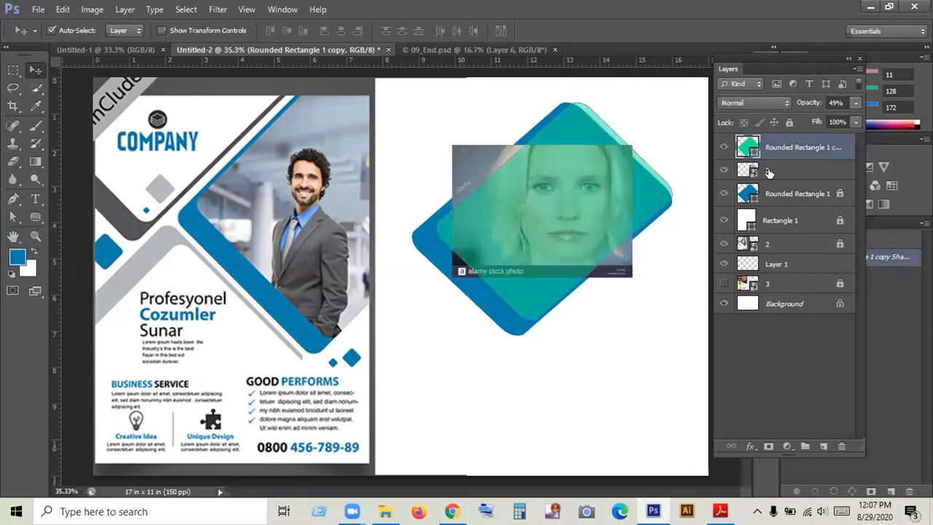
- Try clipping the photo and the green rounded rectangle copy together to the blue Rounded Rectangle 1
click(594, 327)
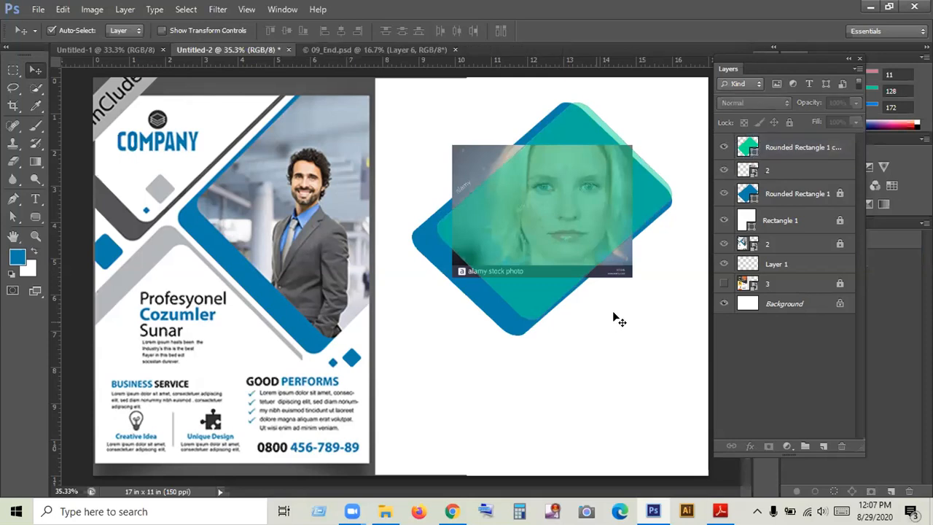
click(771, 150)
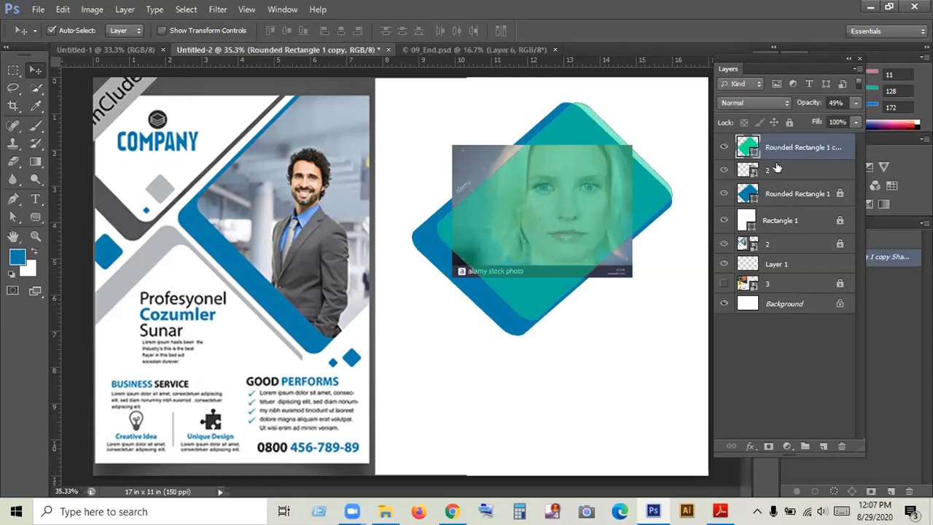
shift+click(777, 168)
right_click(776, 168)
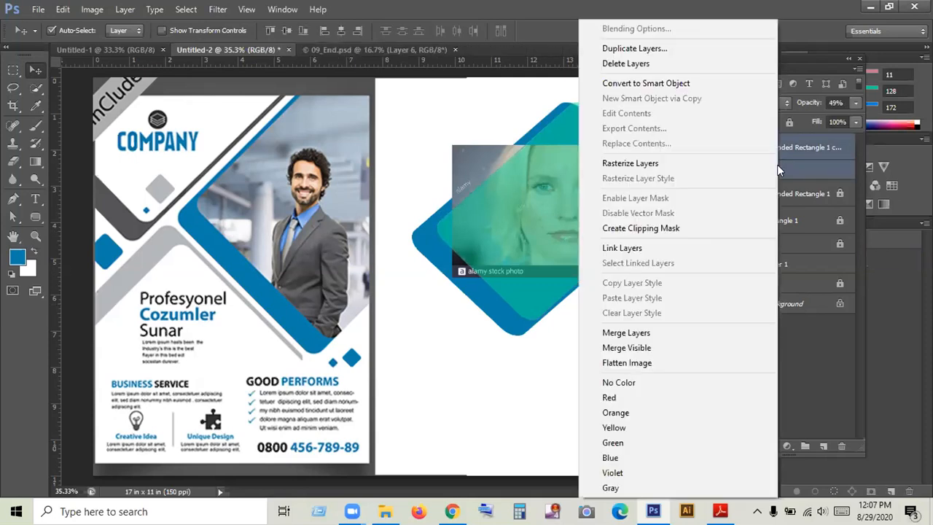
click(659, 229)
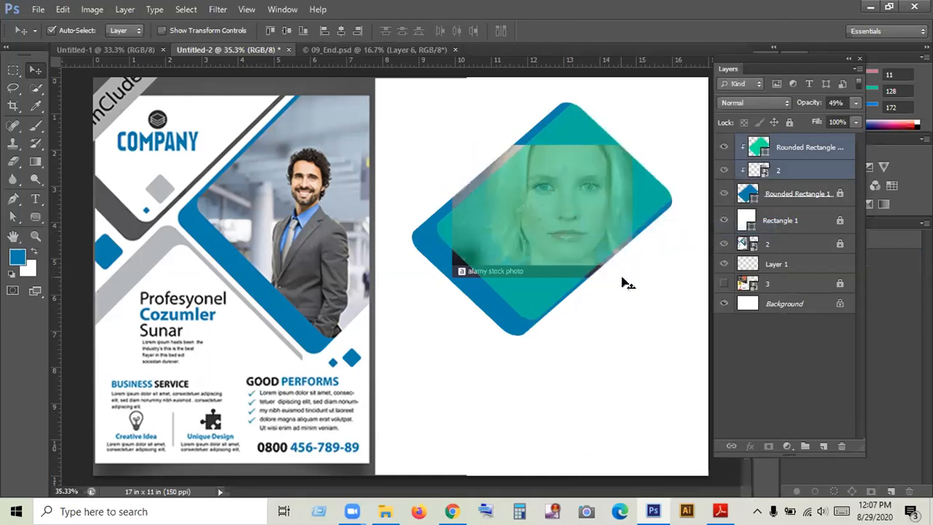
click(640, 290)
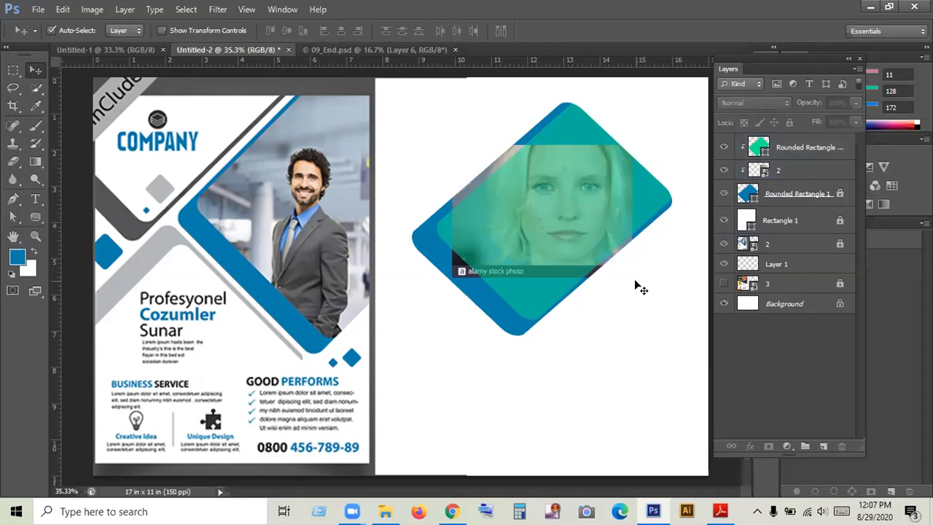
- Release the green copy and the photo from their clipping masks, and set the green copy's opacity to 100%
right_click(772, 149)
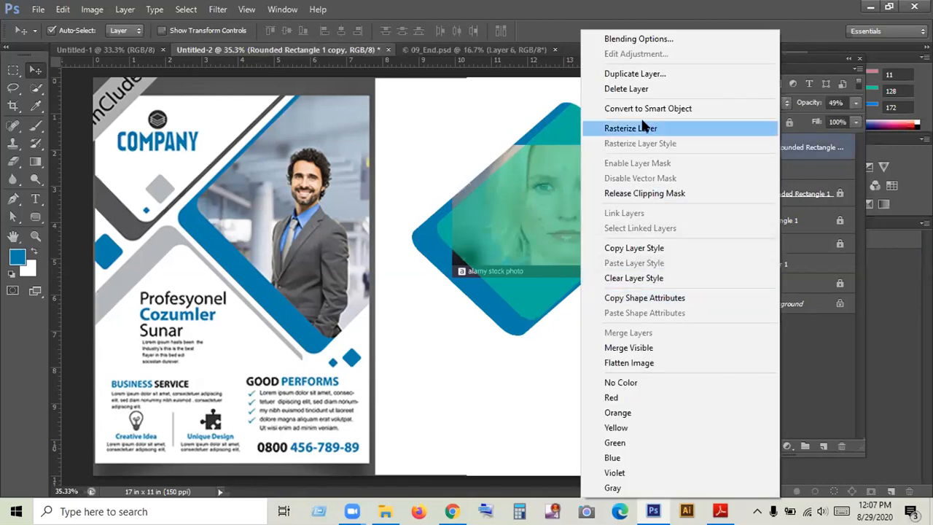
click(644, 192)
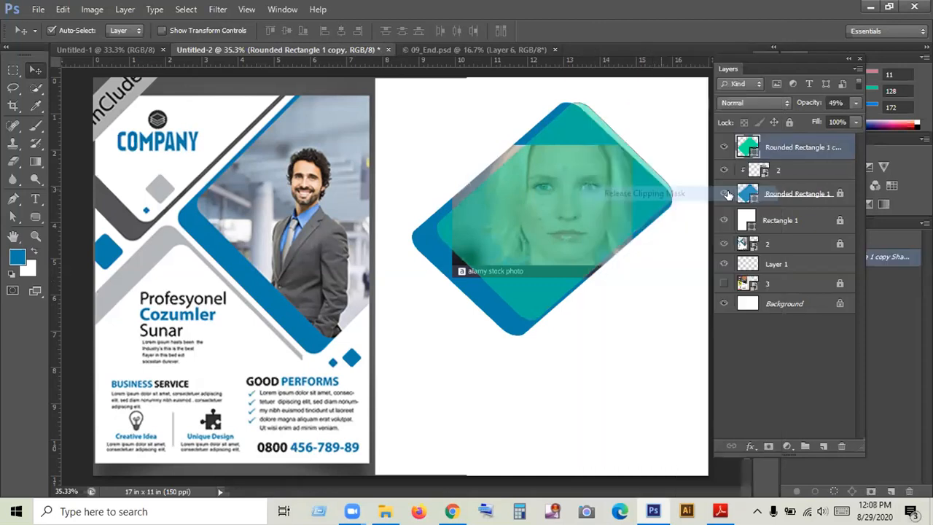
click(855, 103)
drag(822, 117, 868, 117)
mouse_move(780, 169)
mouse_down()
mouse_move(776, 188)
mouse_move(779, 171)
mouse_up()
- Hide every layer below the photo and try clipping the full-opacity green shape to the photo, undoing the attempt
drag(726, 194, 724, 306)
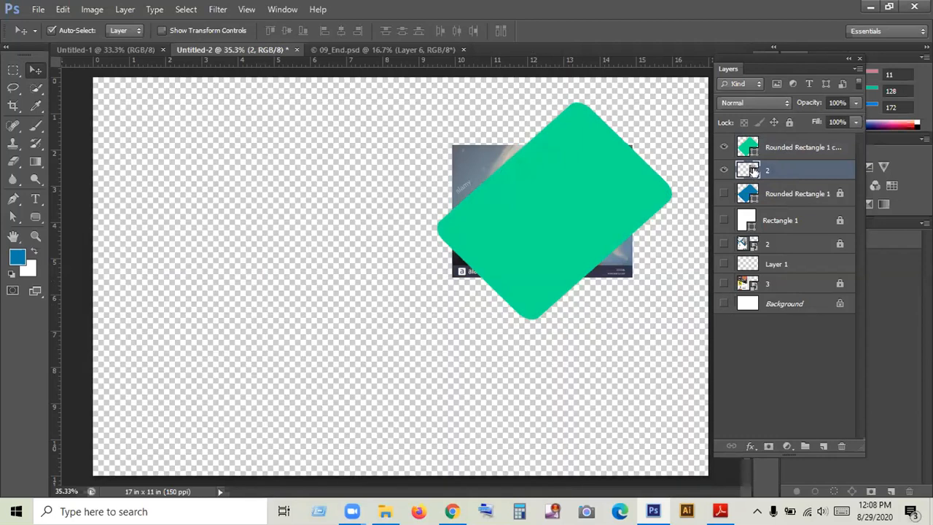
click(782, 150)
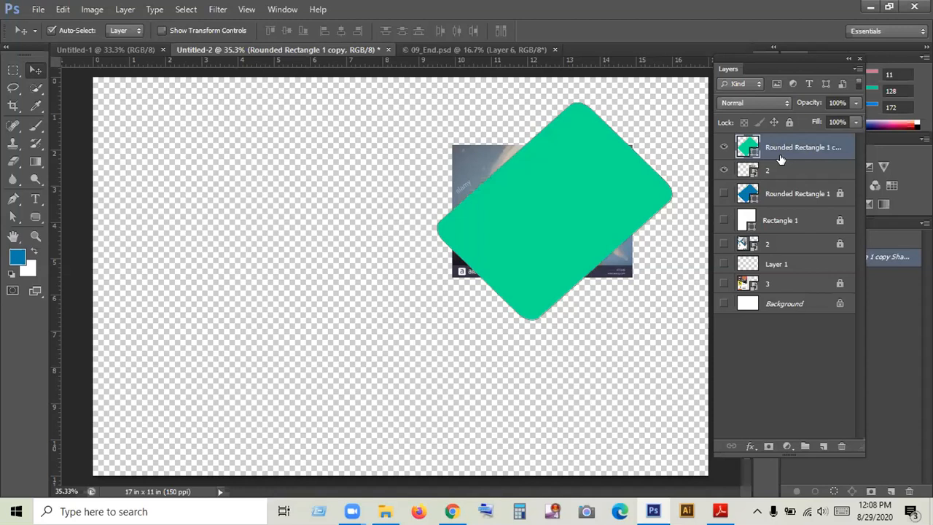
alt+click(779, 159)
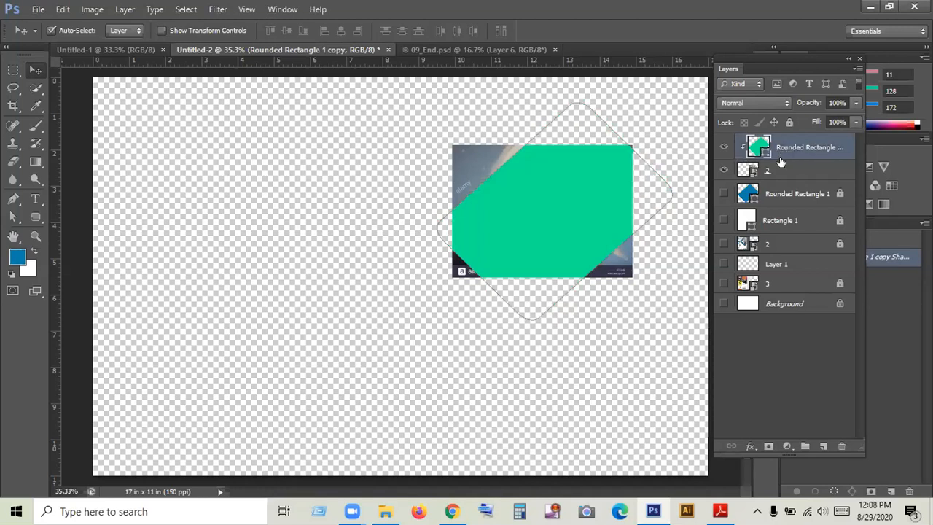
alt+click(780, 160)
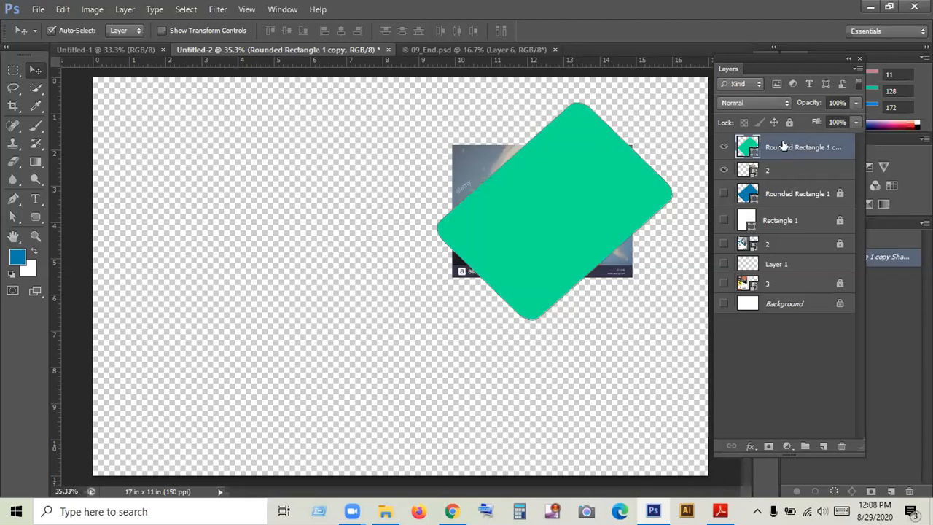
right_click(782, 143)
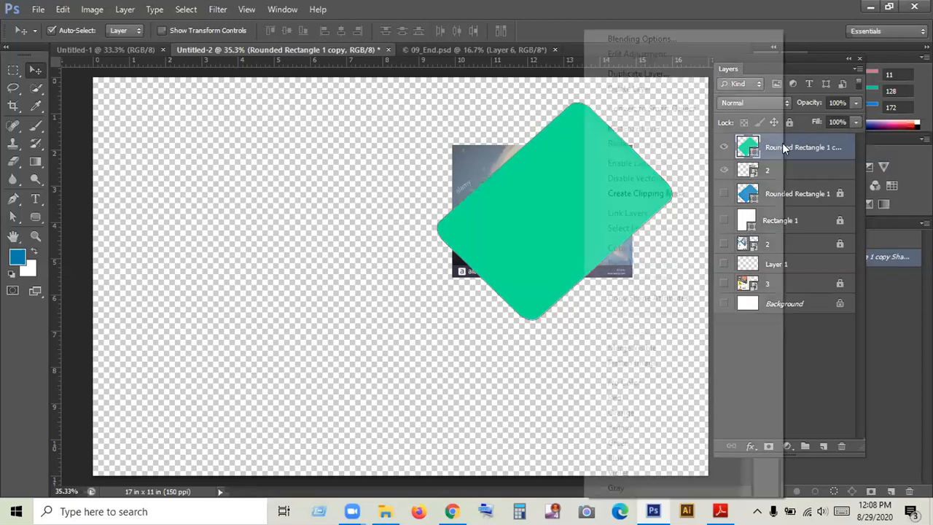
click(660, 194)
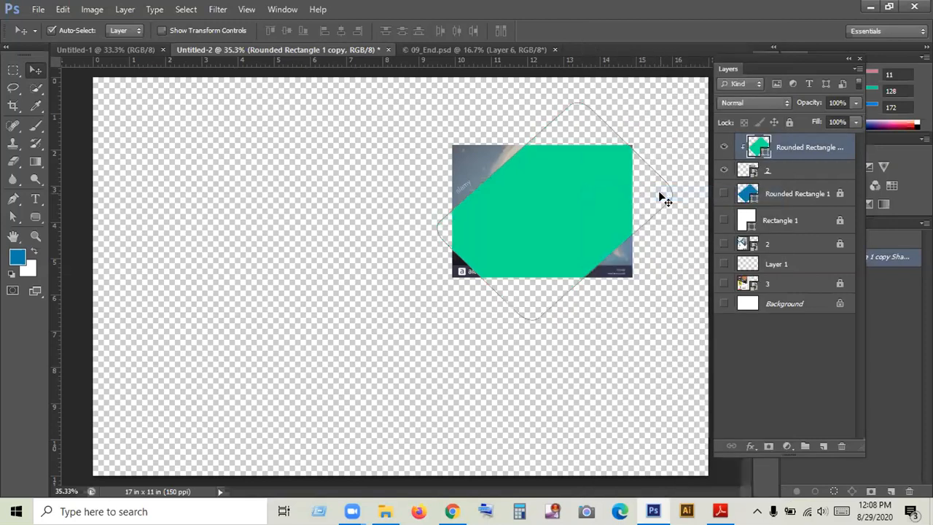
click(688, 143)
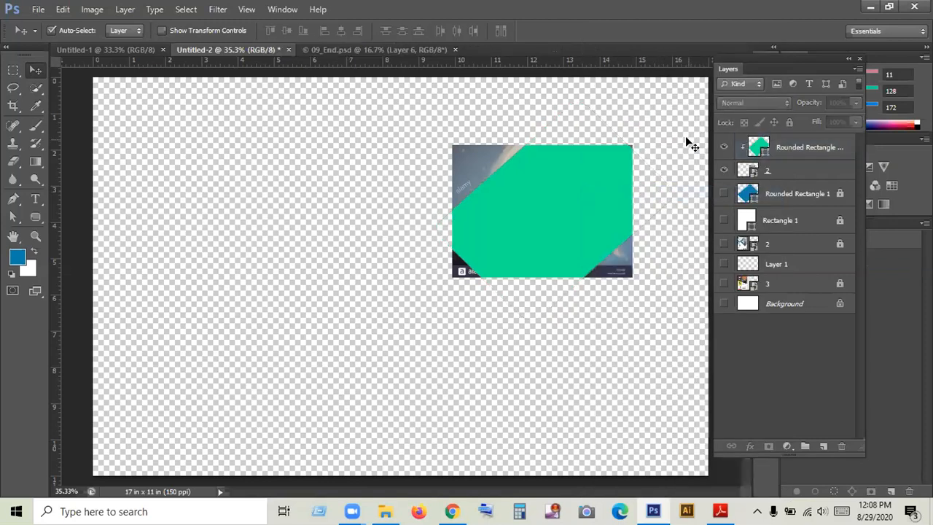
key(ctrl+z)
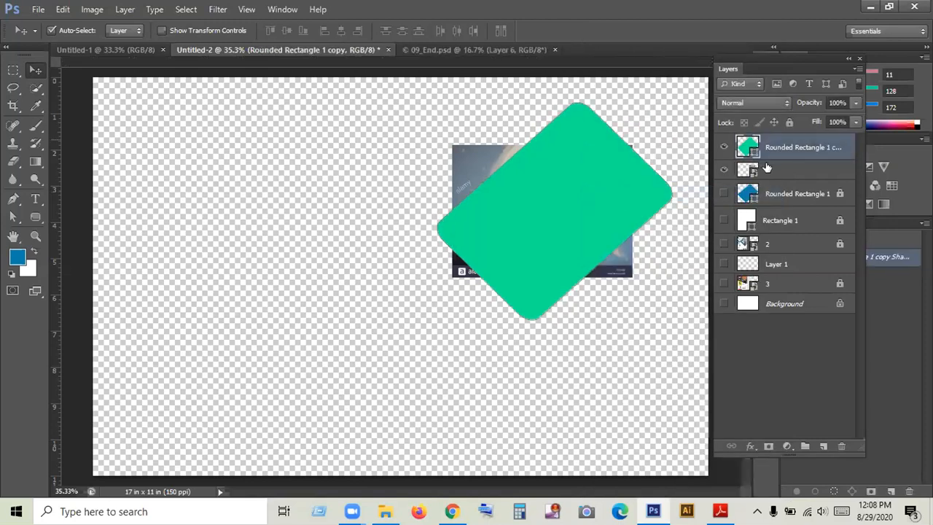
- Move the green rounded rectangle copy beneath the photo, clip the photo to it and show all the hidden layers
drag(792, 151, 777, 179)
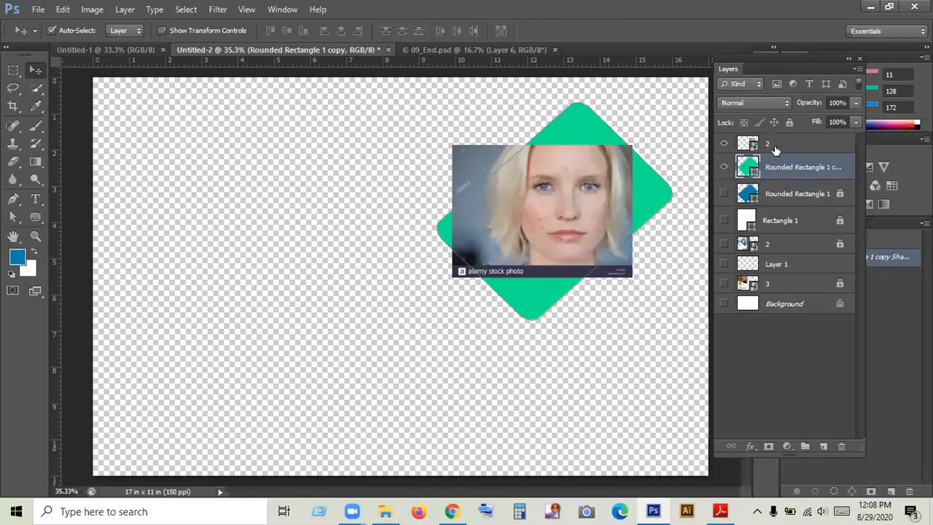
drag(777, 145, 775, 151)
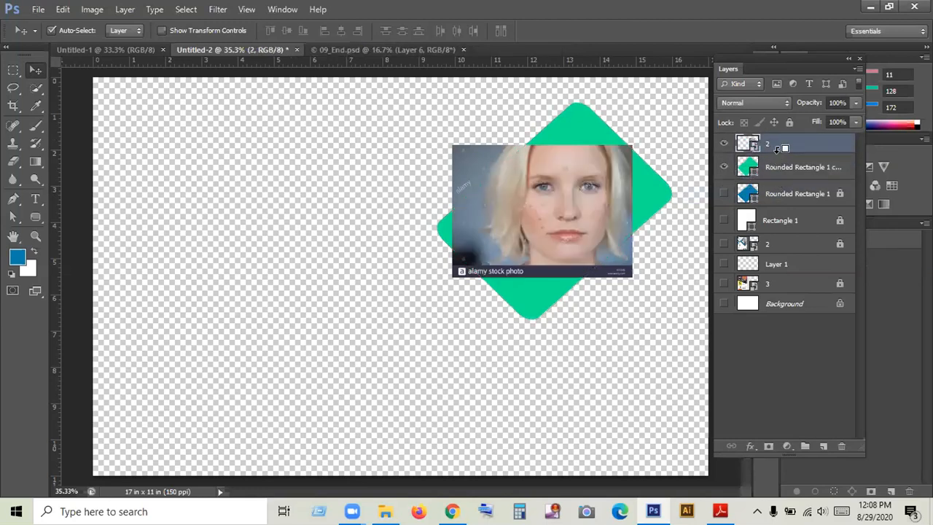
alt+click(777, 156)
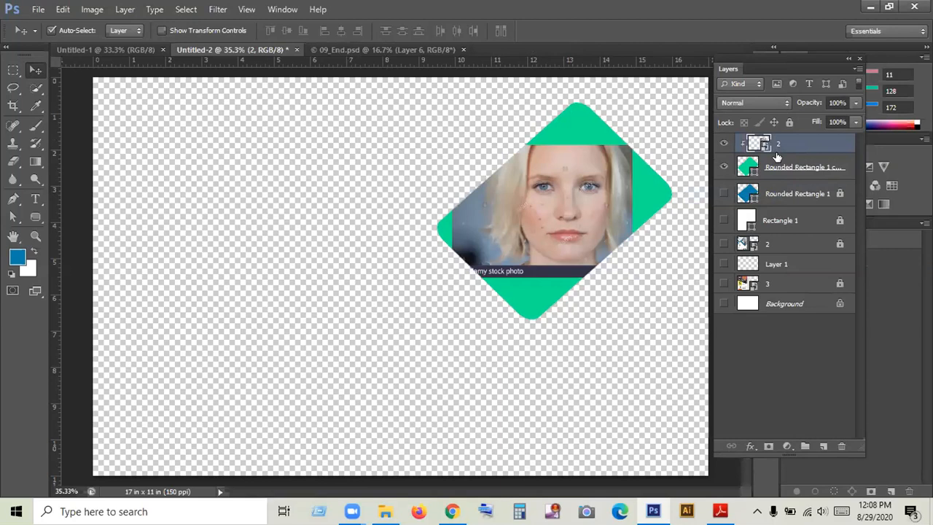
drag(724, 193, 720, 313)
click(641, 338)
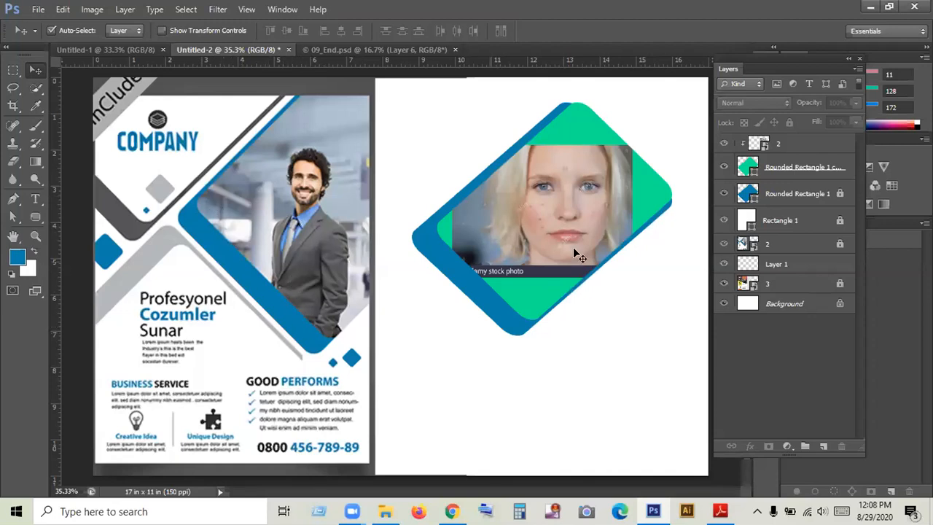
- Reposition and enlarge the clipped photo until it fills the whole green rounded rectangle
drag(551, 233, 534, 248)
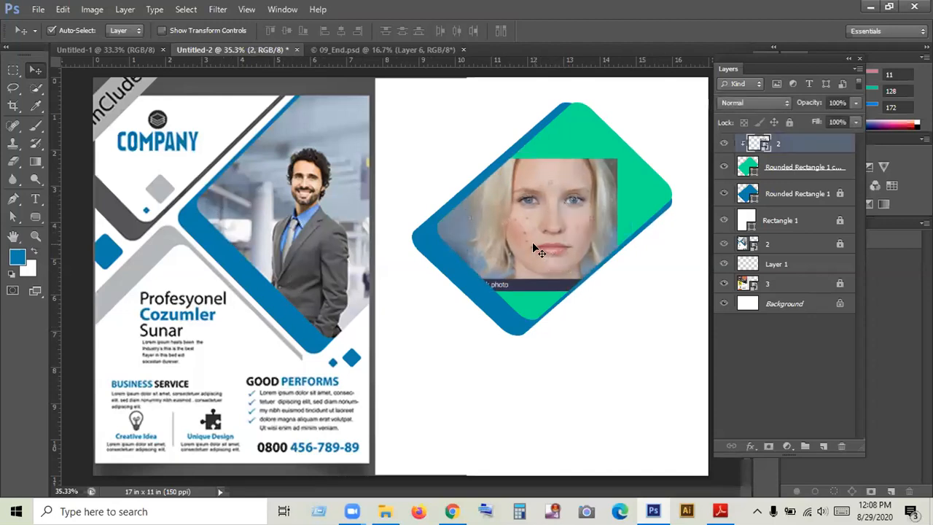
key(ctrl+t)
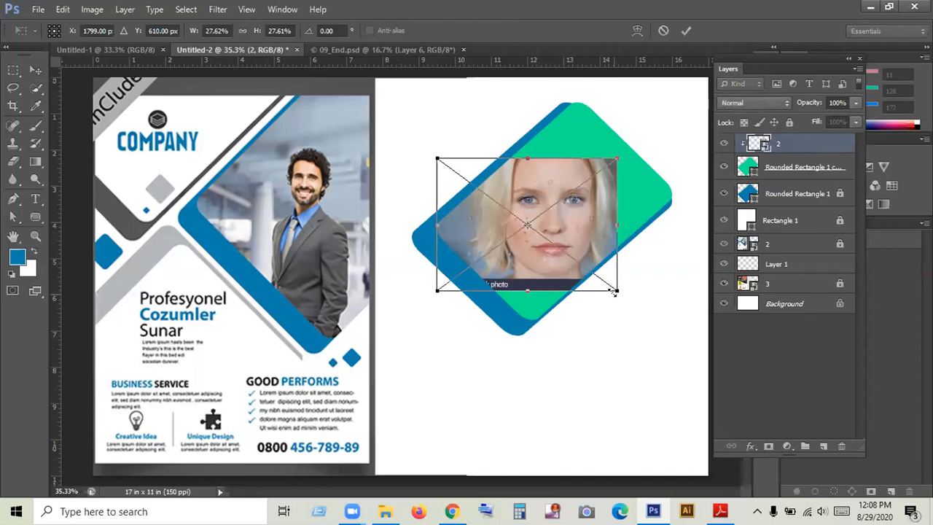
drag(616, 289, 673, 378)
click(686, 31)
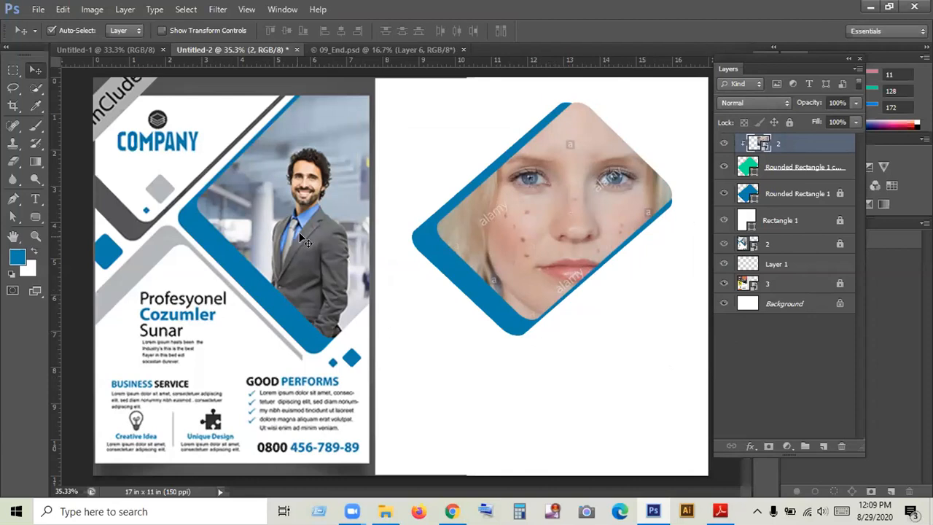
- View the 09_End.psd poster document and return to the Untitled-2 flyer document
drag(566, 376, 414, 208)
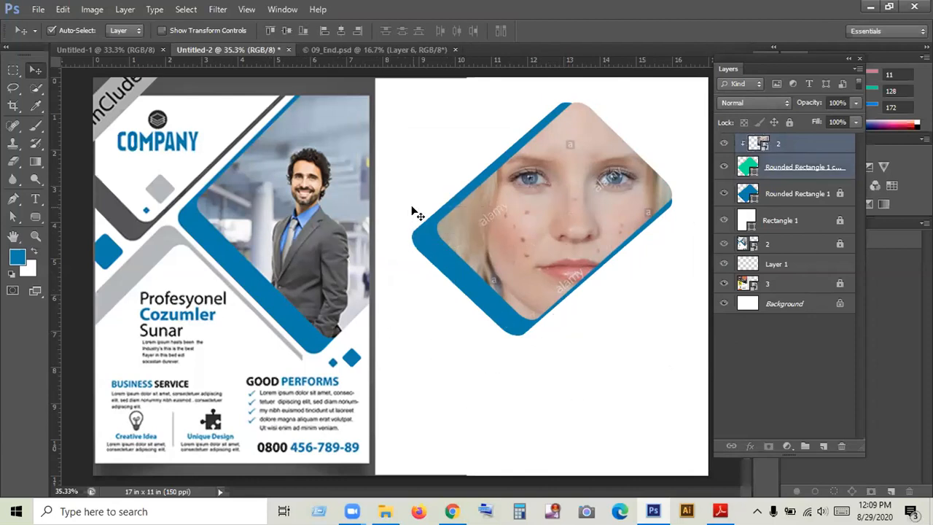
click(342, 49)
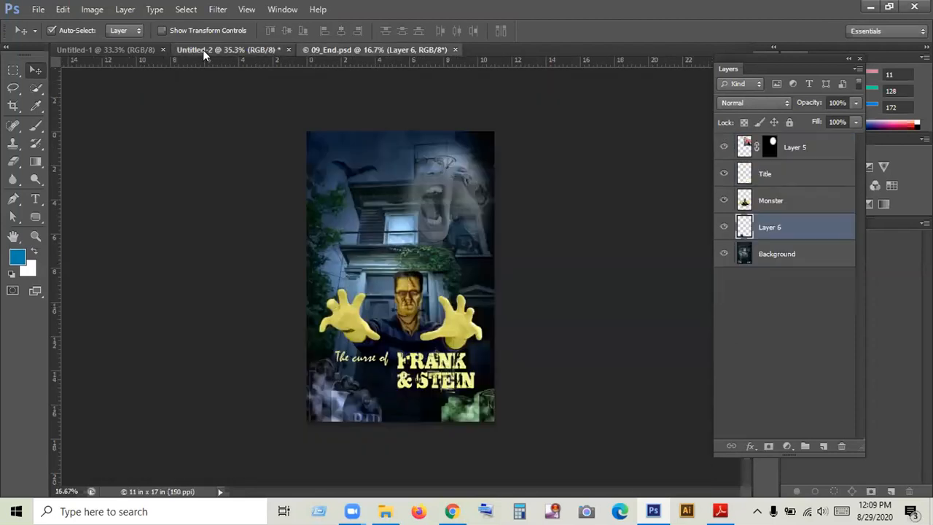
click(203, 49)
- Hide all layers above layer 3 to expose the corporate flyer reference, and enlarge its orange CCO Brand panel
drag(723, 149, 722, 263)
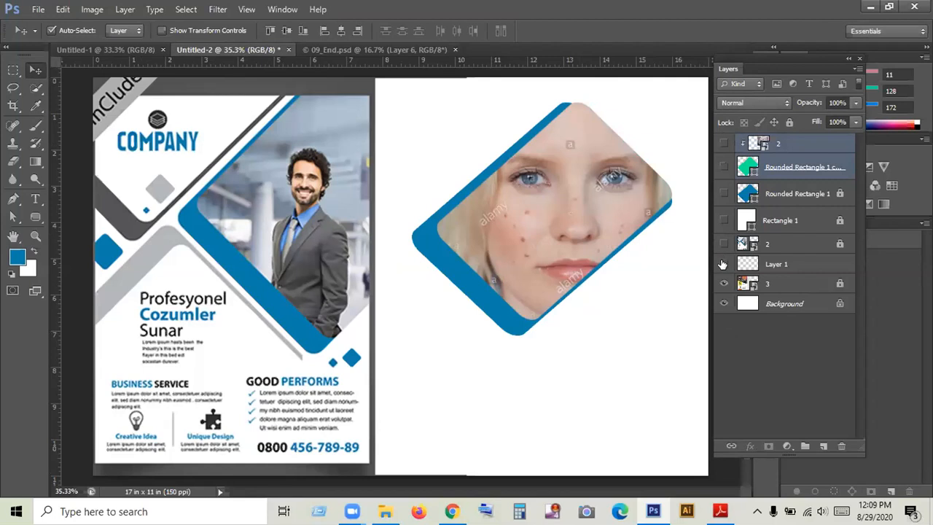
click(722, 263)
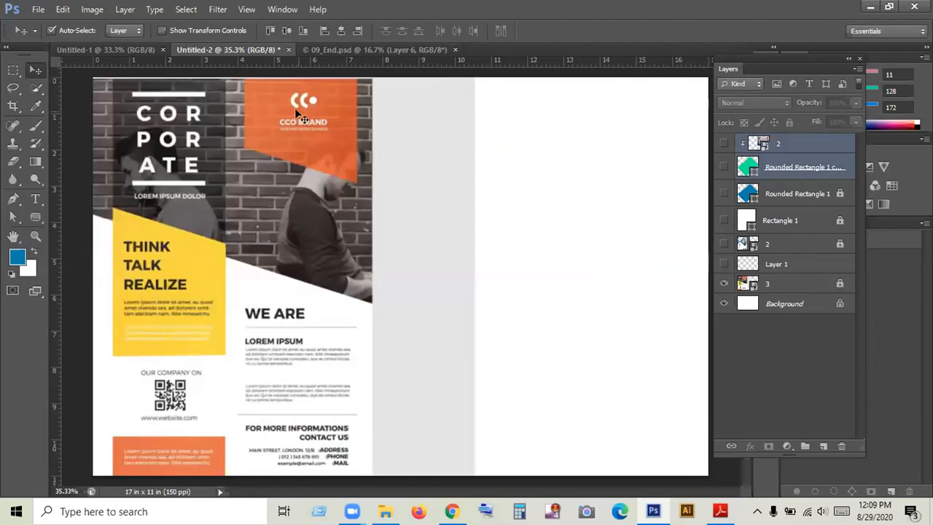
click(36, 236)
drag(260, 82, 427, 225)
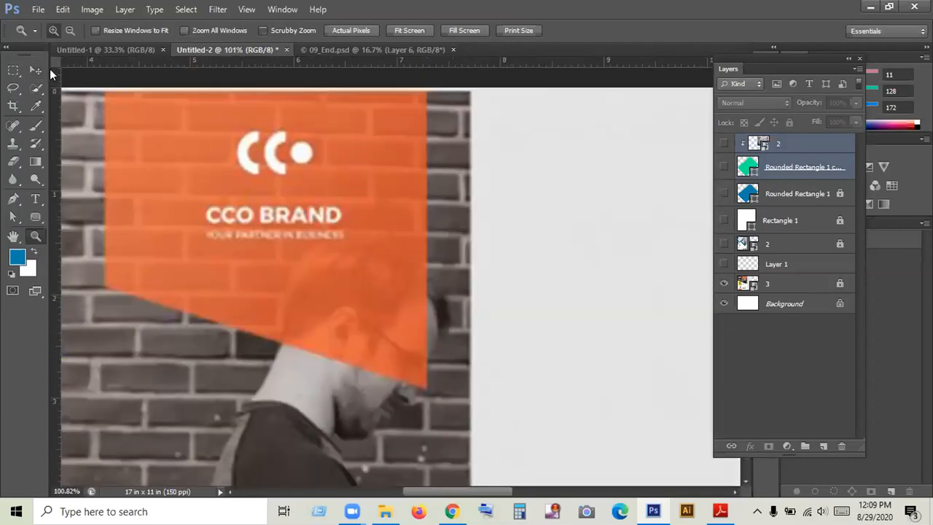
click(35, 70)
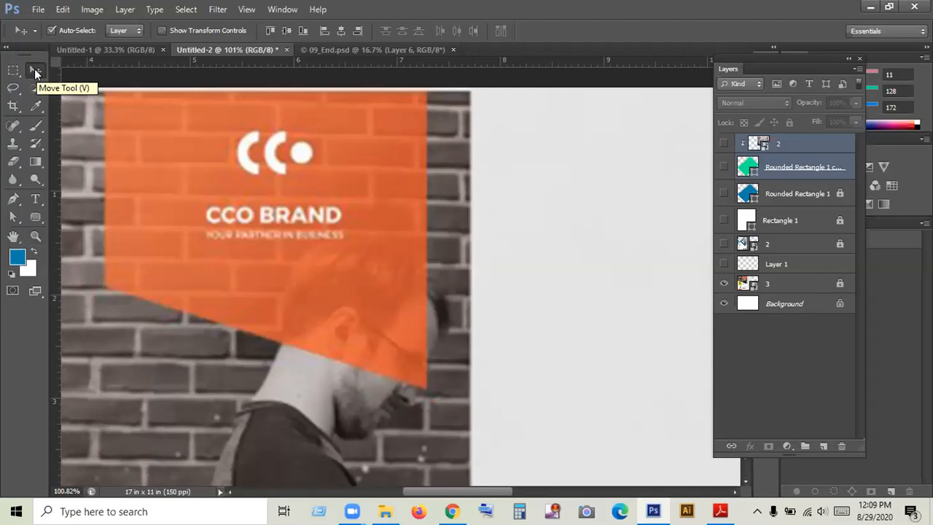
- Activate the Ellipse tool, sample the reference's light grey background as the foreground colour, and add a new empty layer
click(35, 217)
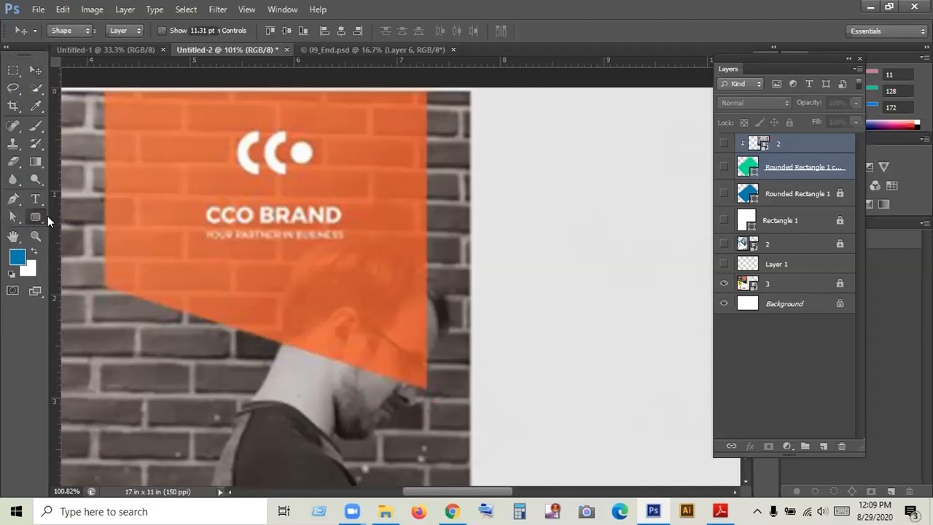
click(102, 241)
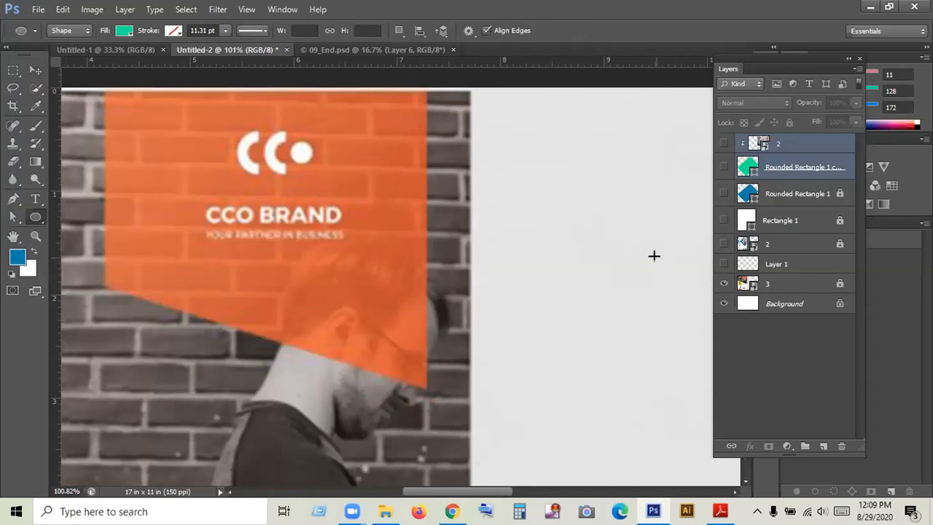
key(i)
click(562, 192)
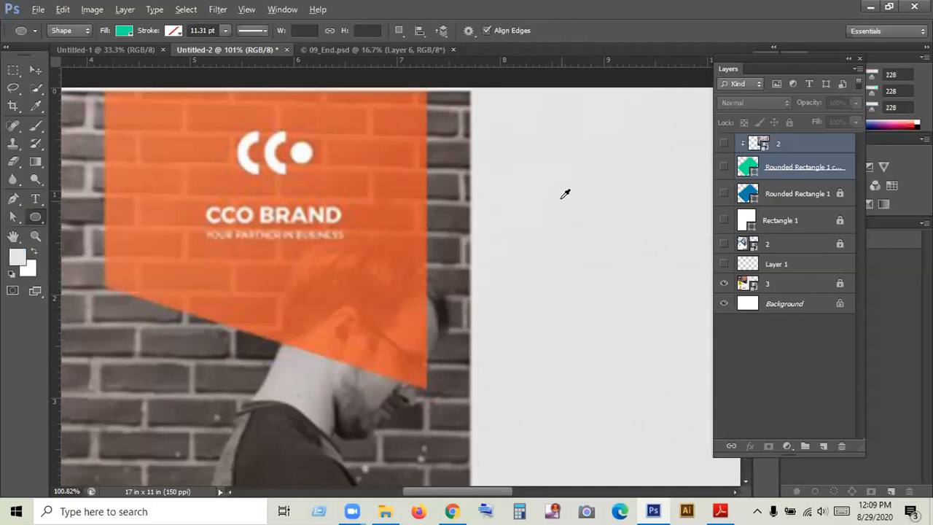
click(822, 446)
click(583, 231)
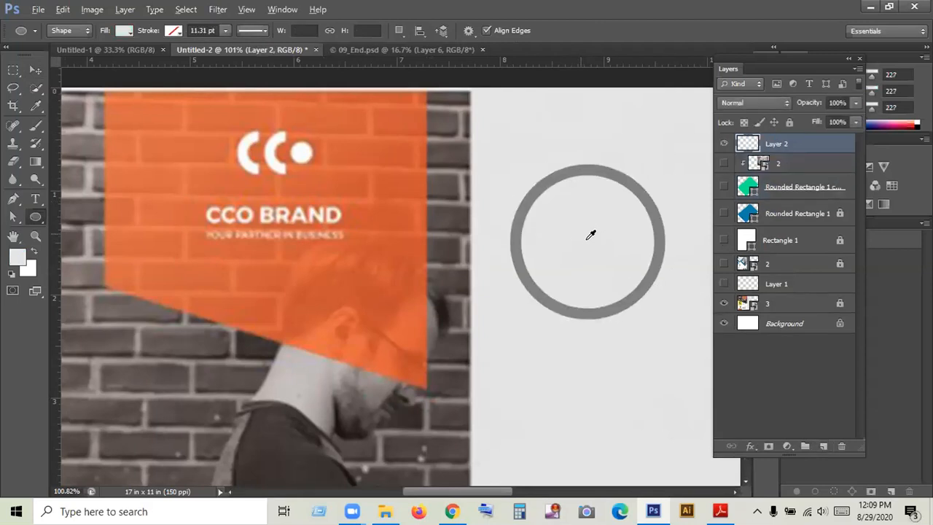
drag(581, 226, 591, 240)
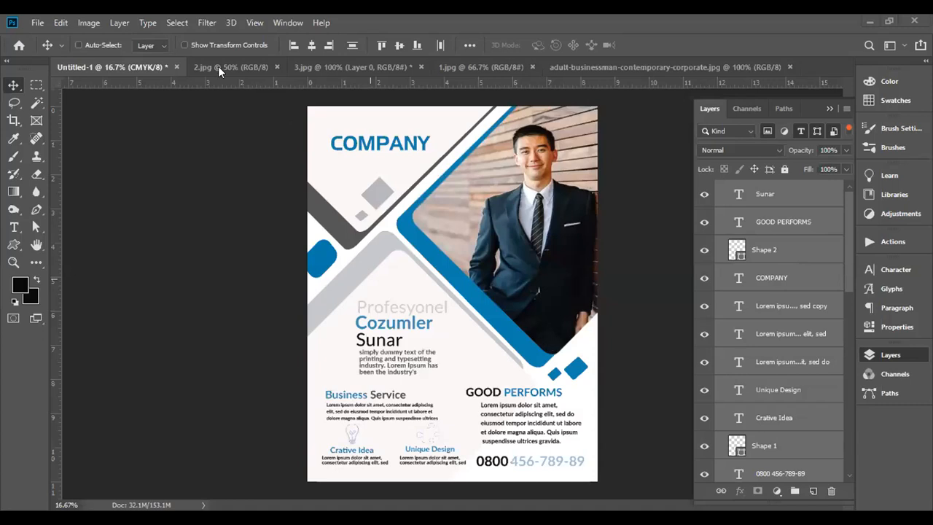
- Compare the finished flyer in Untitled-1 with the reference image 2.jpg
key(ctrl+Tab)
click(137, 67)
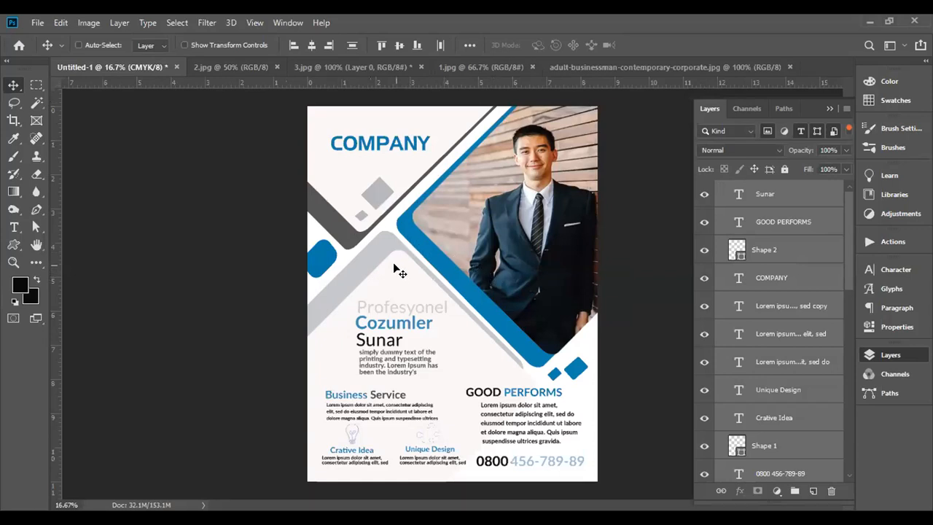
click(226, 69)
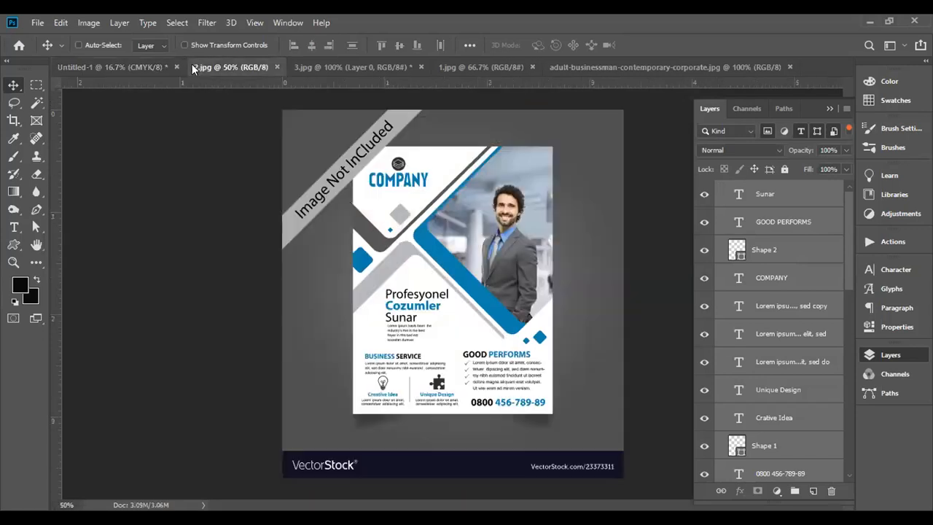
click(123, 69)
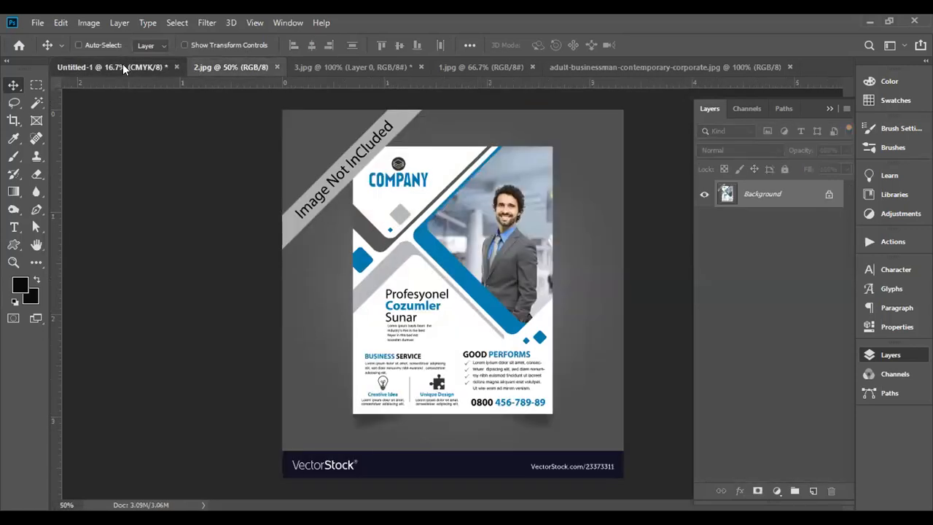
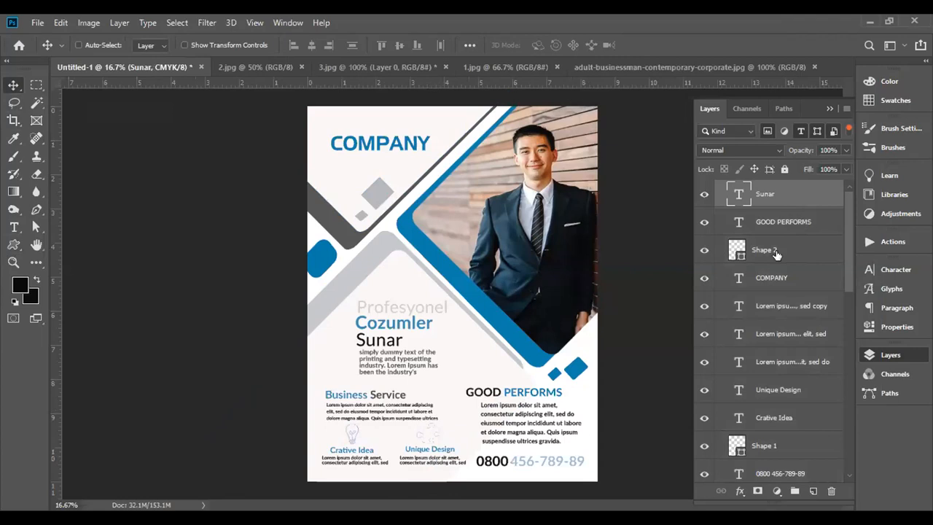
click(776, 253)
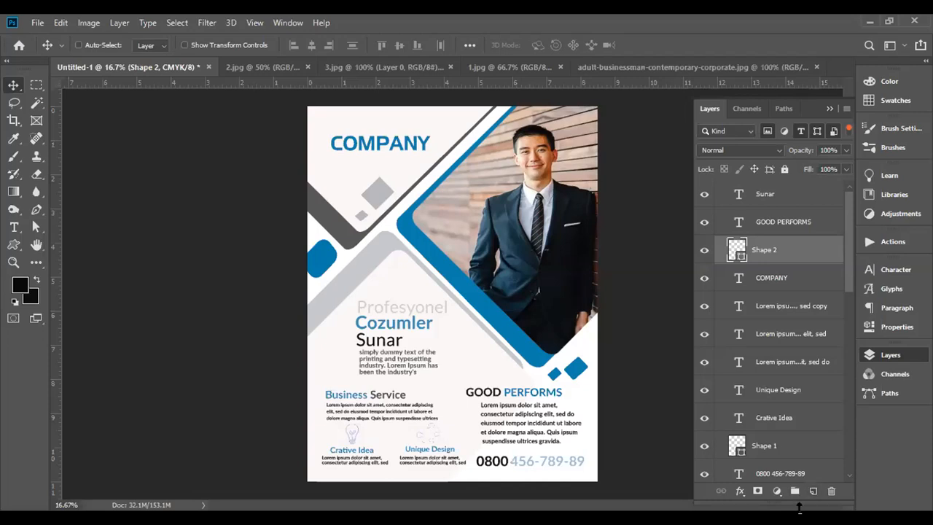
click(762, 195)
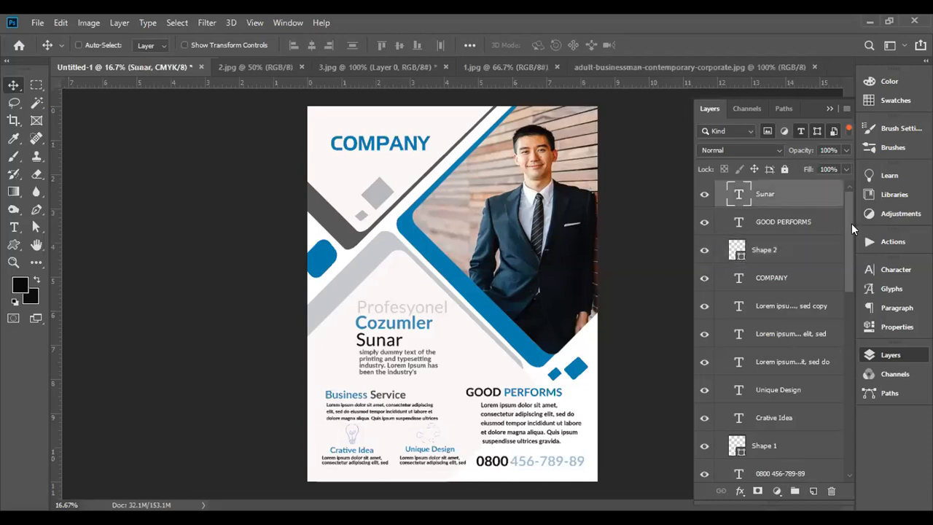
ctrl+click(781, 228)
ctrl+click(778, 251)
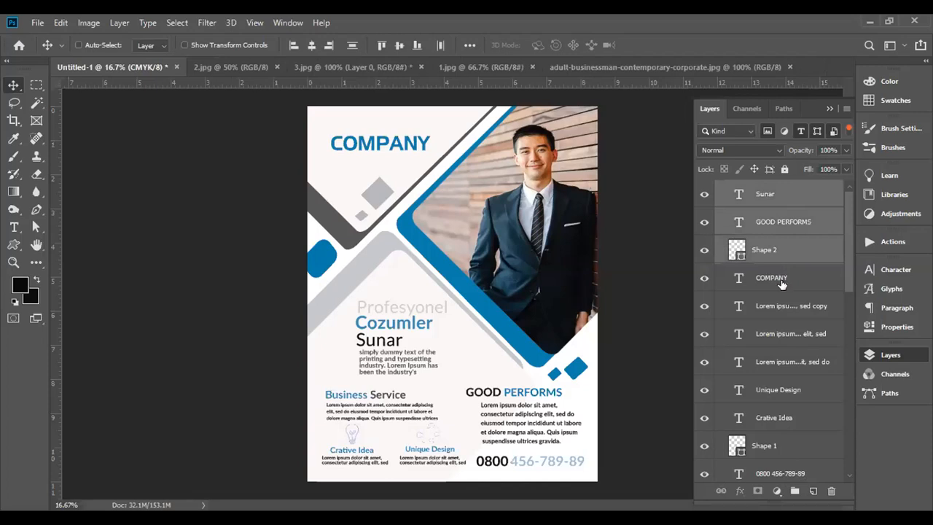
ctrl+click(783, 288)
ctrl+click(785, 317)
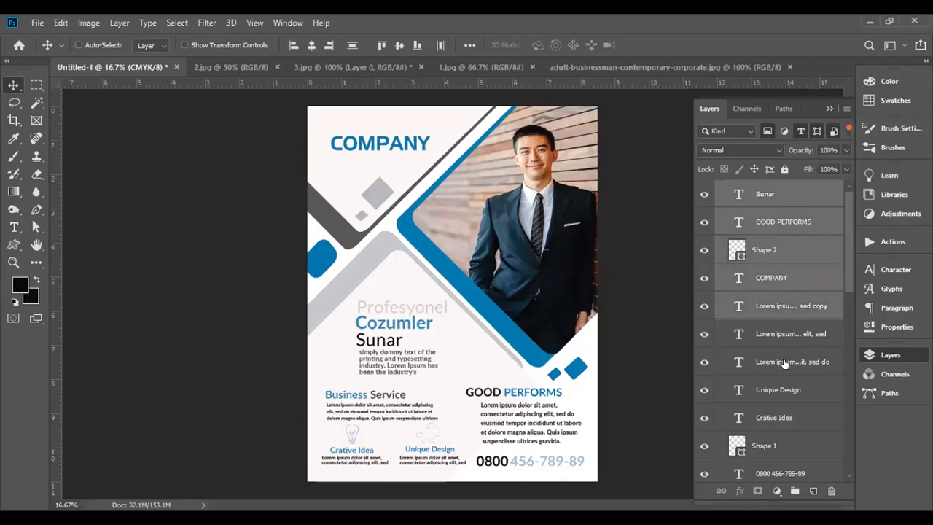
ctrl+click(785, 342)
ctrl+click(780, 372)
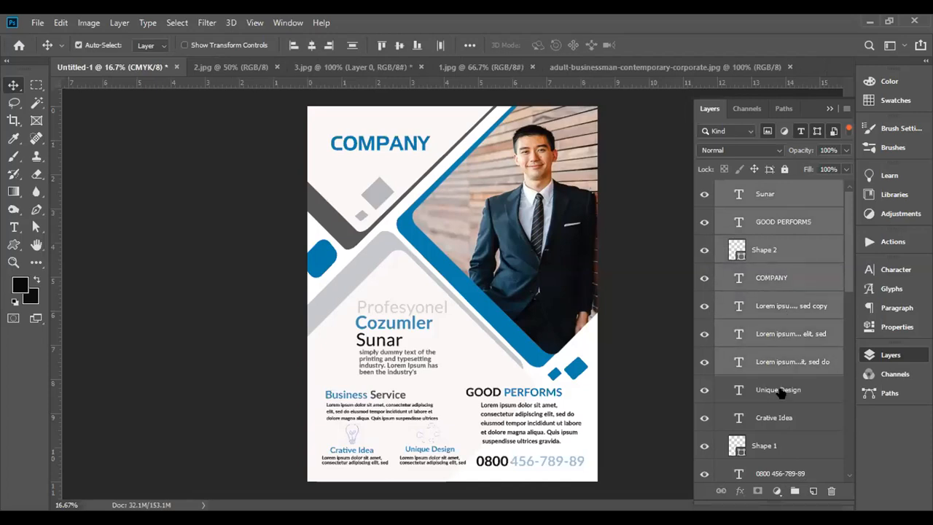
click(781, 252)
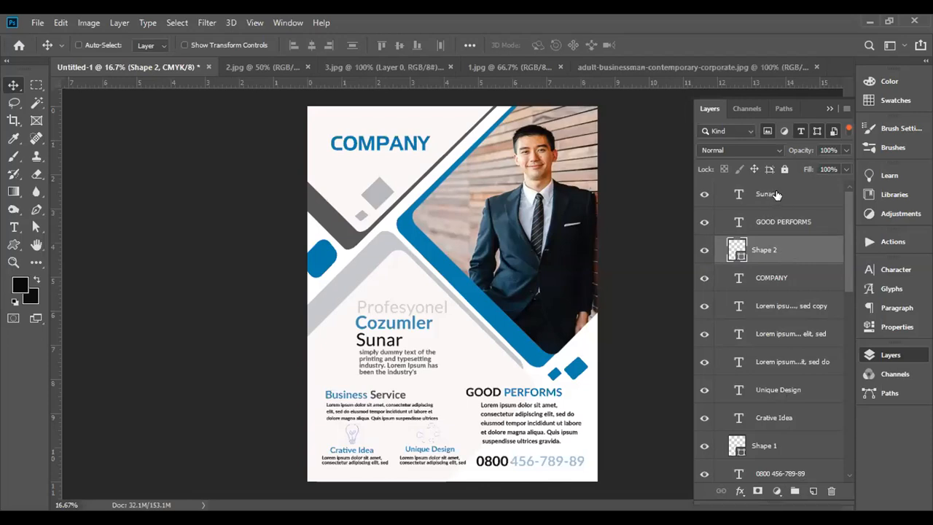
- Group all the flyer's text layers from Sunar down to Profesyonel, leaving out Shape 1, Shape 2 and the rounded rectangles
click(768, 194)
ctrl+click(787, 226)
ctrl+click(785, 277)
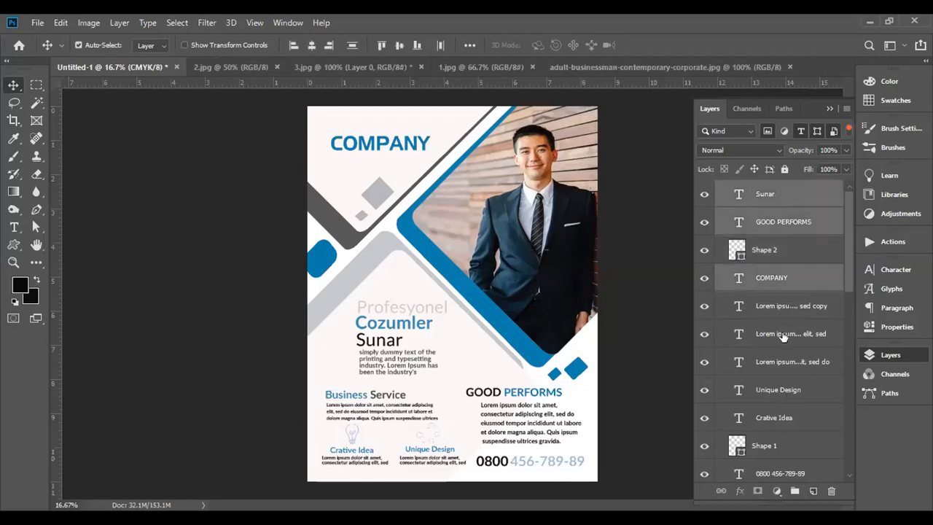
ctrl+click(787, 306)
ctrl+click(779, 337)
ctrl+click(777, 363)
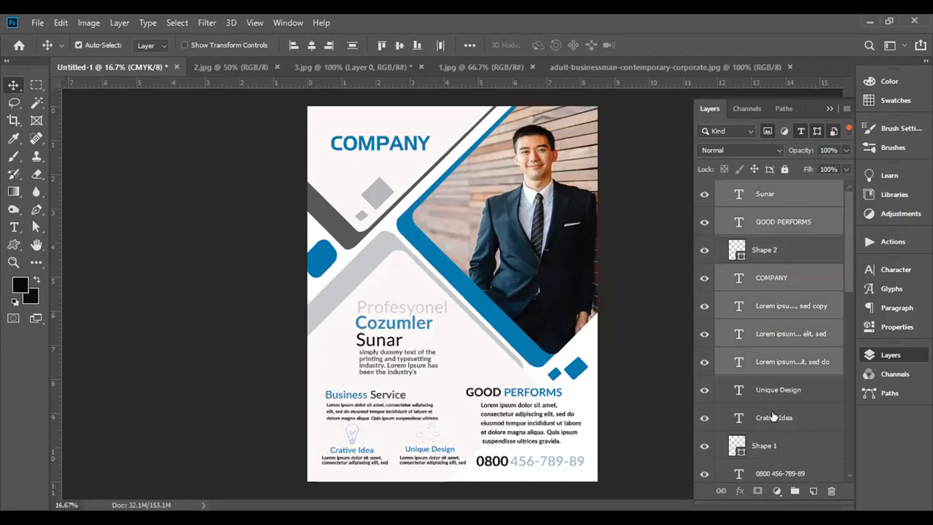
ctrl+click(774, 391)
ctrl+click(783, 419)
ctrl+click(784, 474)
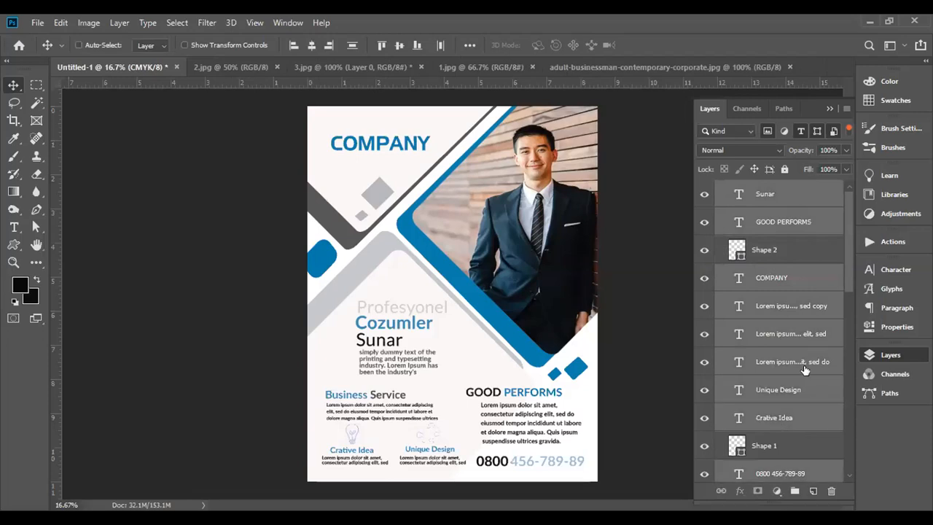
scroll(804, 370, down, 2)
scroll(804, 370, down, 2)
ctrl+click(787, 390)
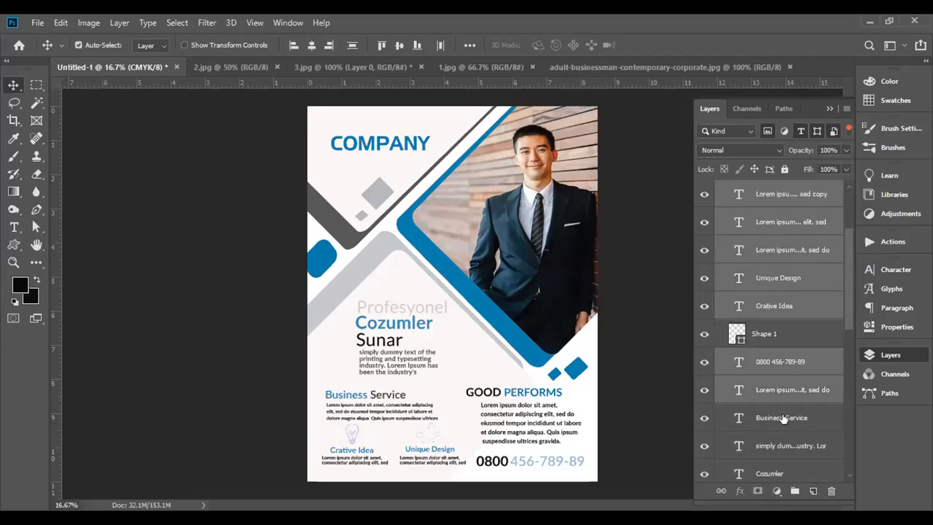
ctrl+click(786, 417)
scroll(795, 391, down, 4)
ctrl+click(782, 361)
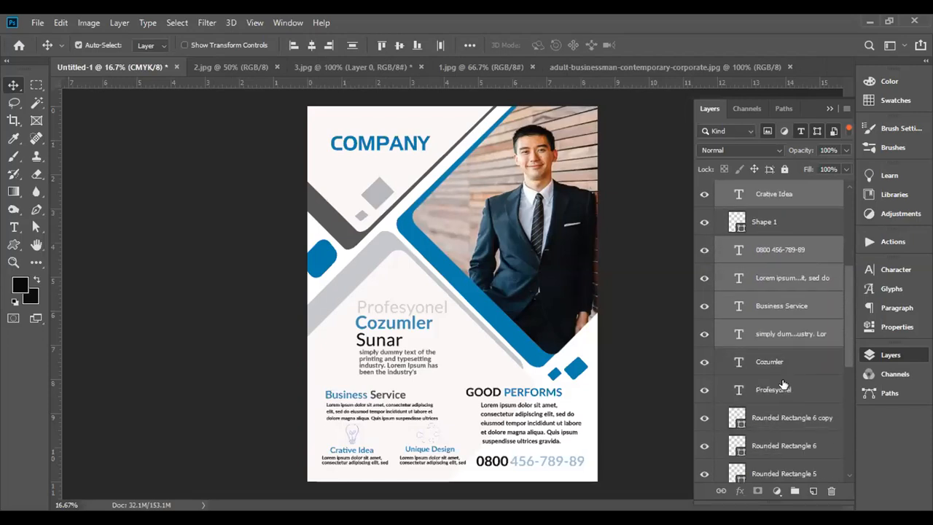
ctrl+click(781, 391)
scroll(781, 391, down, 2)
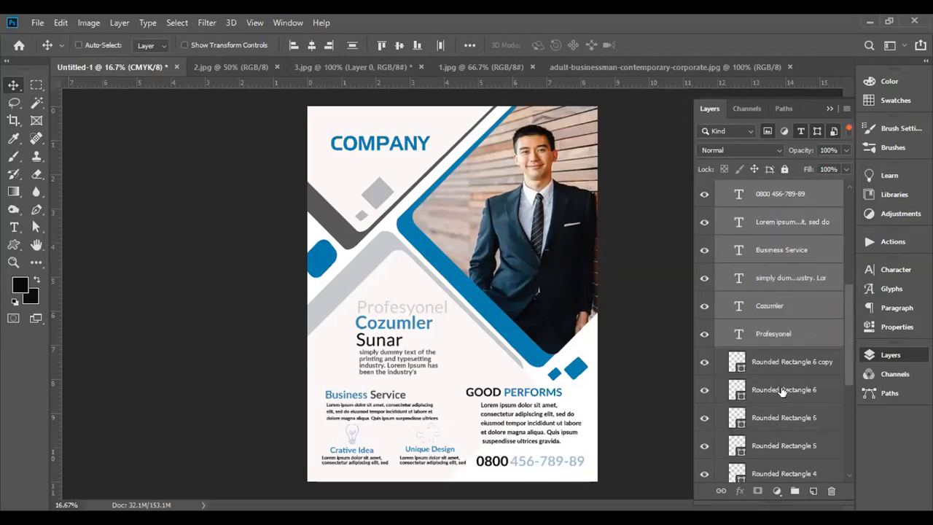
scroll(774, 387, up, 4)
scroll(781, 386, up, 1)
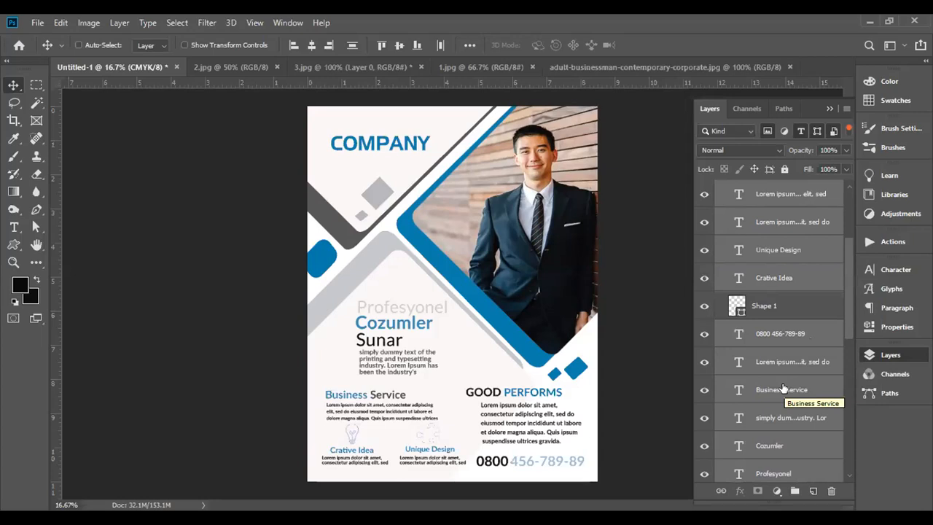
key(ctrl)
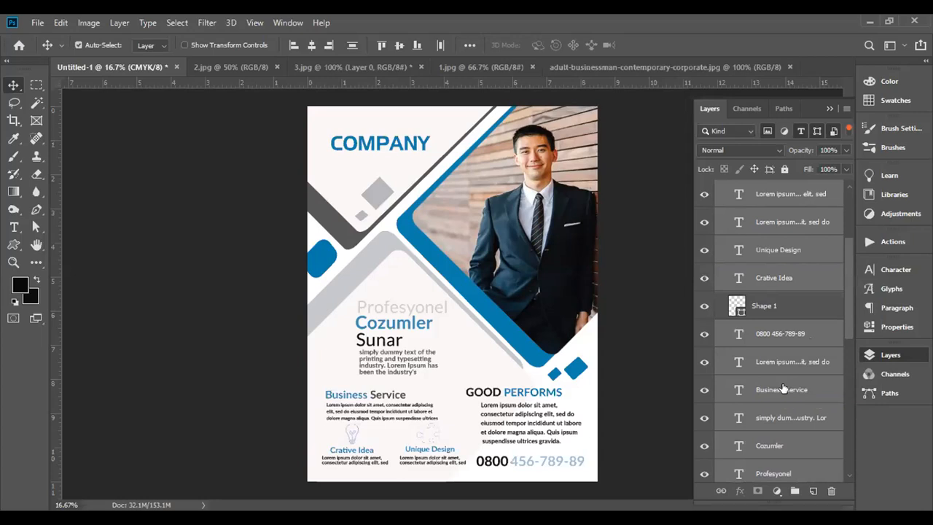
key(ctrl+g)
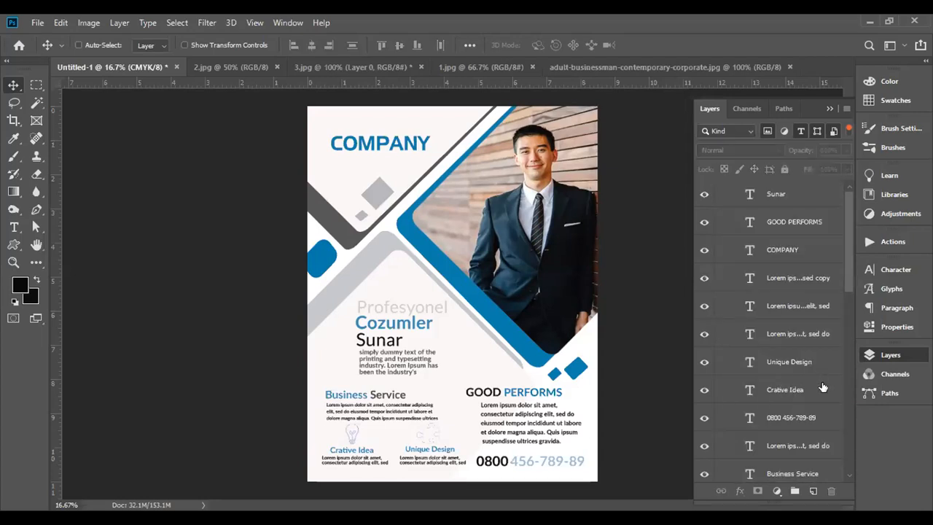
- Group the text layers from Sunar through Profesyonel once more, nesting them one level deeper in the layer stack
drag(846, 284, 848, 245)
drag(847, 238, 847, 265)
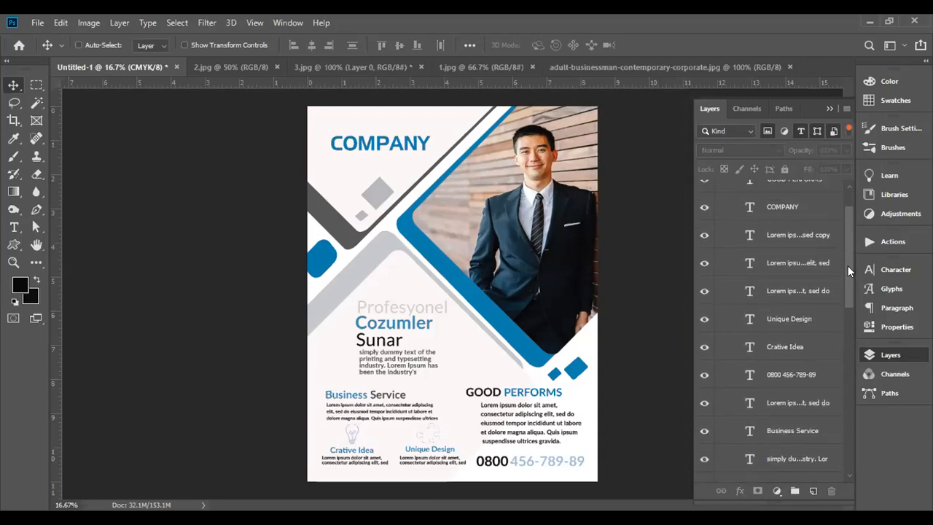
scroll(848, 266, down, 2)
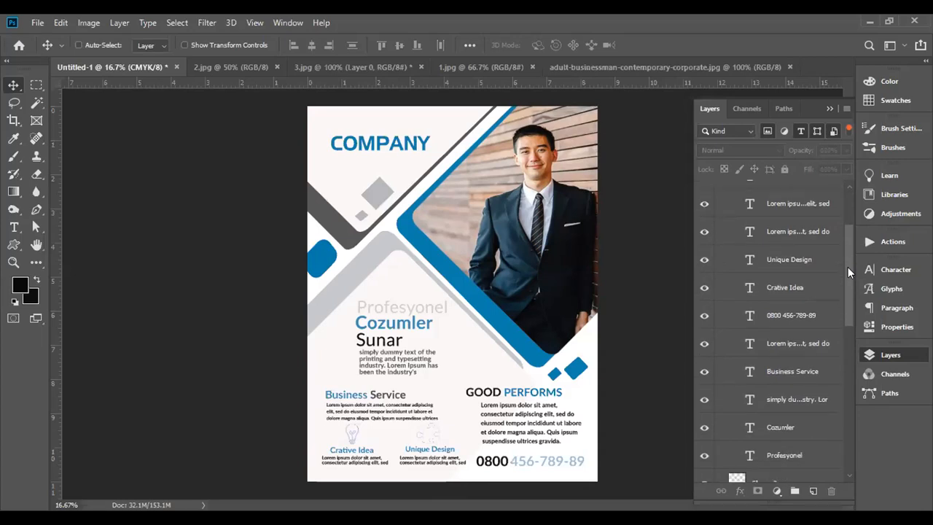
scroll(847, 266, down, 4)
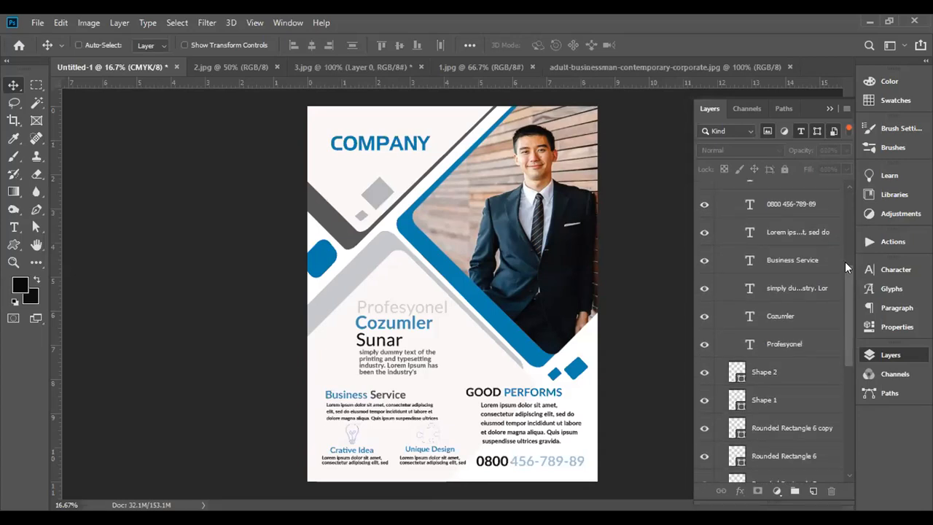
scroll(845, 265, down, 3)
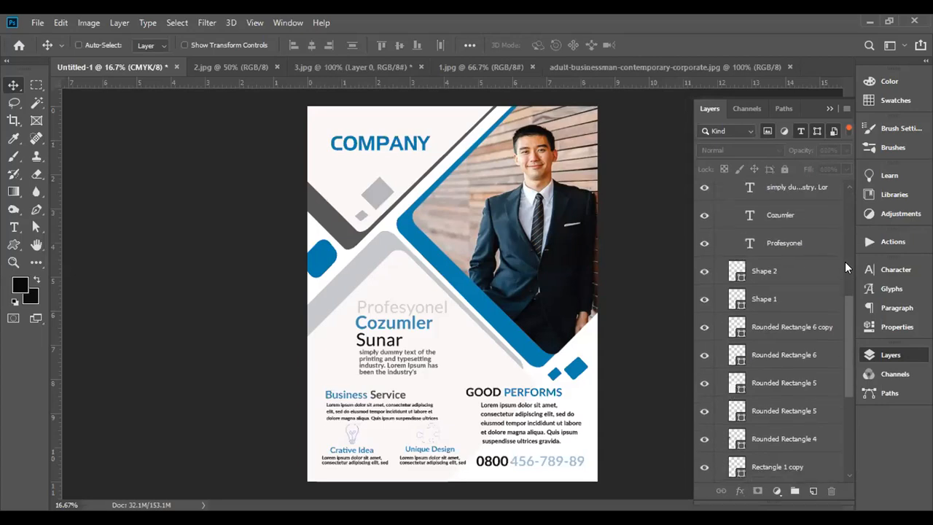
scroll(844, 261, up, 10)
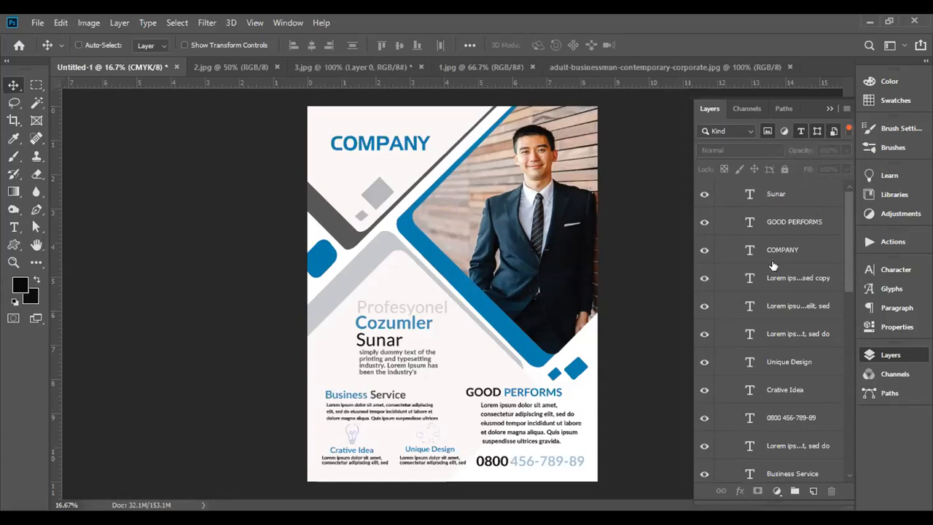
click(787, 194)
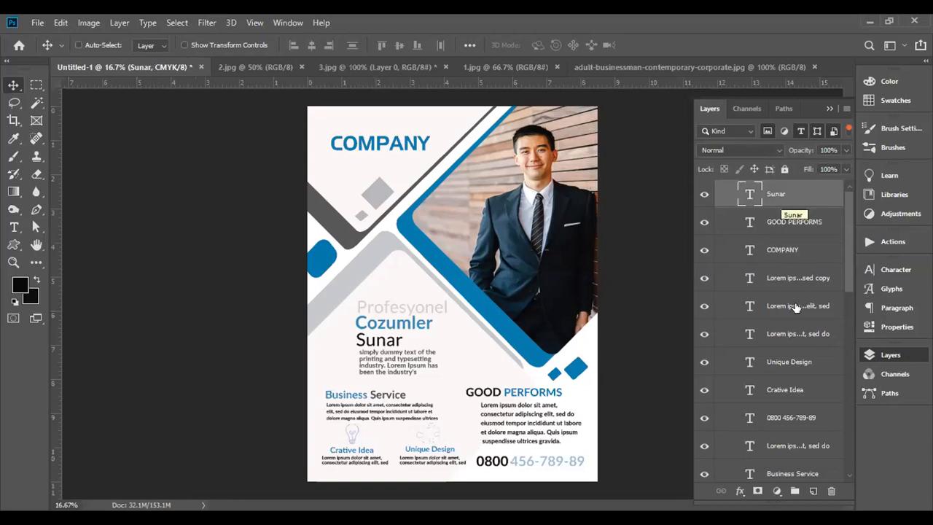
scroll(794, 321, down, 3)
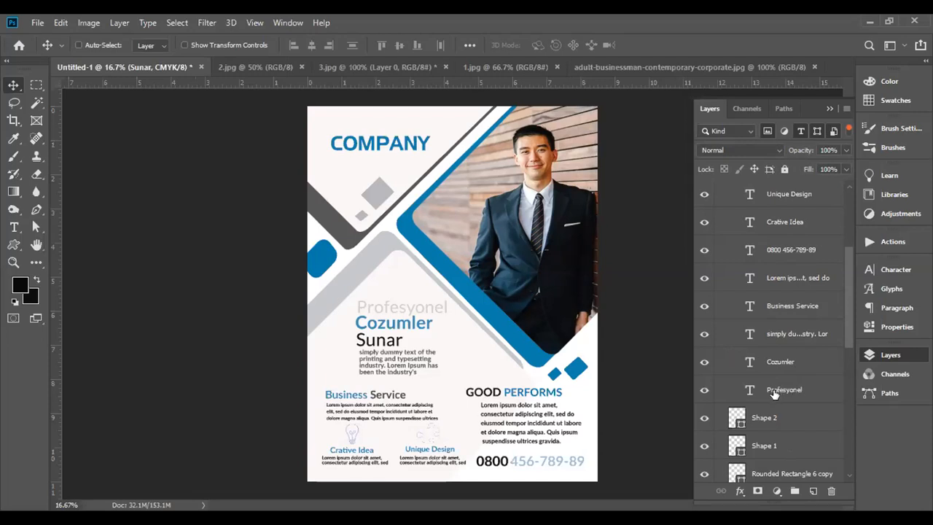
shift+click(775, 390)
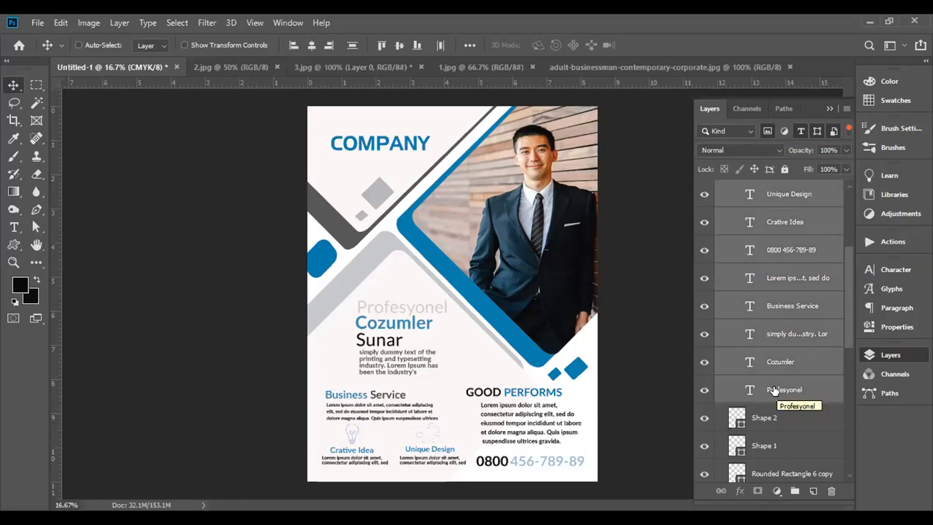
key(ctrl)
key(ctrl+g)
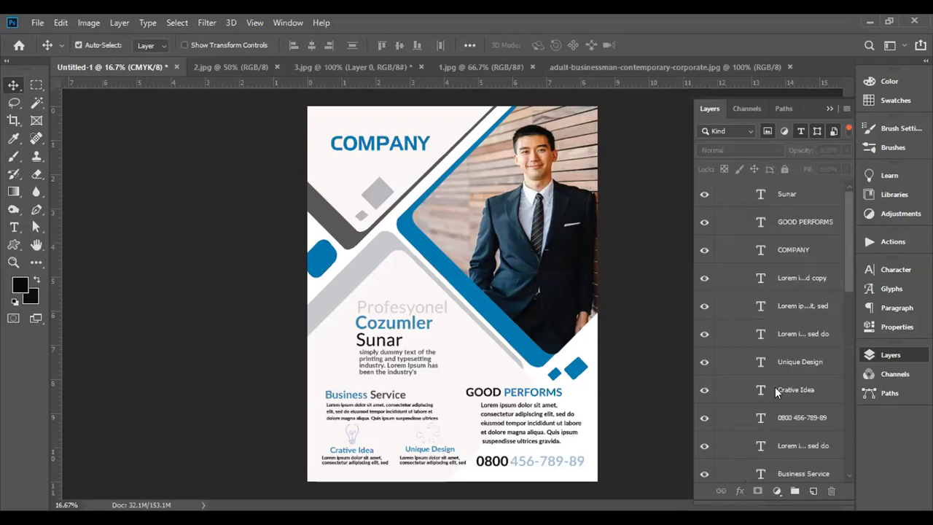
- Try to pick the icon above Unique Design directly on the flyer with the Move tool
scroll(775, 387, down, 5)
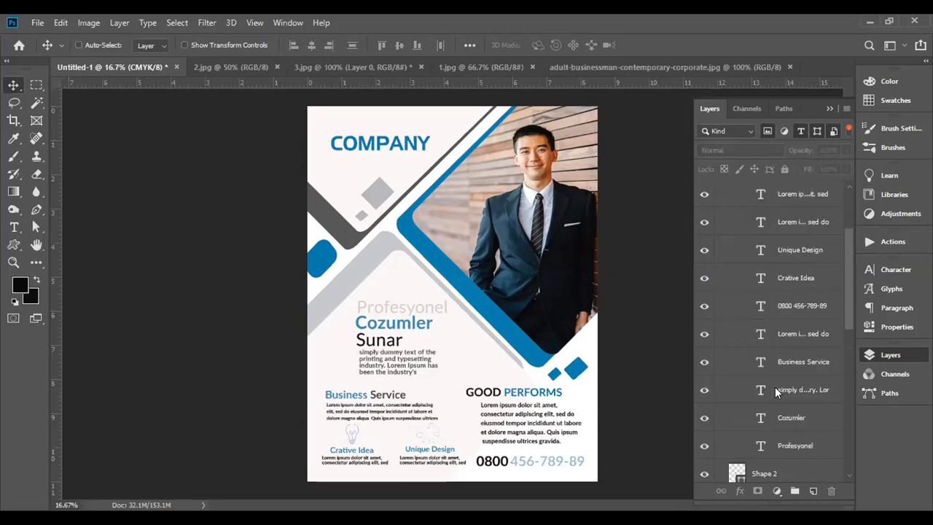
scroll(775, 386, up, 5)
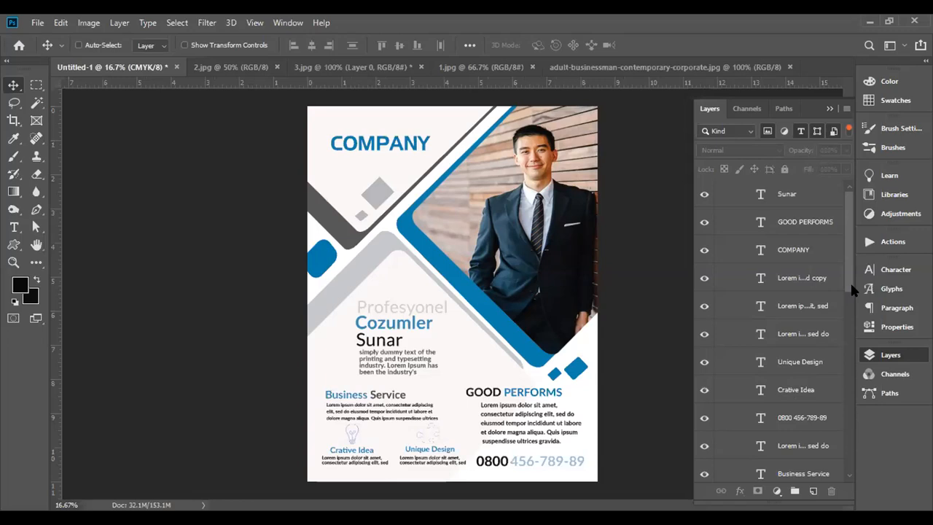
drag(849, 282, 848, 313)
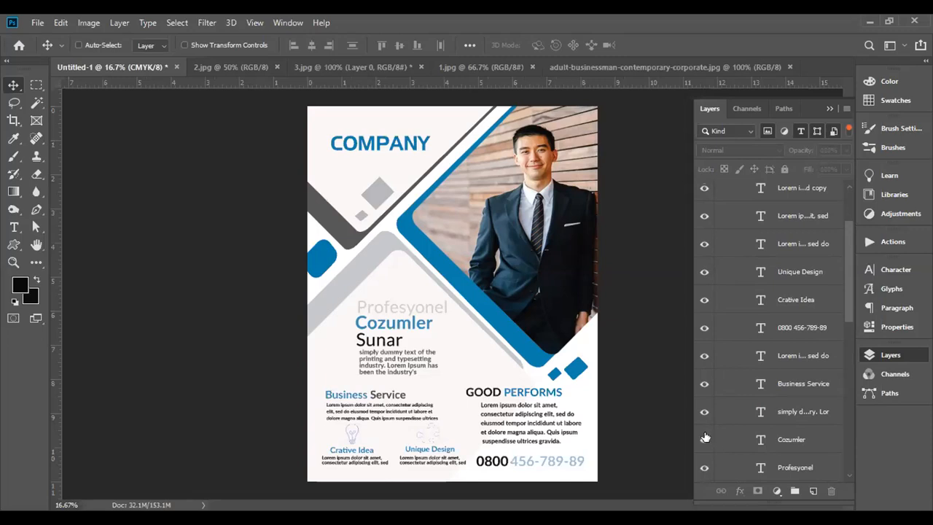
scroll(738, 420, down, 3)
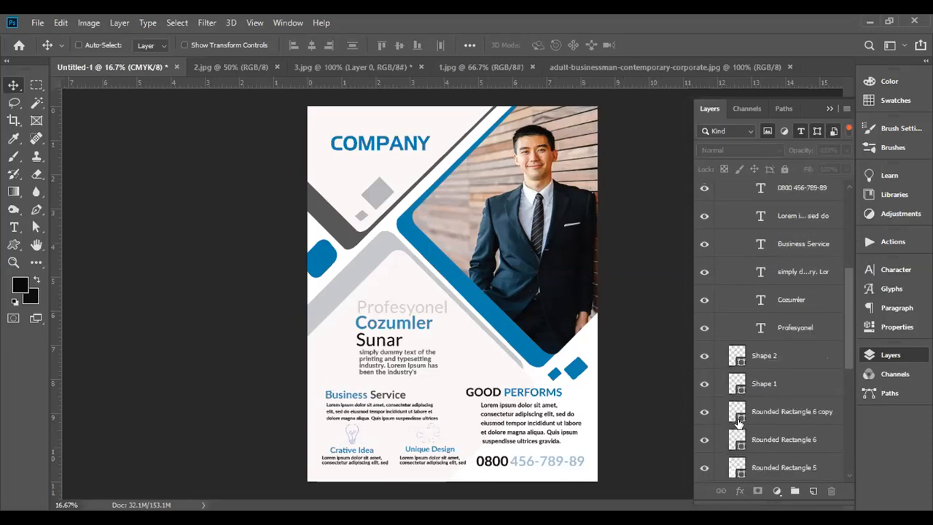
click(428, 434)
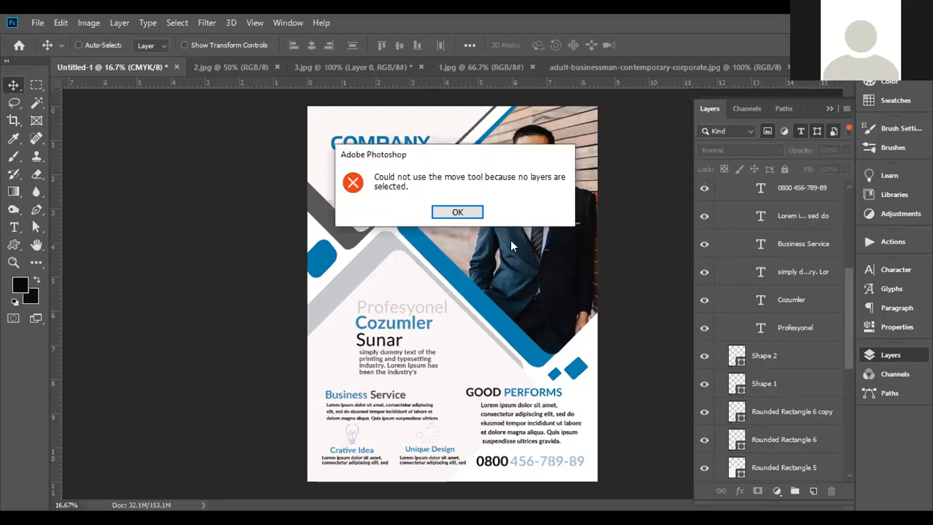
click(455, 211)
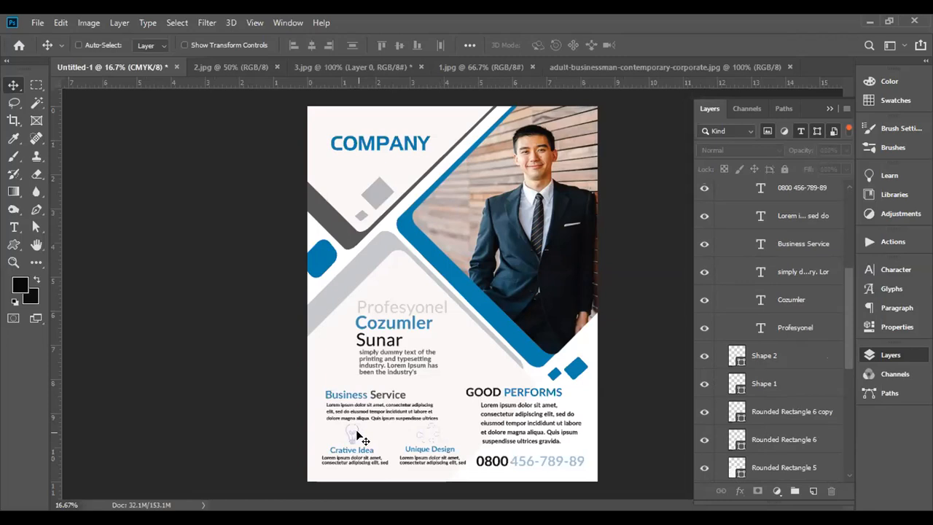
click(433, 431)
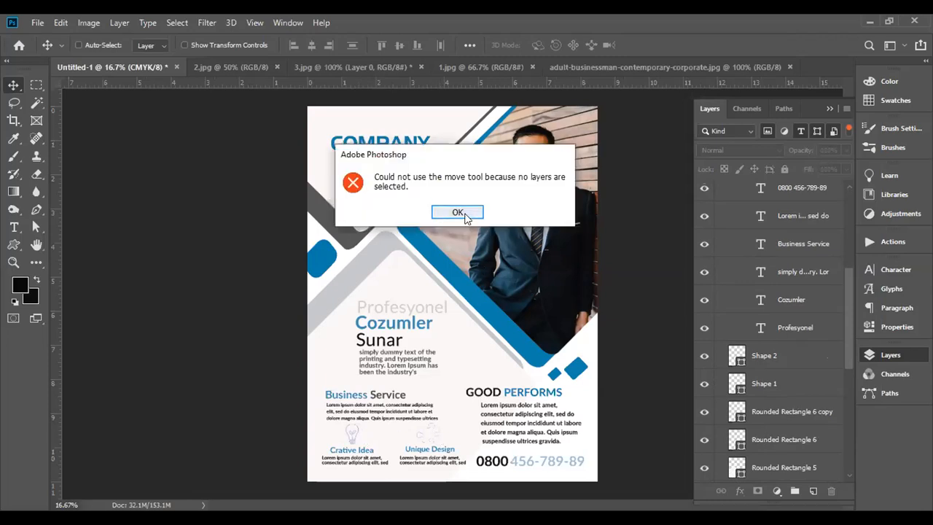
click(464, 217)
- Group the Shape 1 and Shape 2 layers, setting the new group's blend mode to Normal
ctrl+click(443, 449)
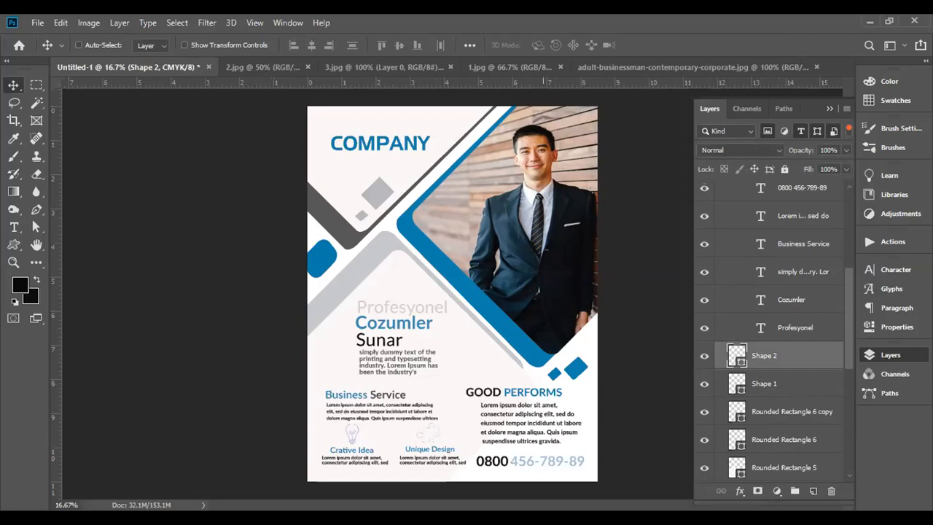
click(796, 386)
key(ctrl)
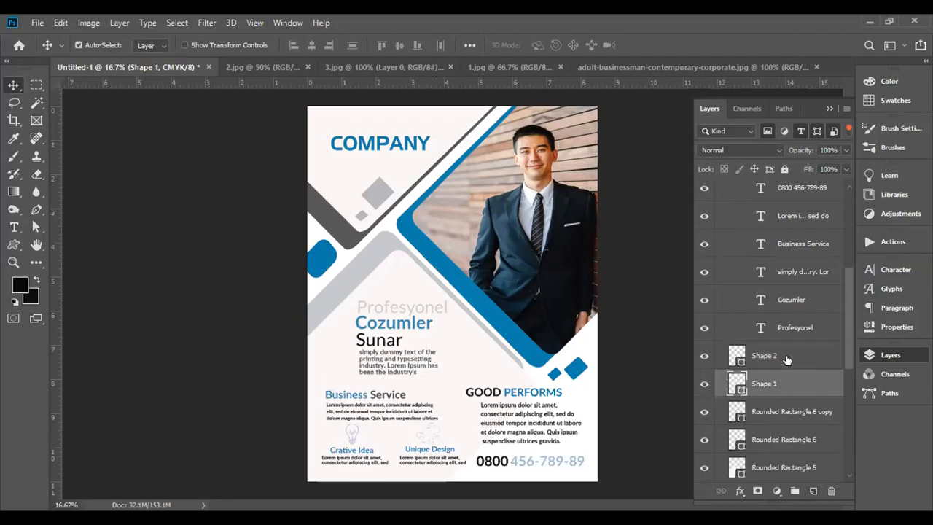
ctrl+click(787, 357)
right_click(785, 365)
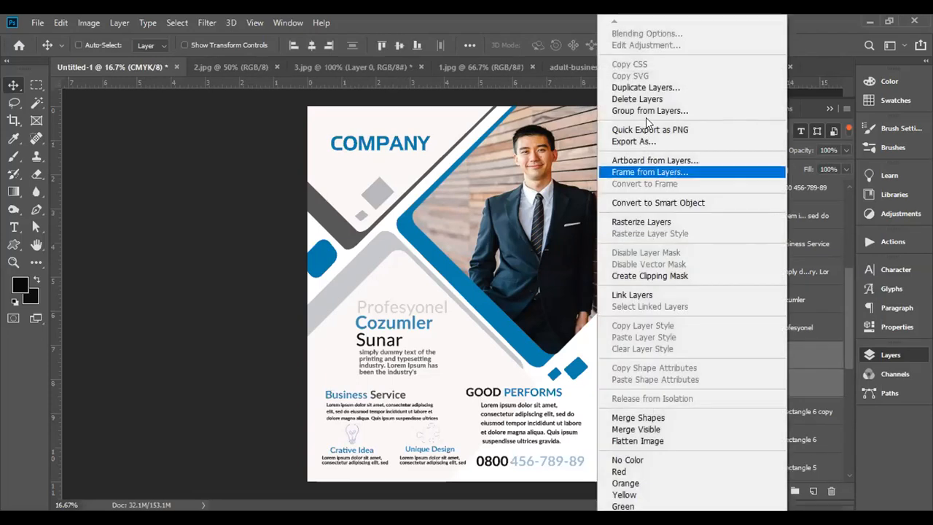
click(710, 110)
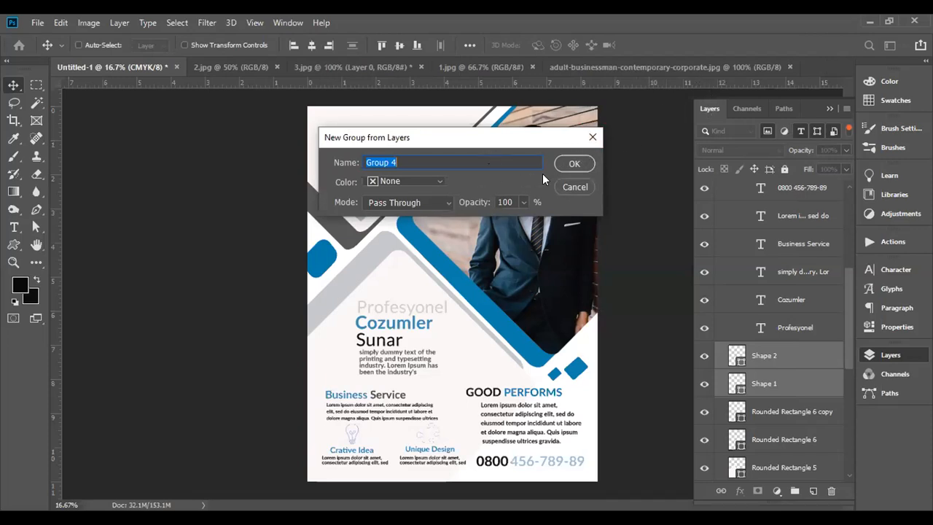
click(437, 202)
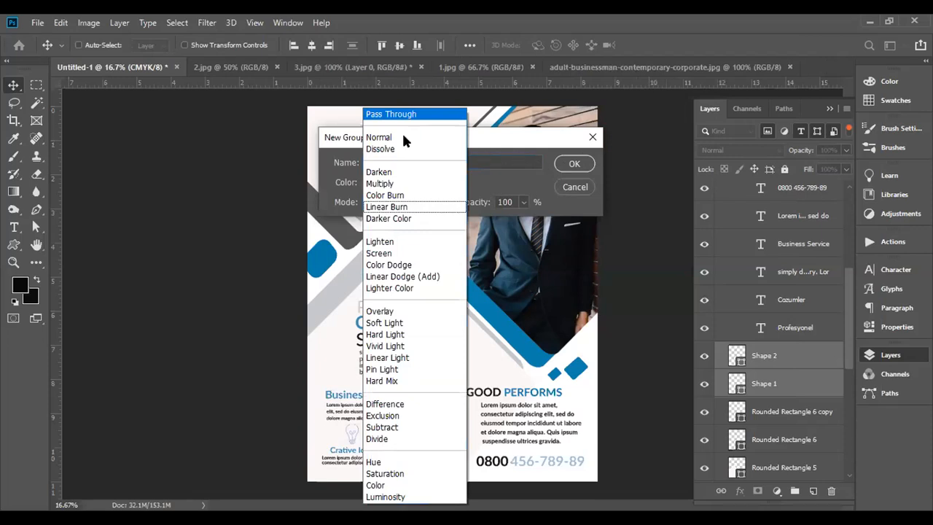
click(402, 138)
click(574, 164)
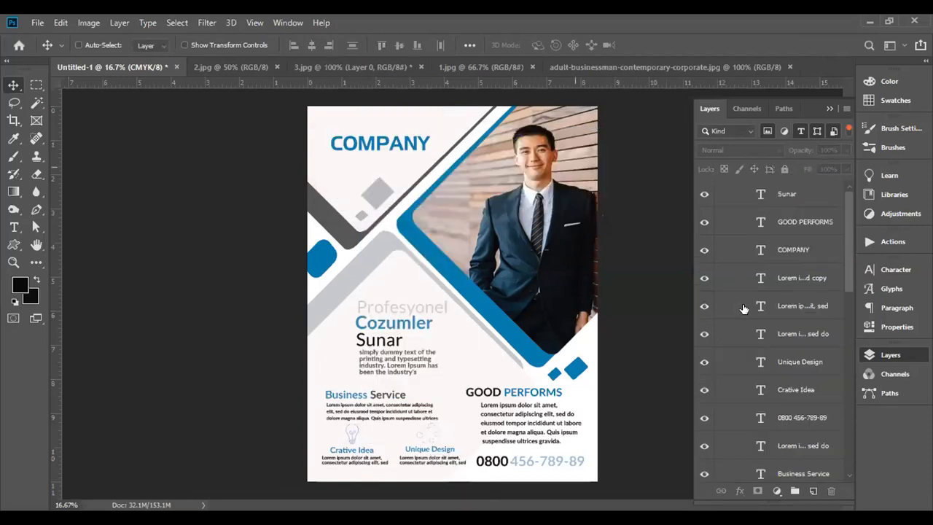
scroll(751, 324, down, 10)
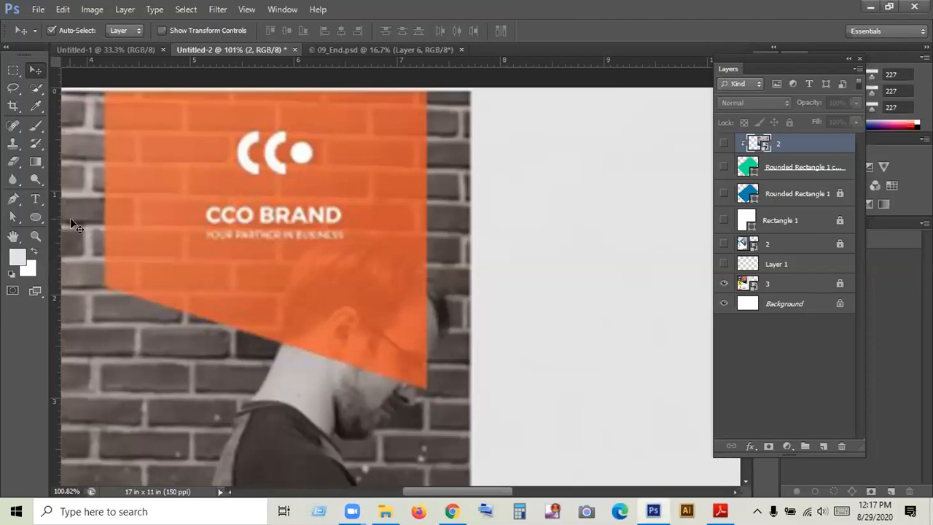
- Draw a red circle in the blank area beside the CCO BRAND flyer and centre a cyan copy scaled to 67.95% inside it
click(35, 217)
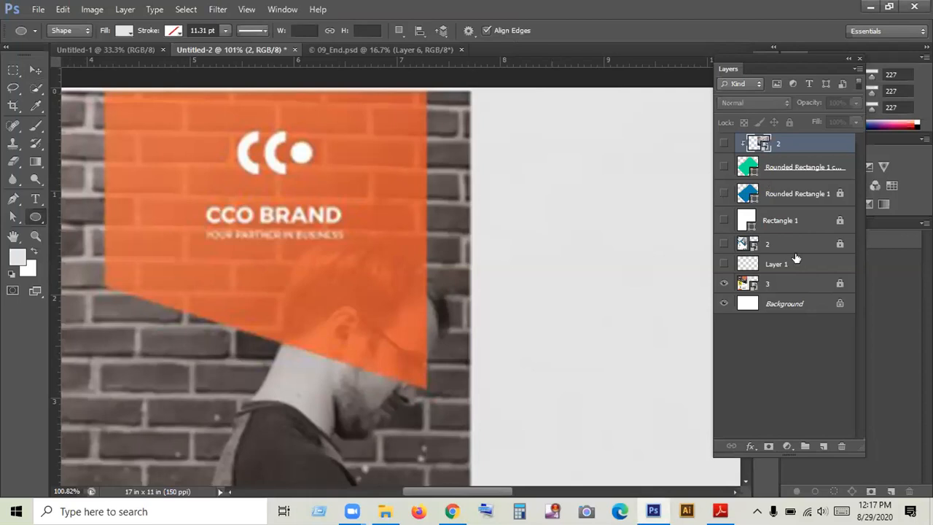
click(822, 446)
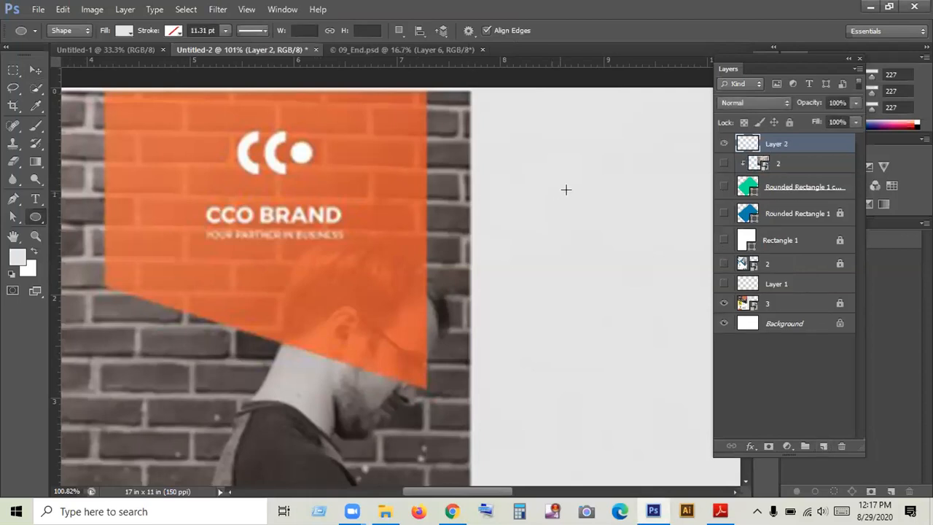
drag(570, 163, 596, 196)
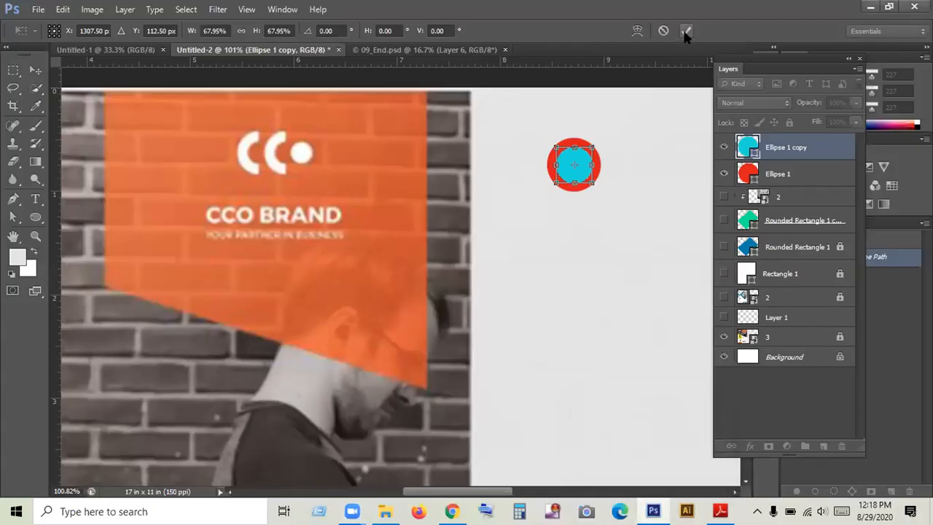
click(686, 32)
click(611, 256)
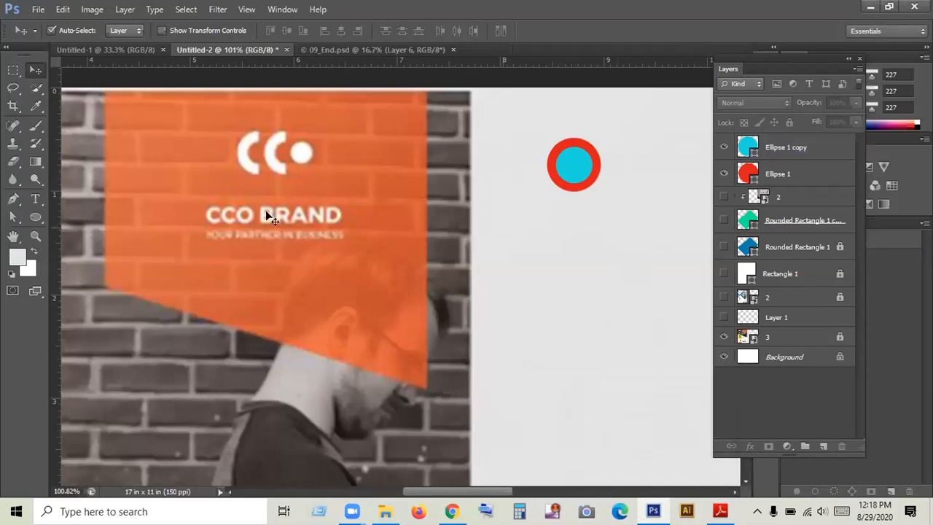
- Draw a light grey rectangle about 56 × 140 px covering the right half of the red and cyan circles
drag(35, 217, 93, 212)
drag(574, 126, 609, 219)
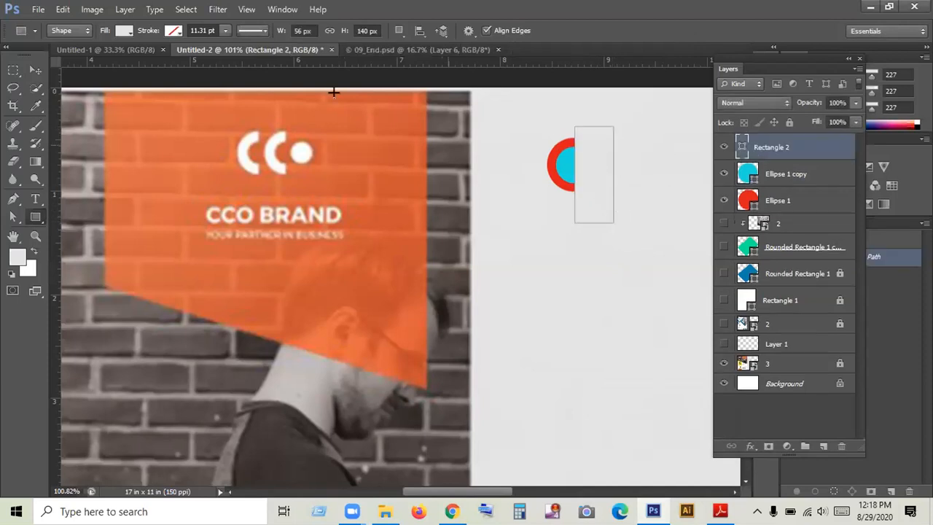
click(35, 69)
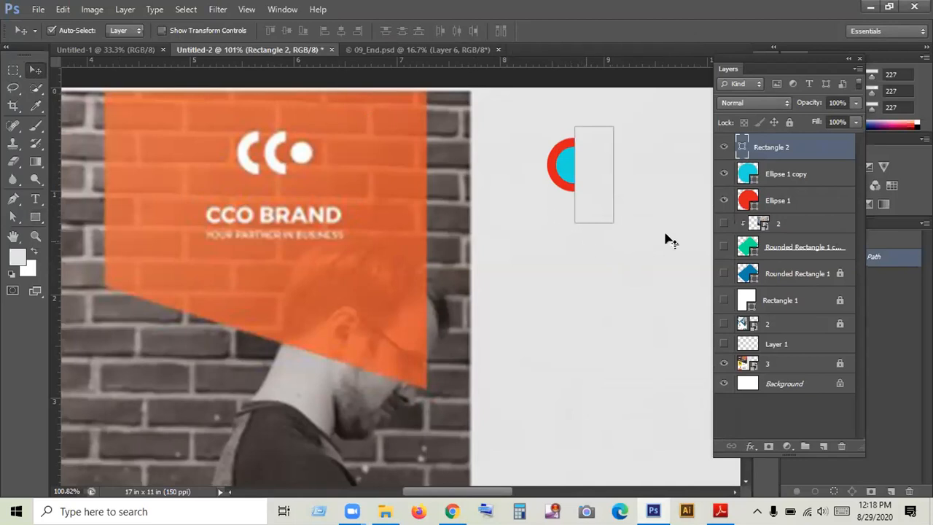
click(644, 206)
- Try a clipping mask on the grey rectangle and both circle layers together, and undo it
drag(646, 235, 545, 132)
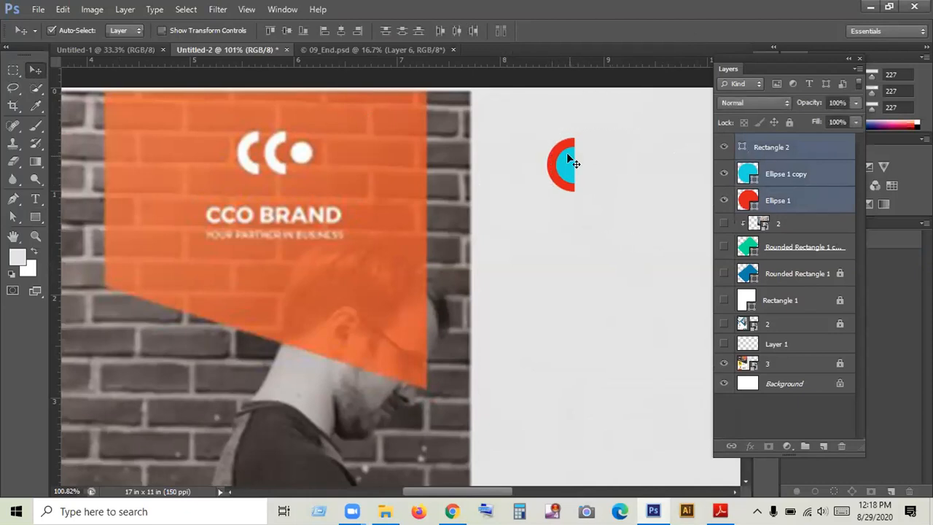
right_click(781, 151)
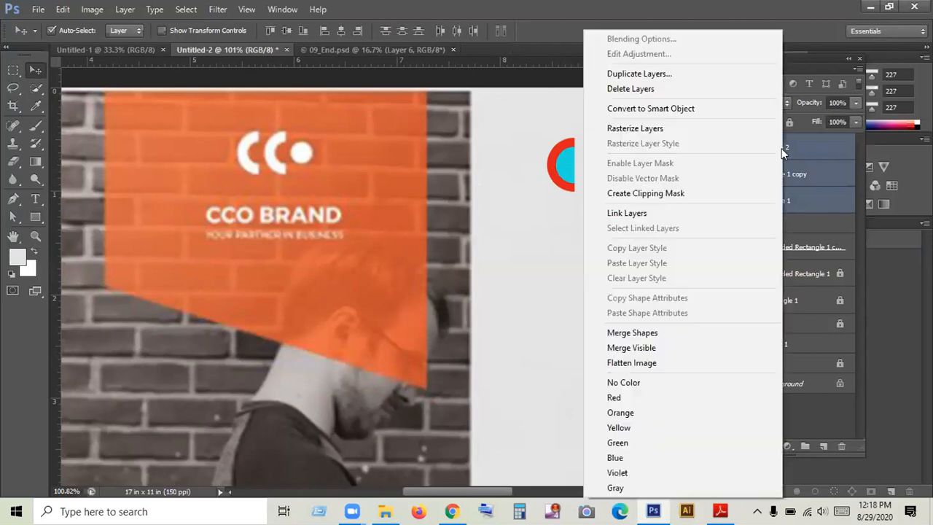
click(658, 193)
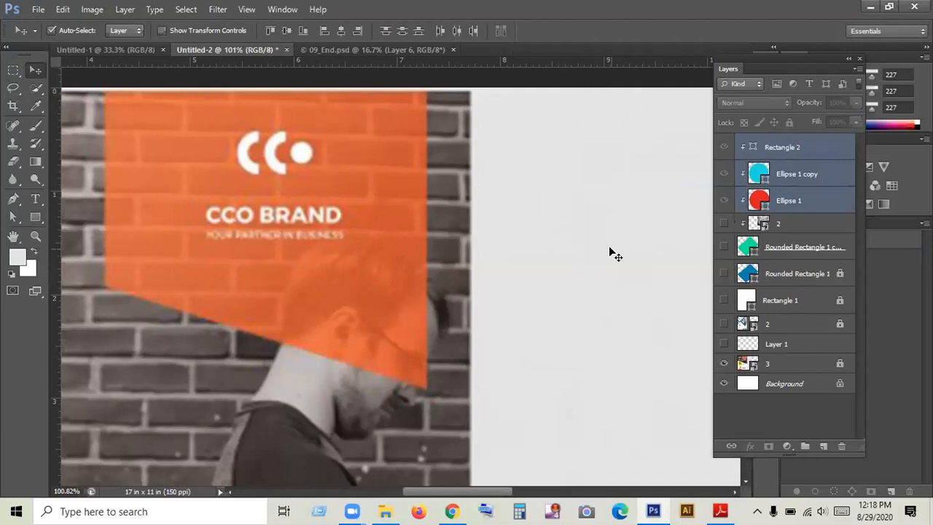
key(ctrl+z)
click(593, 266)
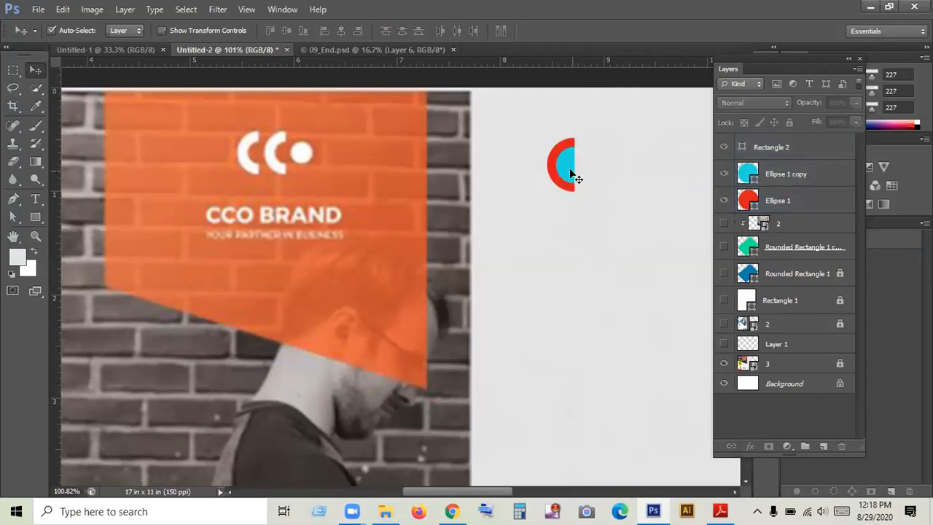
- Shift the grey rectangle off to the right of the circles and delete it
click(598, 172)
drag(595, 190, 639, 192)
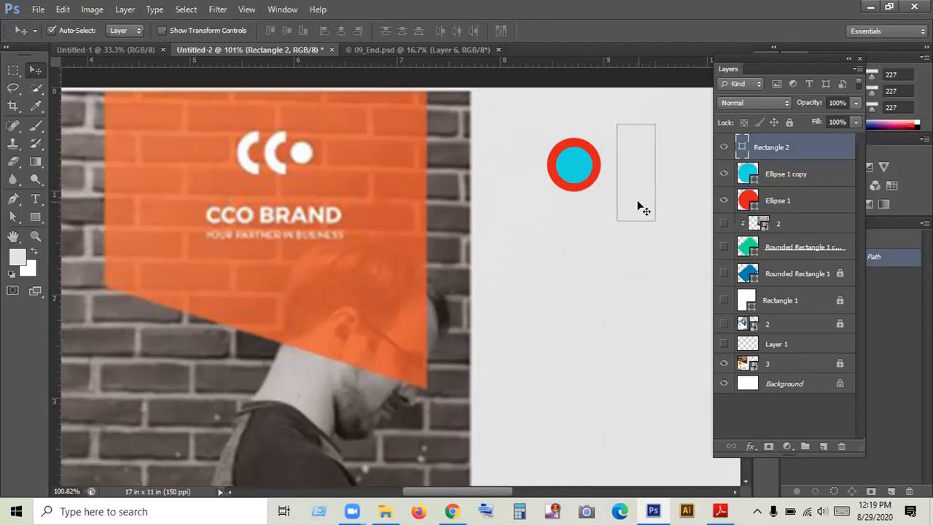
key(Delete)
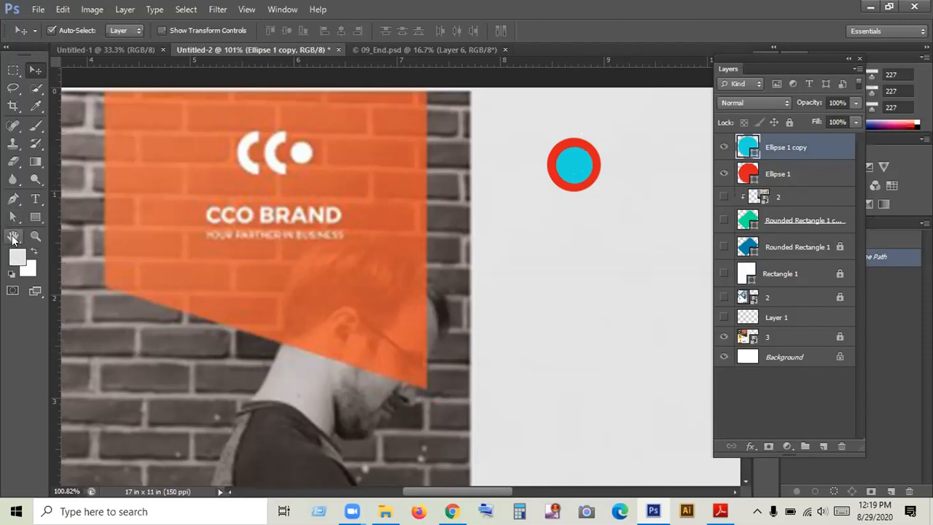
- Reset the foreground colour to black, try to cut off the cyan circle's right half with a rectangular marquee, and undo the deletion
click(11, 273)
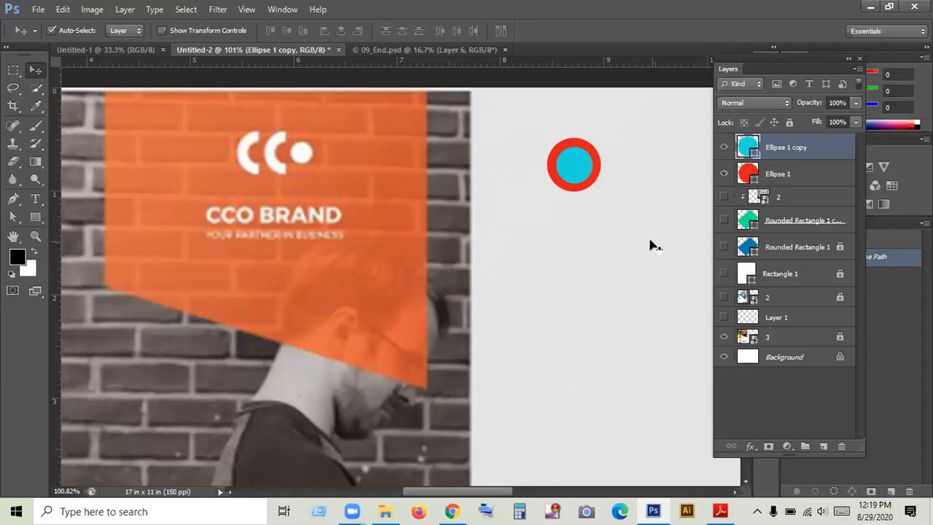
drag(13, 70, 63, 70)
click(63, 68)
drag(568, 124, 623, 217)
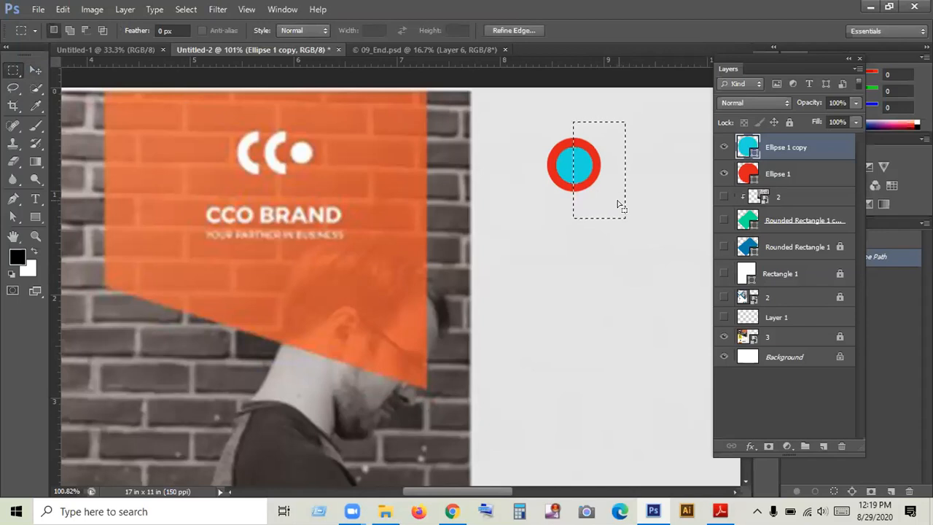
key(Delete)
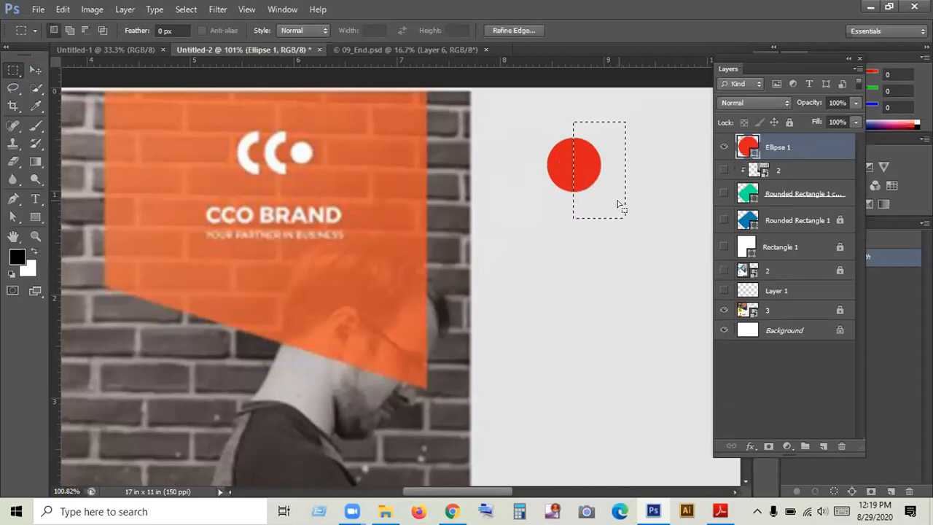
key(ctrl+z)
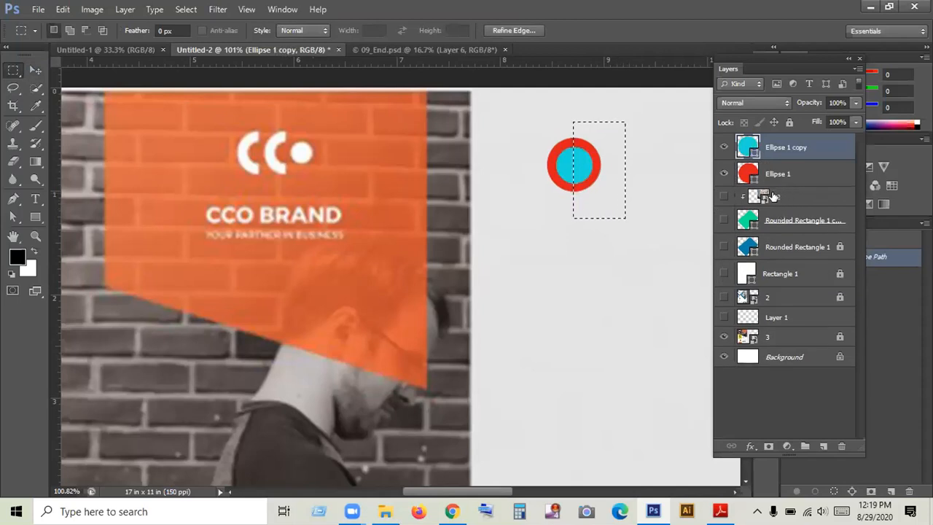
click(35, 70)
key(ctrl+d)
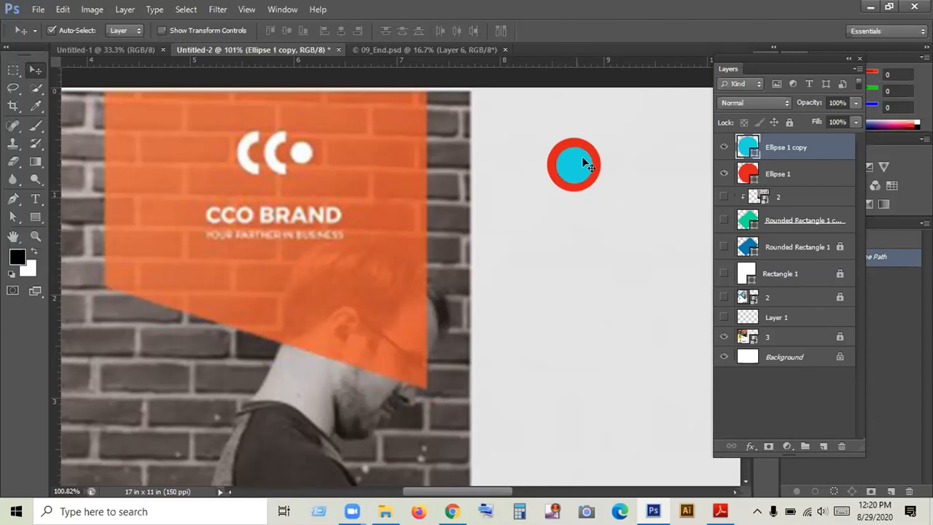
click(573, 208)
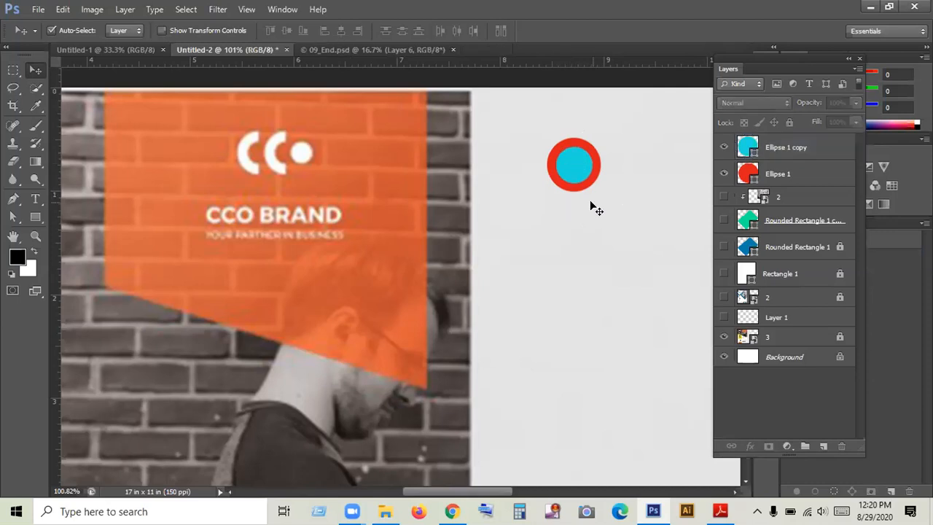
- Show the hidden layers from the clipped layer 2 down to Layer 1
click(778, 197)
click(724, 197)
click(724, 220)
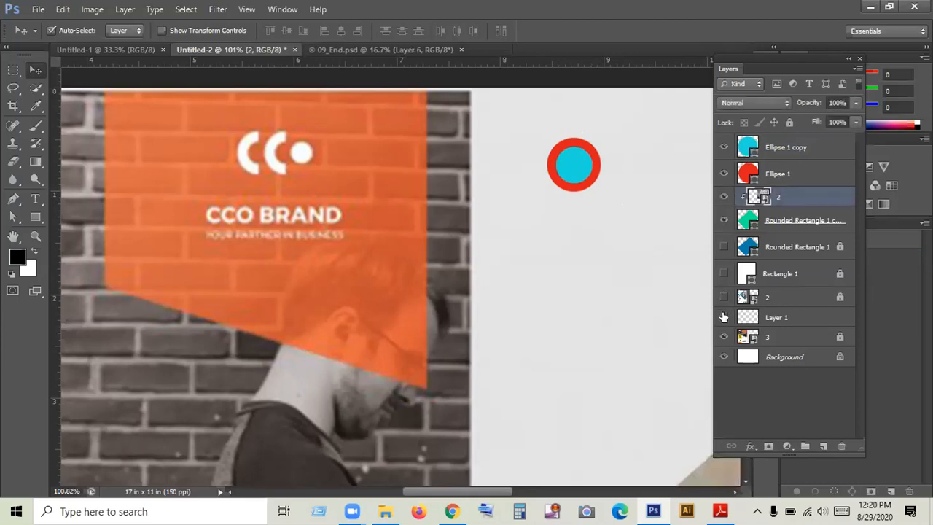
drag(723, 249, 722, 297)
- Delete the clipped layer 2 above the green Rounded Rectangle 1 copy
shift+click(778, 318)
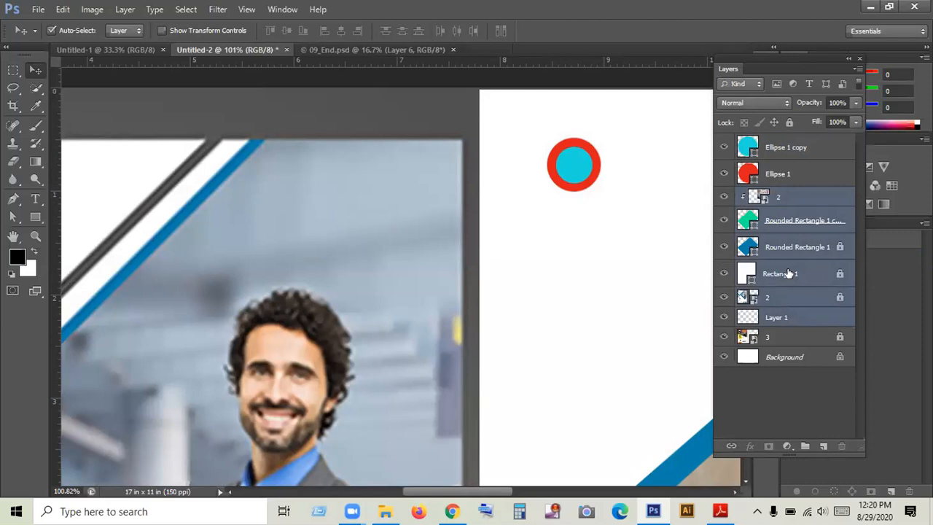
click(783, 397)
click(764, 198)
key(Delete)
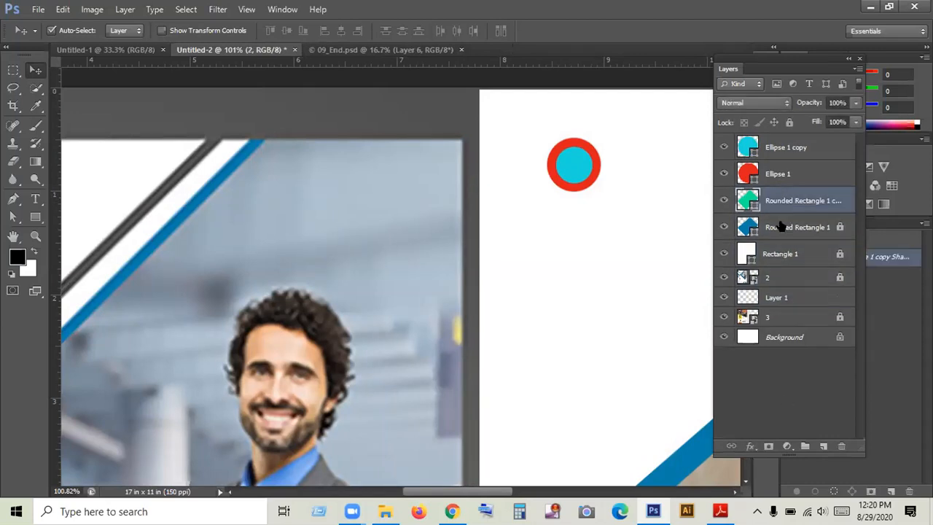
- Try deleting the green Rounded Rectangle 1 copy and the locked blue Rounded Rectangle 1, and undo the second deletion
key(Delete)
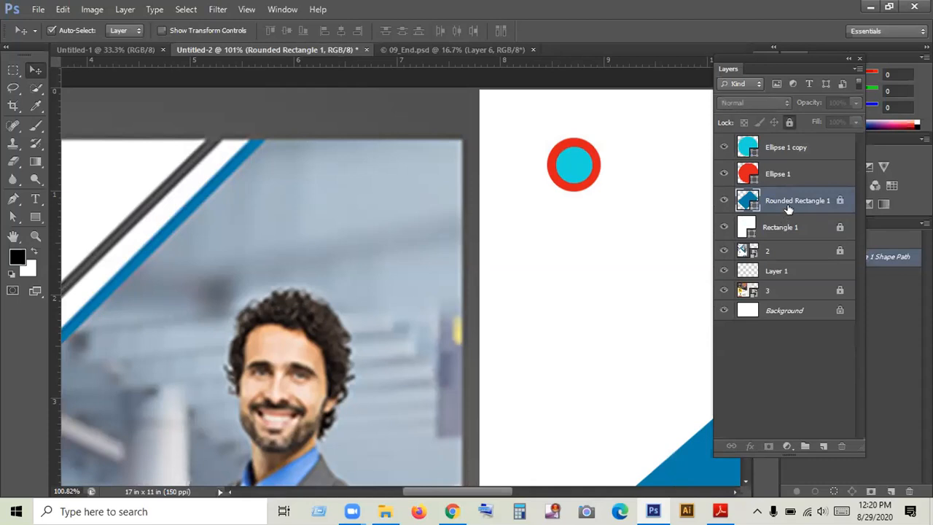
key(Delete)
click(784, 220)
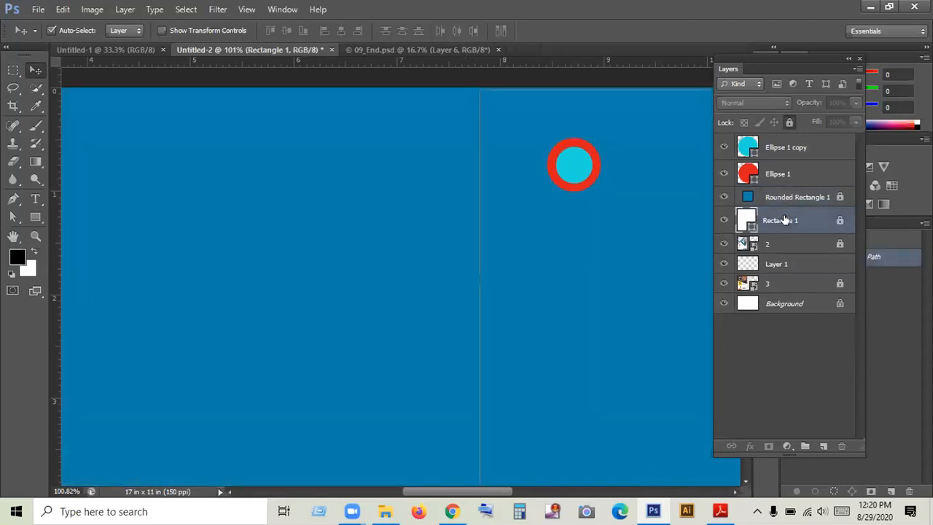
key(ctrl+z)
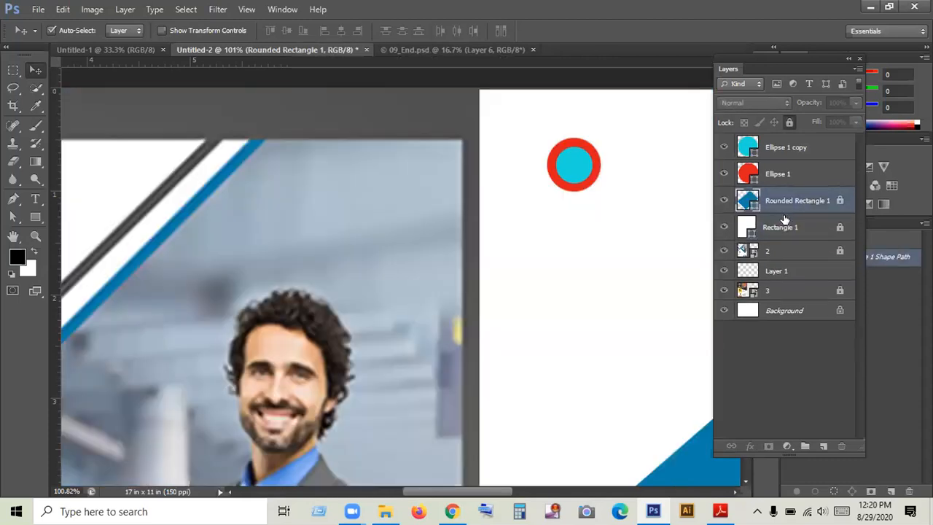
click(679, 300)
- Step back through the history to restore the green Rounded Rectangle 1 copy layer
drag(287, 254, 374, 236)
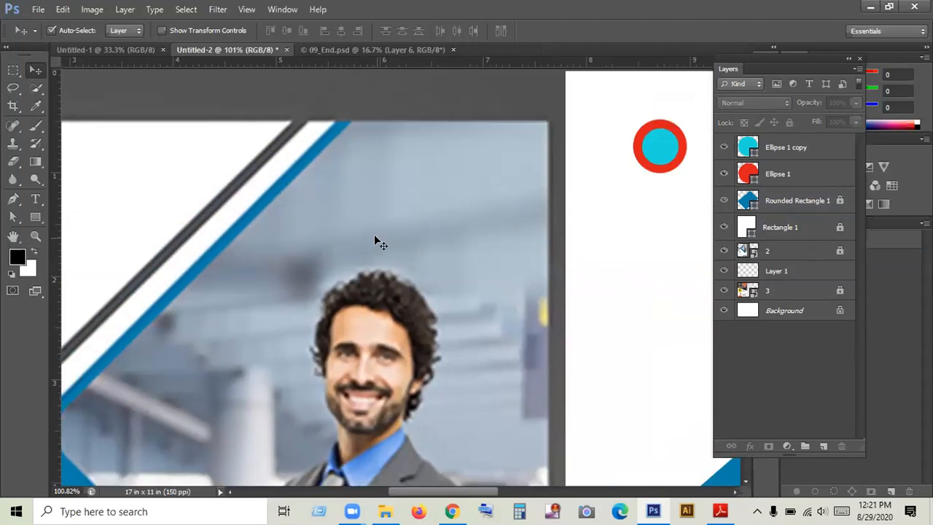
key(ctrl+z)
key(ctrl+z)
key(ctrl+z)
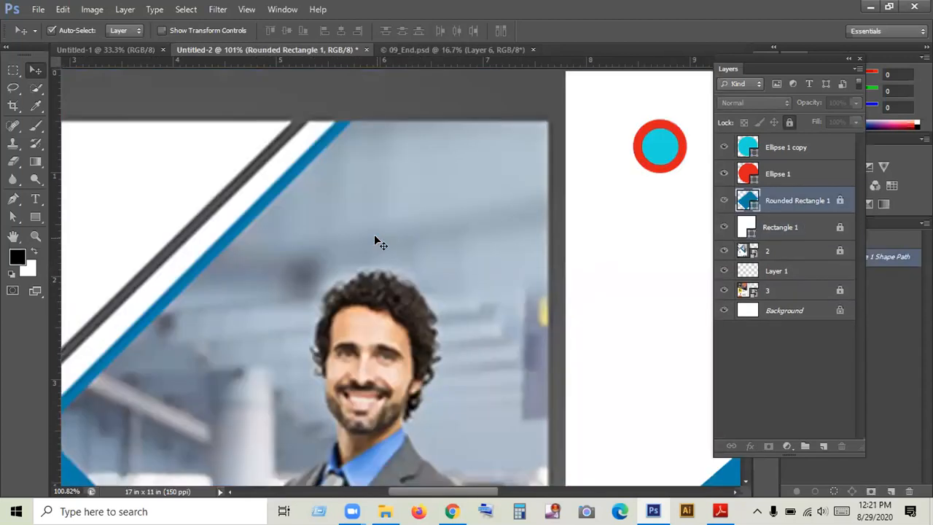
key(ctrl+z)
key(ctrl+z)
key(ctrl+z)
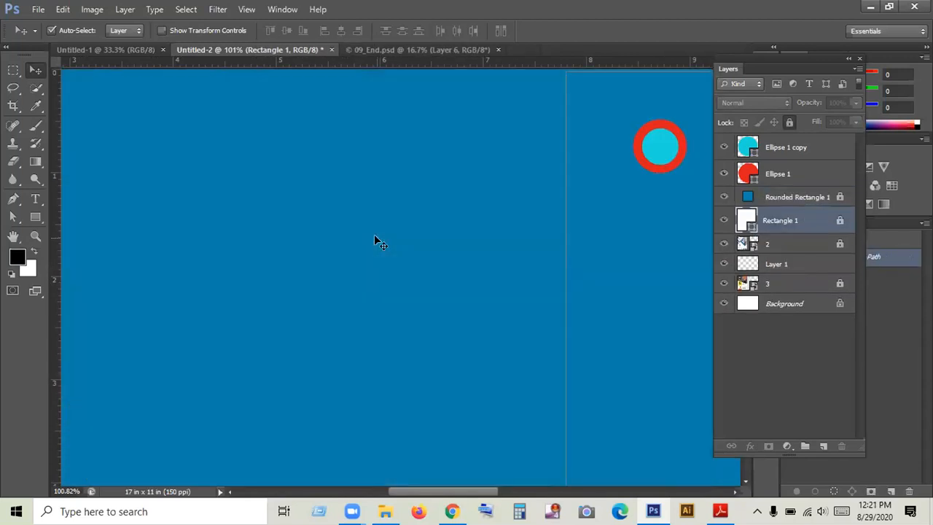
key(ctrl+alt+z)
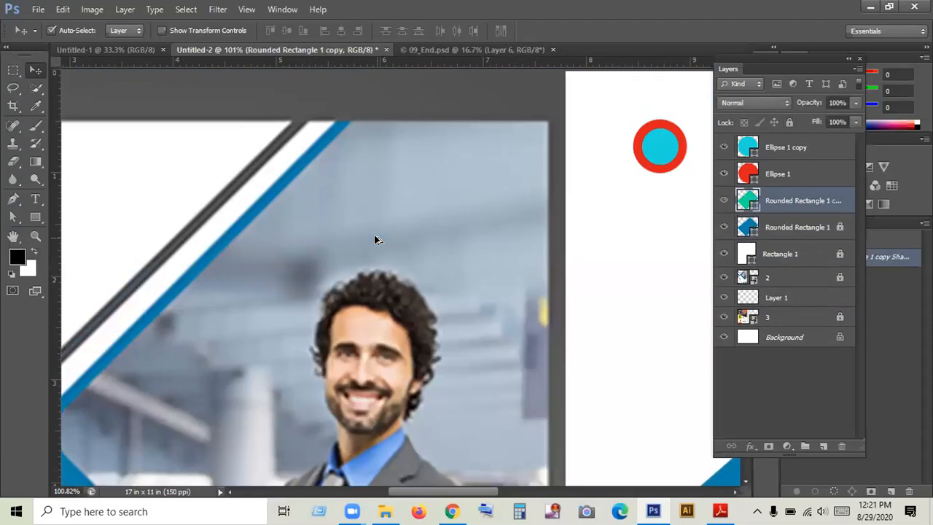
- Step back through the history to restore the clipped layer 2 and the green rounded rectangle, and clear the selection over the circles
key(ctrl+alt+z)
key(ctrl+z)
key(ctrl+z)
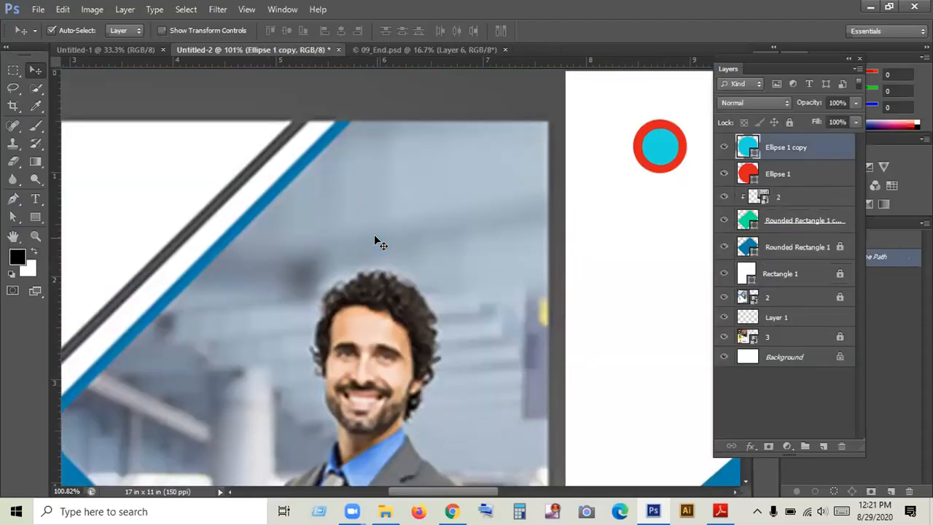
key(ctrl+z)
key(ctrl+shift+z)
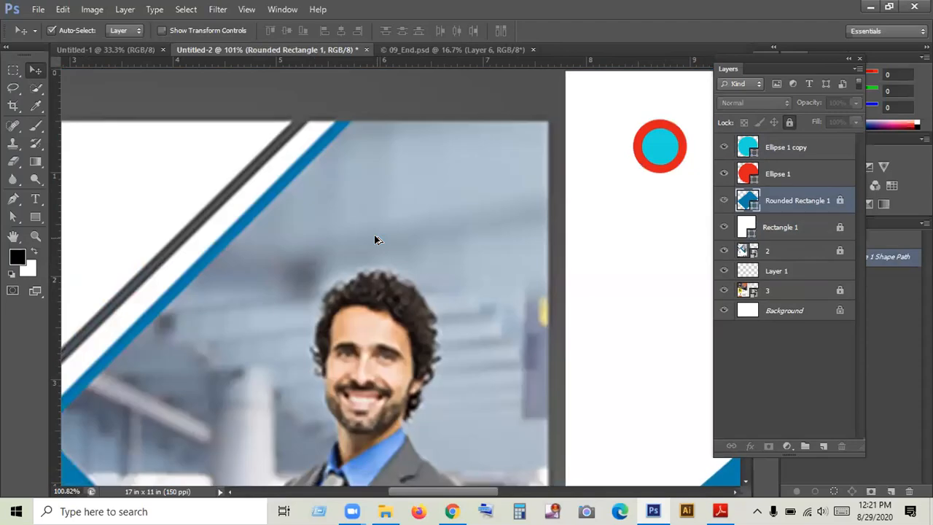
key(ctrl+shift+z)
key(ctrl+shift+z)
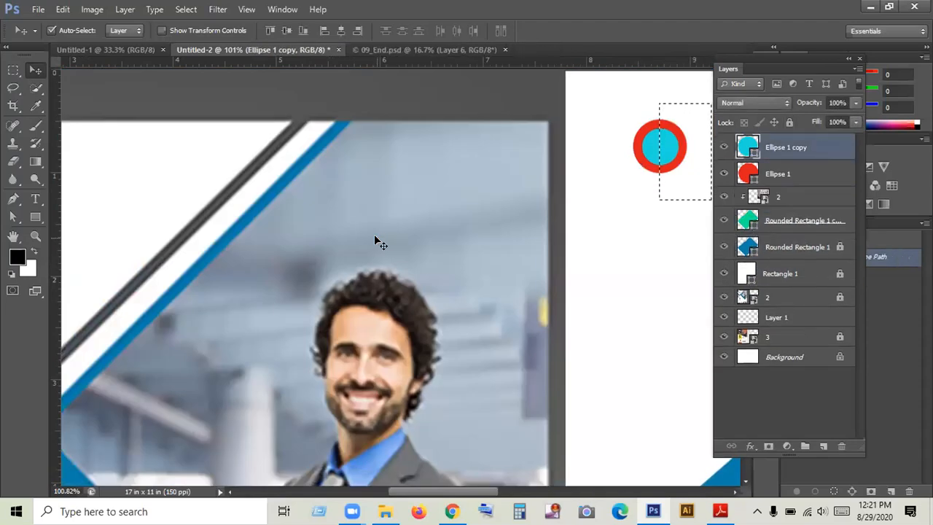
key(ctrl+0)
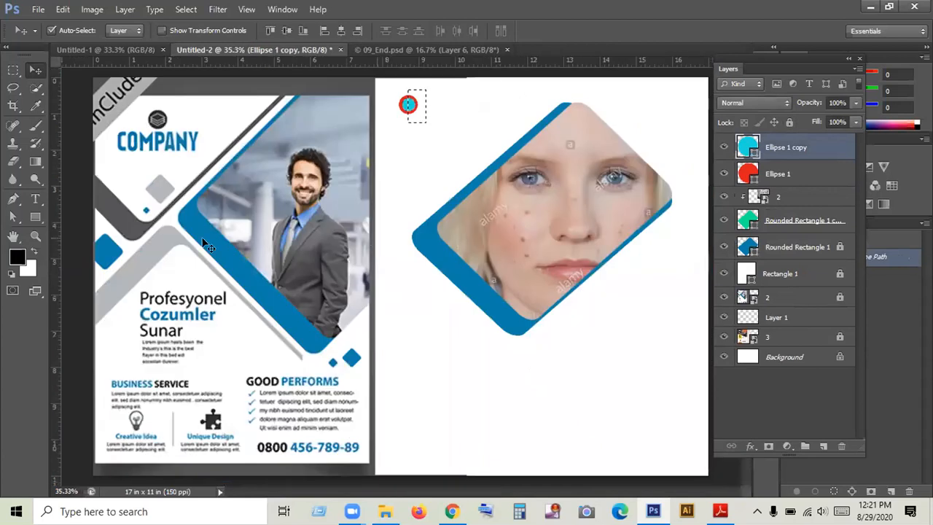
key(ctrl+d)
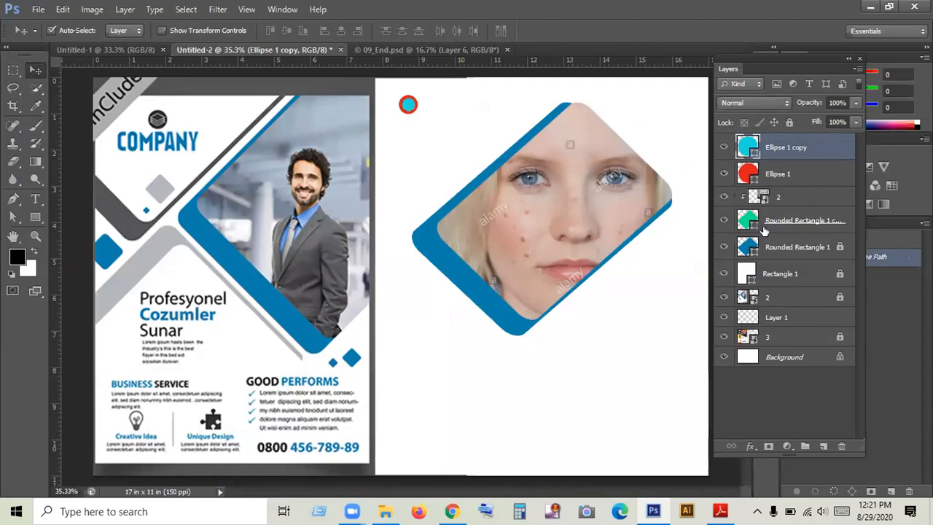
- Delete the clipped portrait layer 2 and the green Rounded Rectangle 1 copy beneath it
click(723, 198)
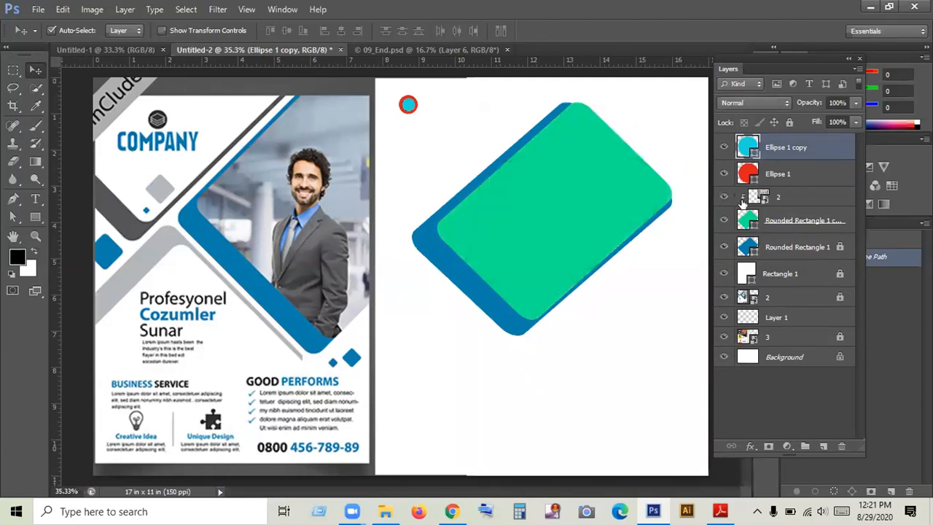
click(724, 198)
click(761, 201)
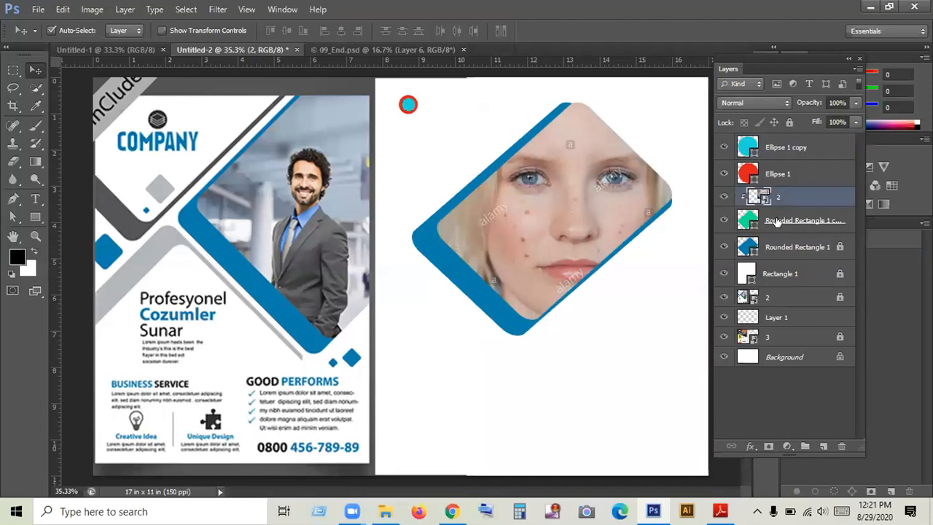
click(840, 446)
click(439, 196)
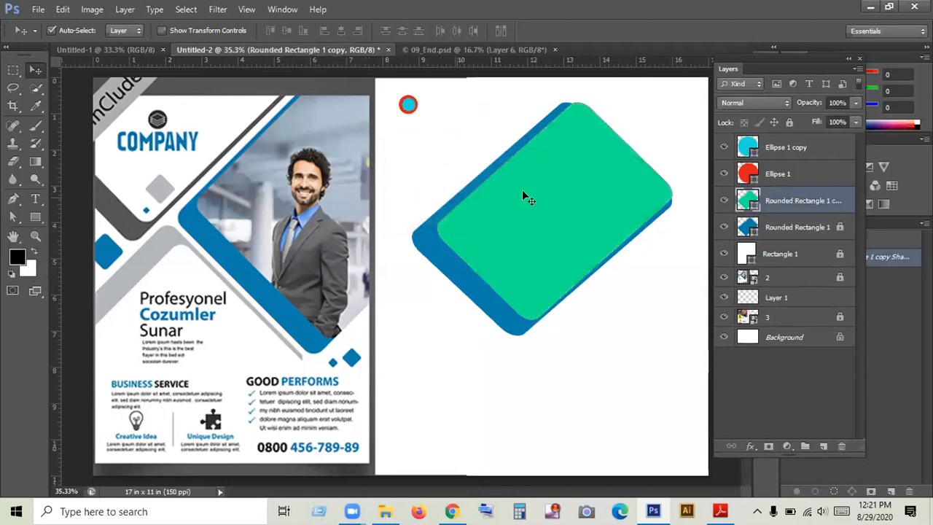
click(840, 446)
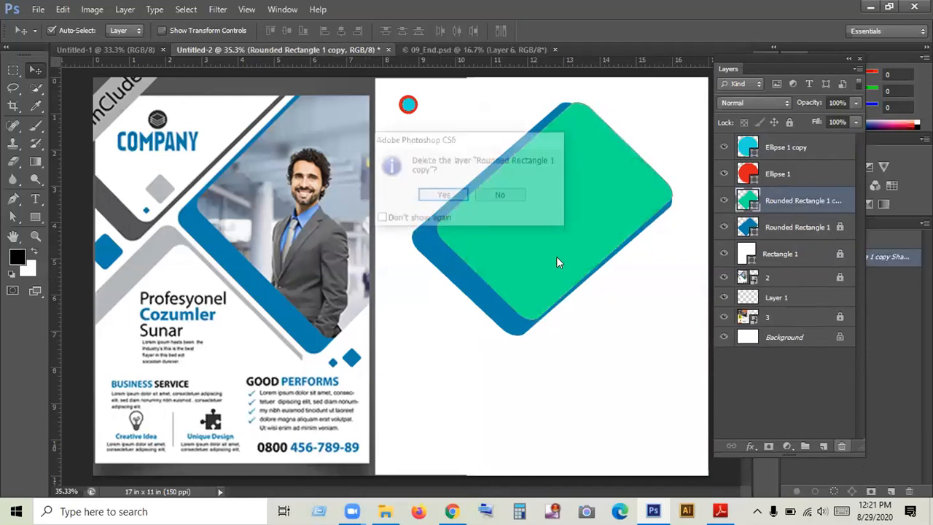
click(456, 198)
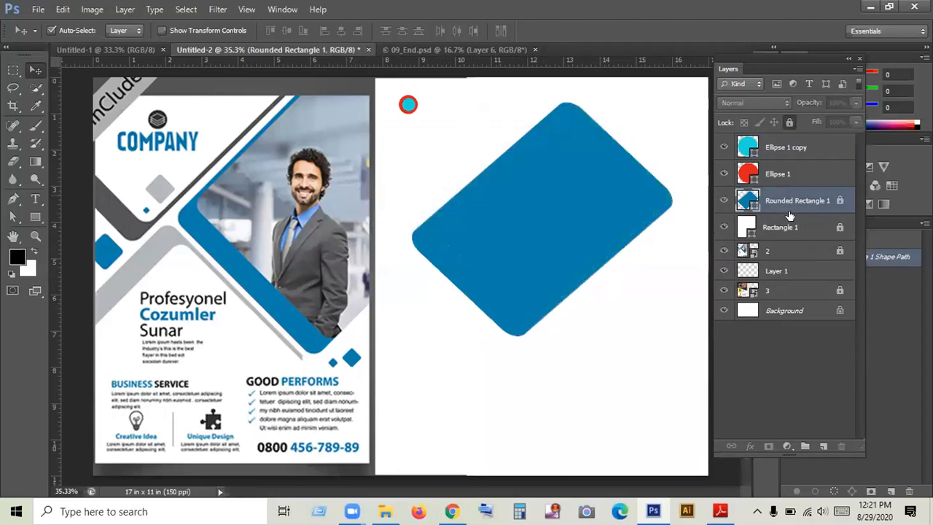
- Unlock the blue Rounded Rectangle 1 layer and delete it
click(839, 200)
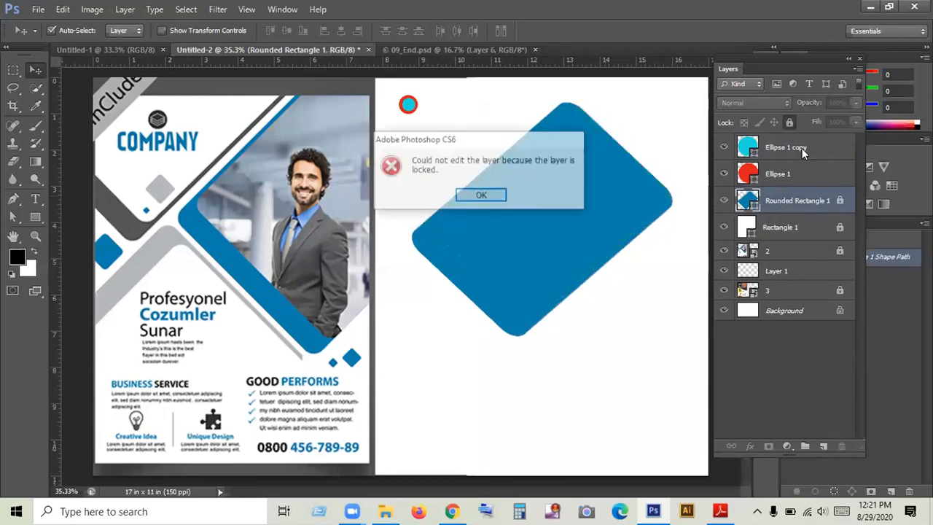
click(481, 195)
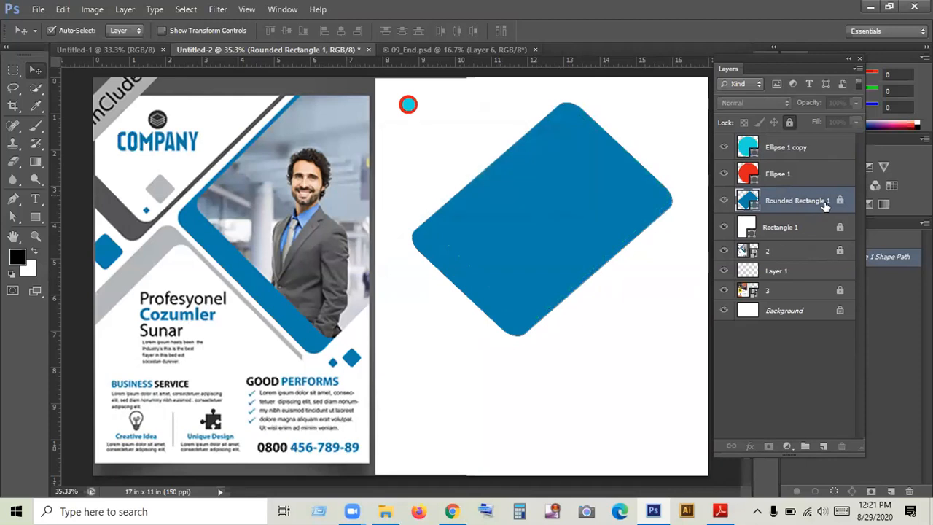
click(790, 124)
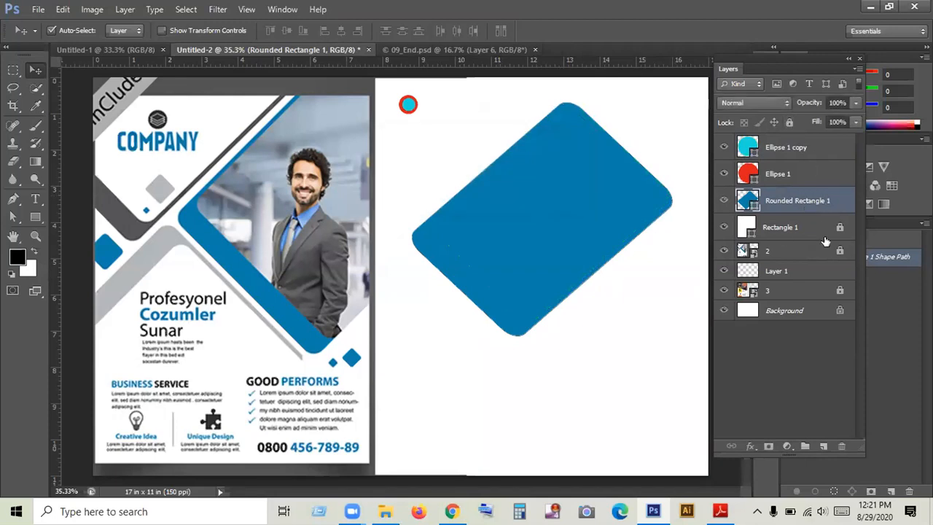
click(841, 447)
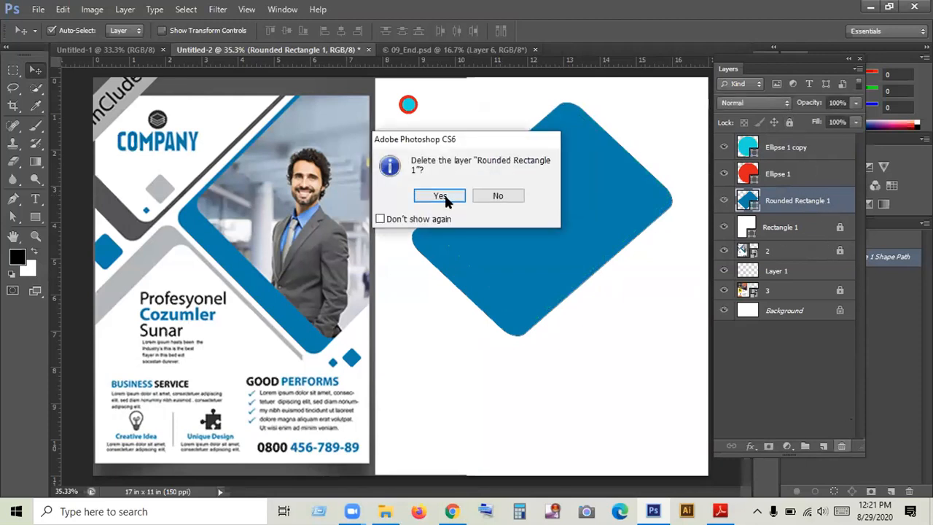
click(440, 195)
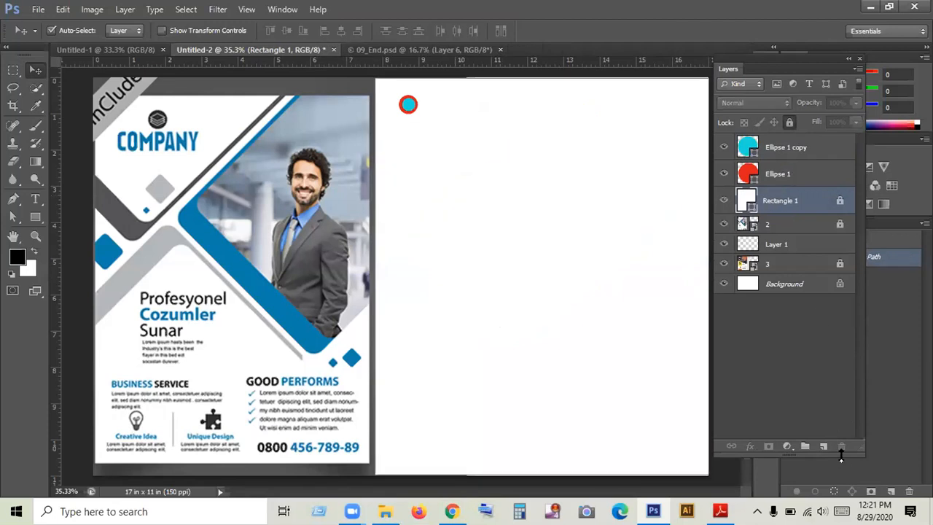
- Try deleting the unlocked white Rectangle 1, undo the deletion, and lock the layer again
double_click(788, 200)
key(Return)
click(789, 123)
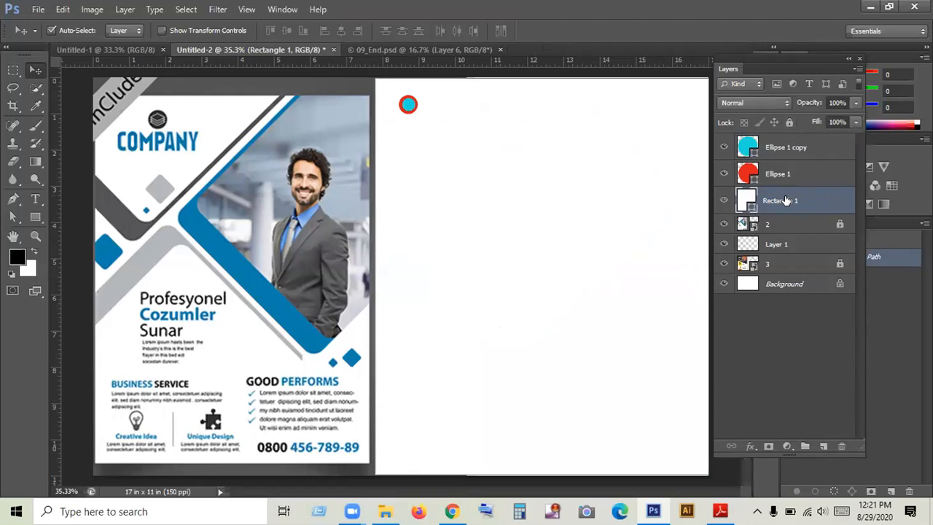
click(841, 446)
click(450, 200)
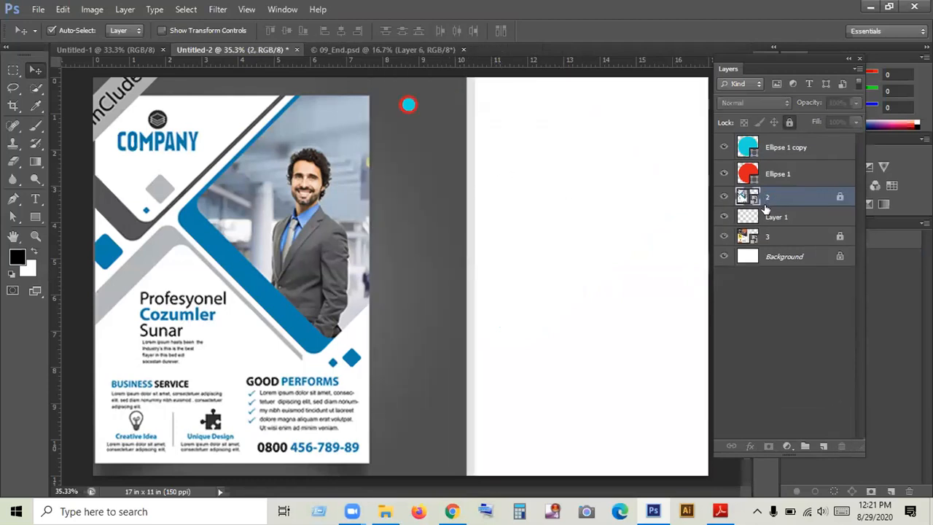
key(ctrl+z)
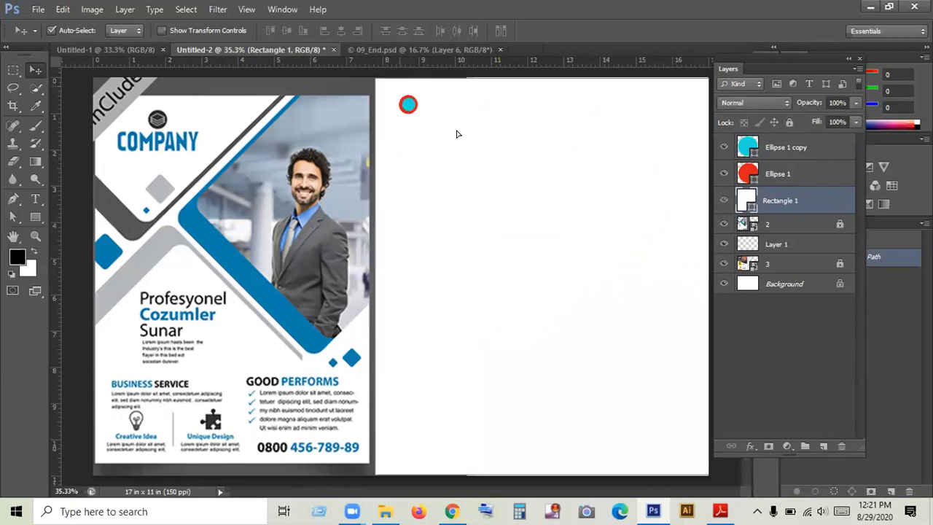
drag(457, 131, 464, 138)
key(ctrl+z)
click(789, 122)
- Move the red and cyan circles together to the middle of the blank white page and enlarge them proportionally
drag(446, 148, 498, 246)
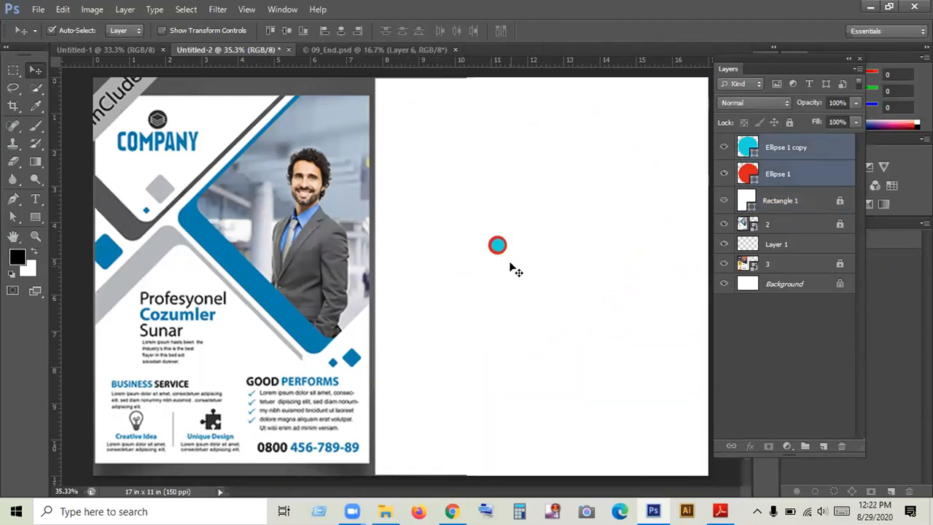
key(ctrl+t)
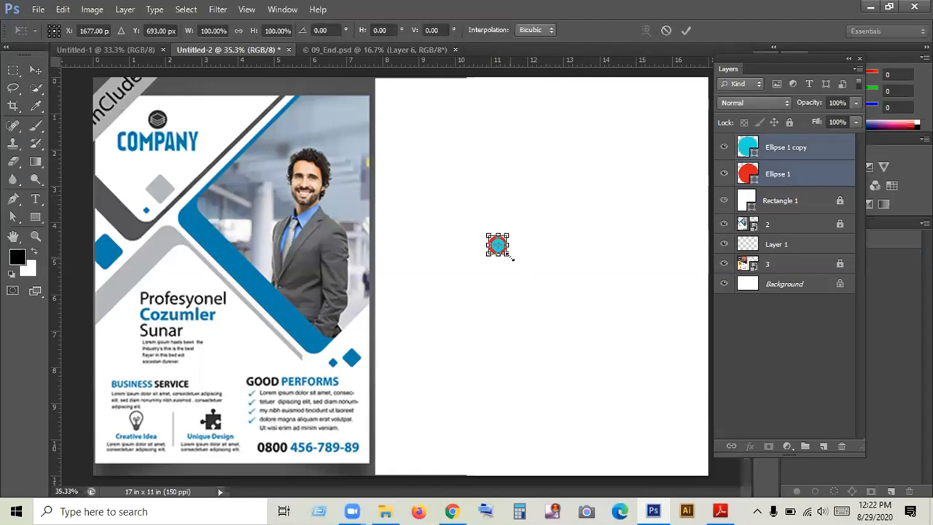
drag(508, 256, 579, 323)
click(686, 30)
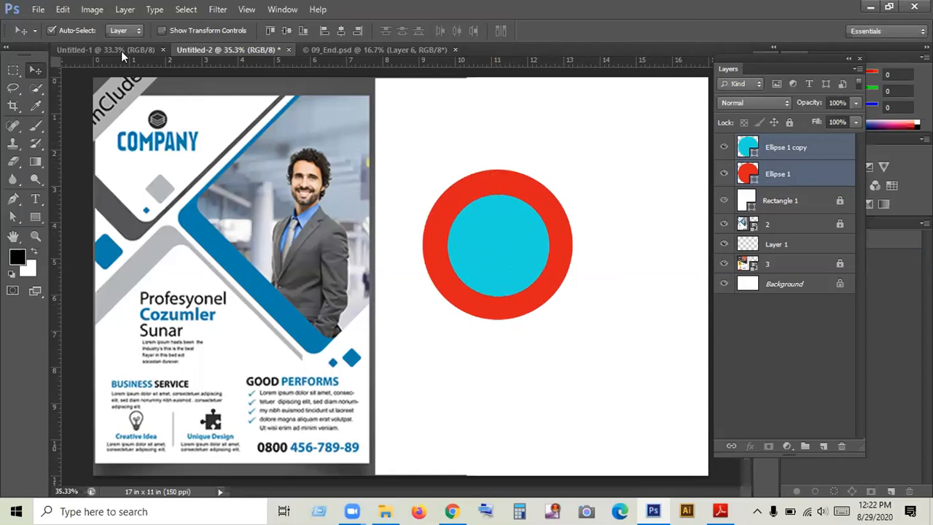
- Place image 3 from the flayer folder and position it over the COMPANY reference flyer beside the white page
click(38, 9)
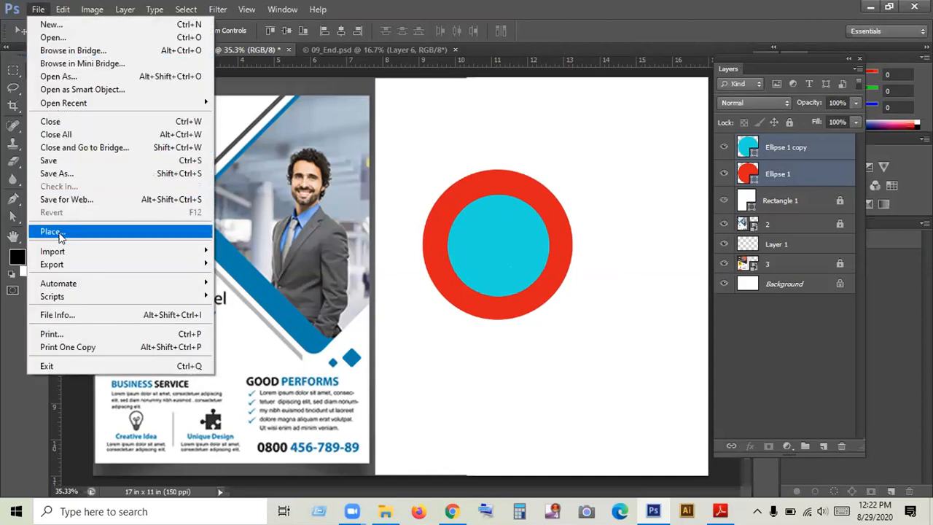
click(62, 233)
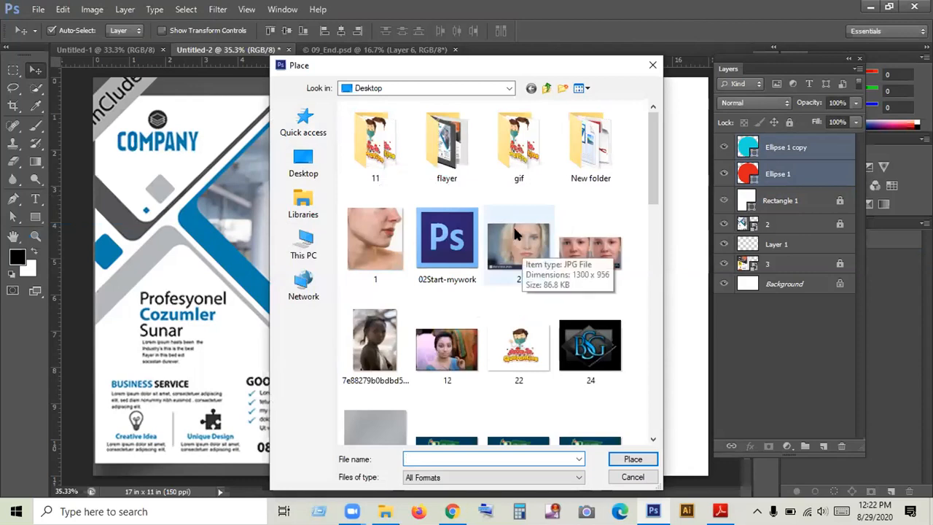
double_click(465, 152)
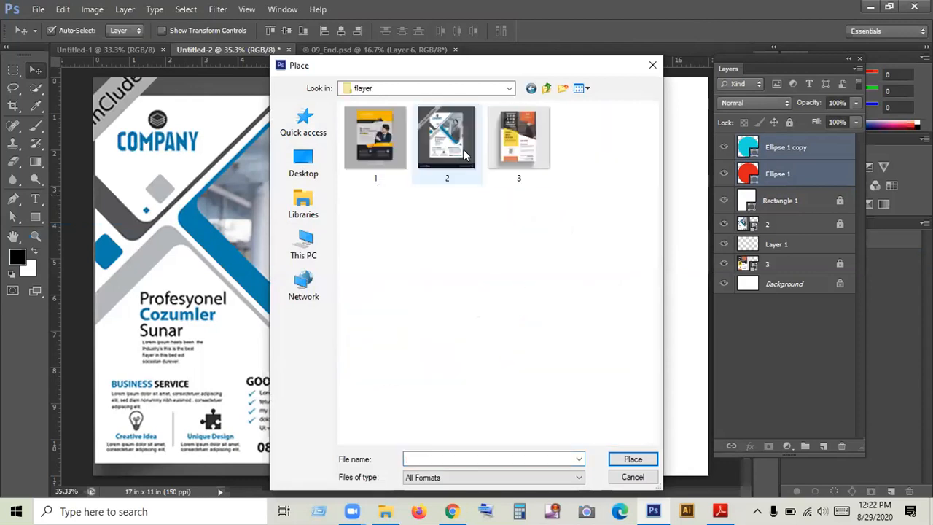
click(519, 140)
click(625, 458)
drag(411, 188, 292, 156)
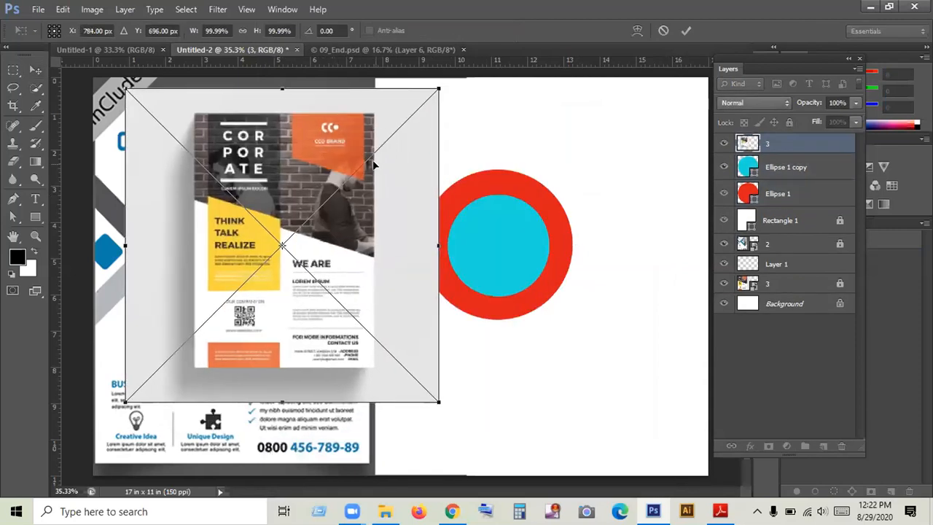
drag(373, 164, 328, 162)
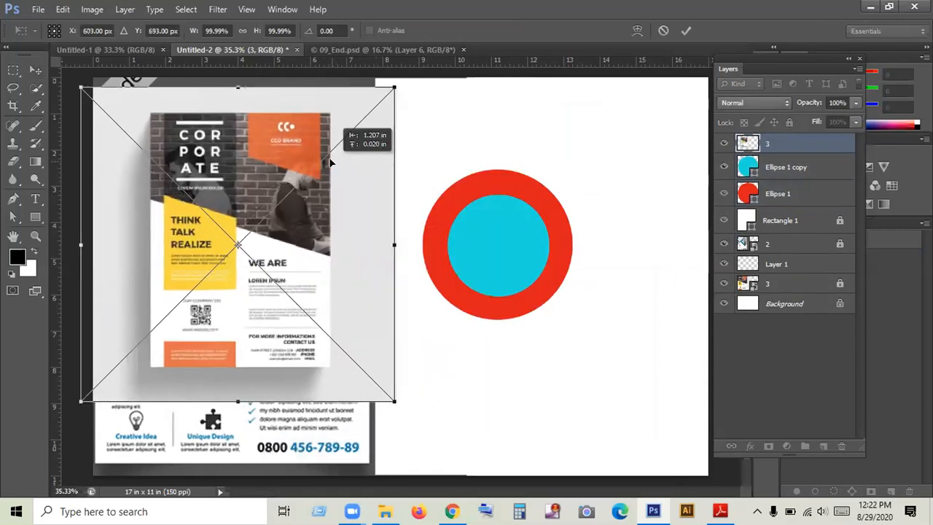
click(684, 29)
- Move the newly placed layer 3 directly below Rectangle 1 and lock it
drag(774, 150, 777, 240)
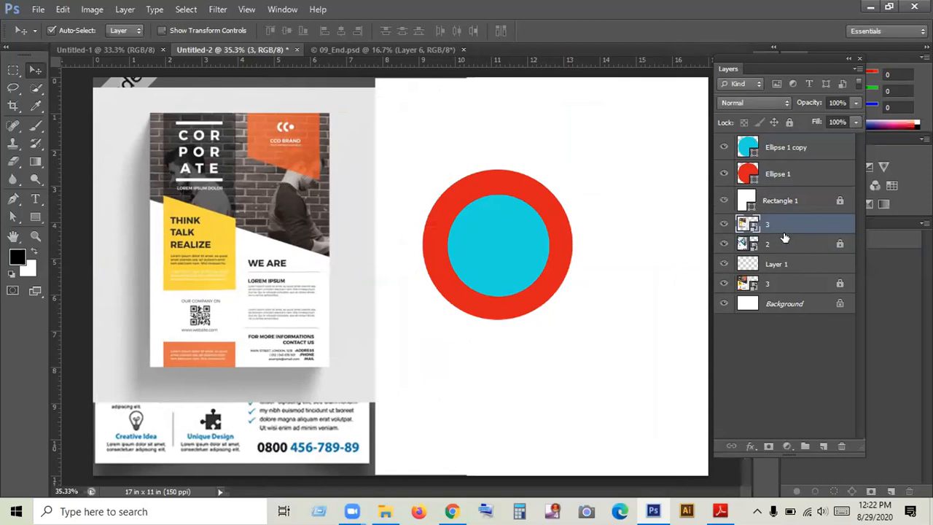
click(788, 122)
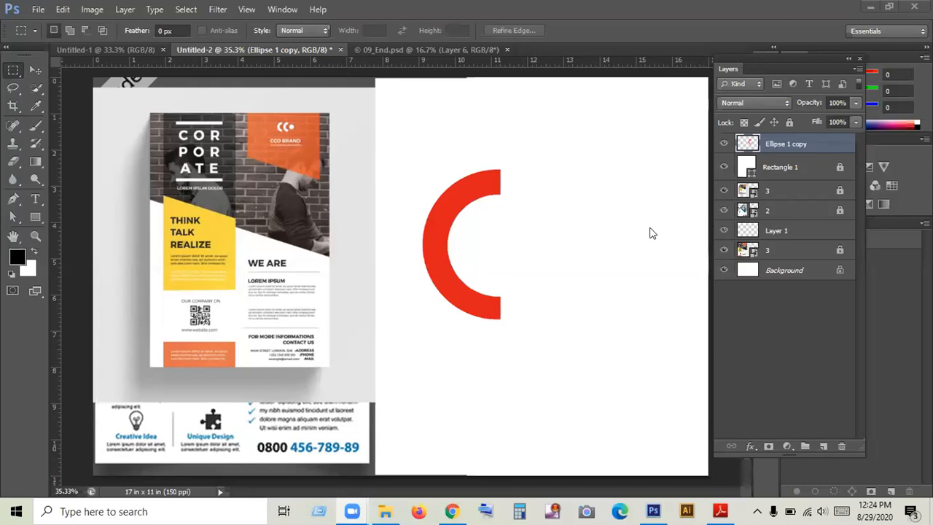
- Scale the red half ring to about 48% and arrange it with a duplicate side by side near the white page's upper-left corner
click(34, 70)
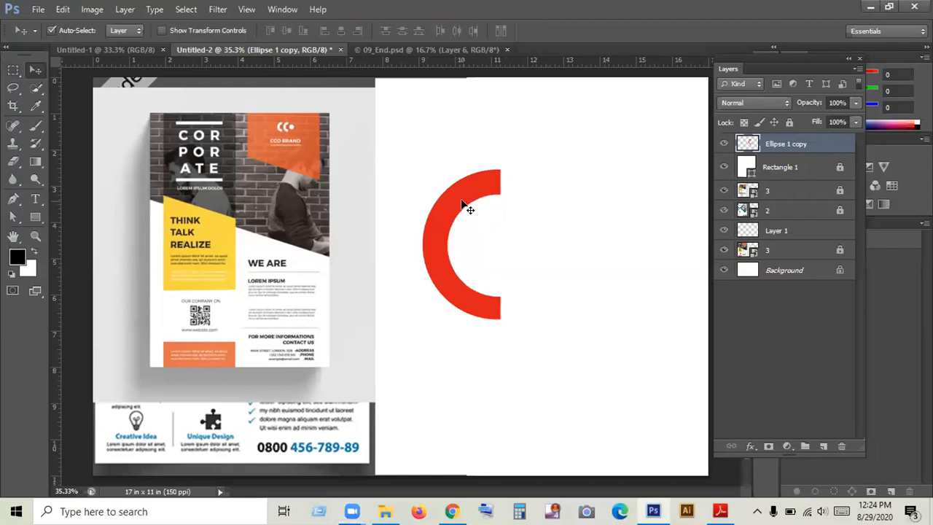
key(ctrl+t)
drag(500, 318, 481, 279)
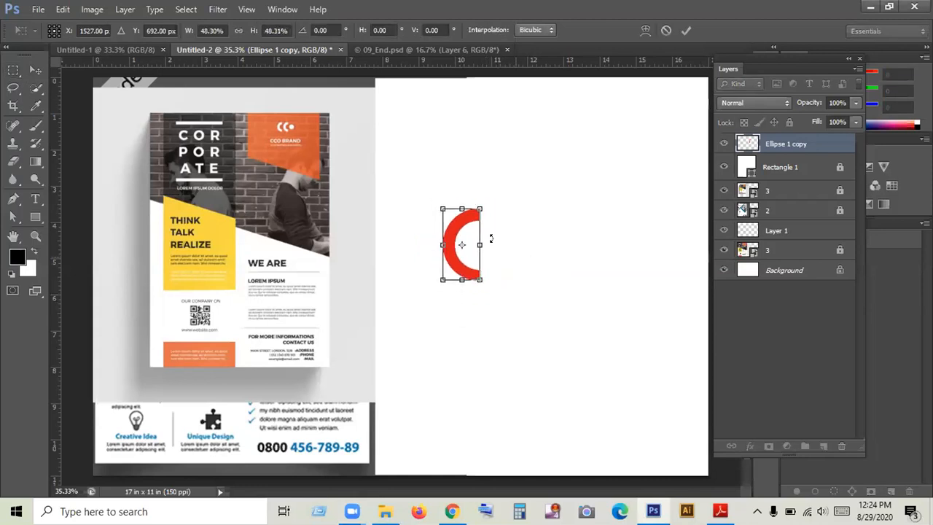
click(683, 30)
drag(452, 244, 447, 143)
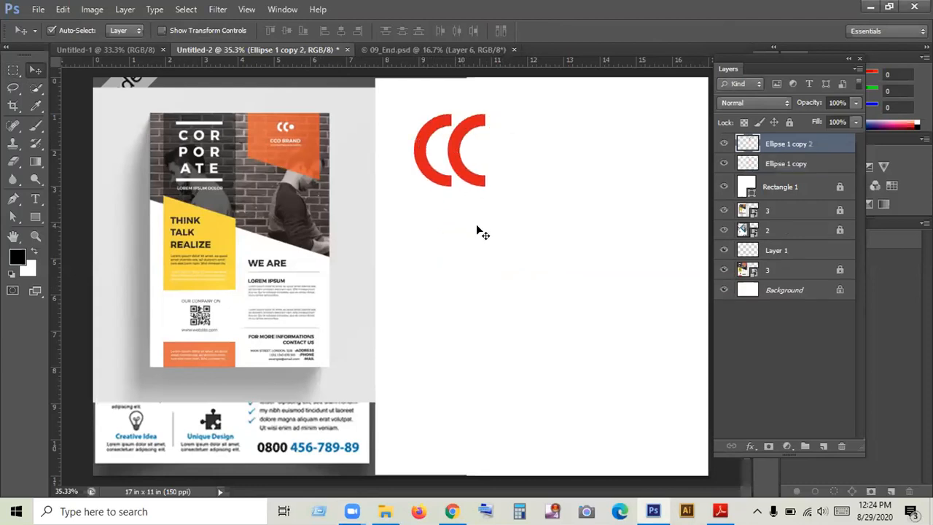
- Delete both red half rings from the white page
drag(499, 206, 408, 119)
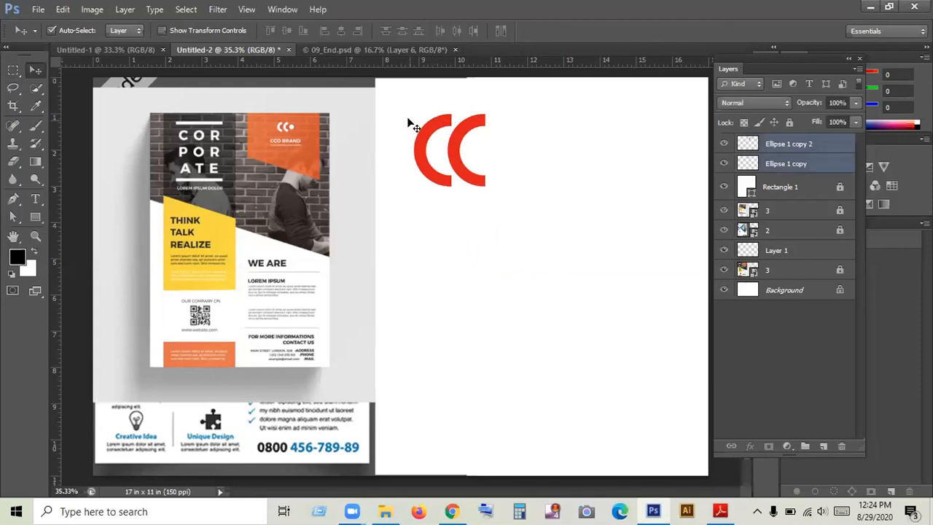
key(Delete)
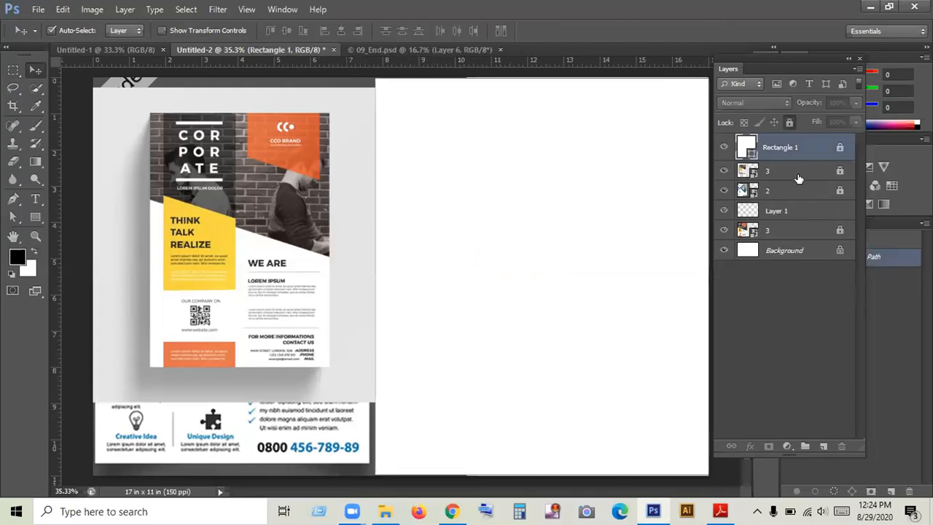
click(822, 445)
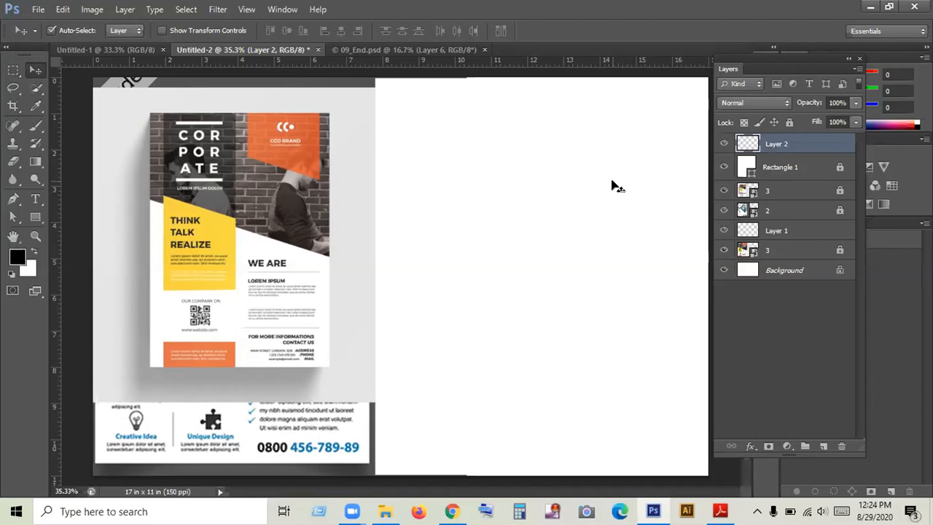
click(35, 218)
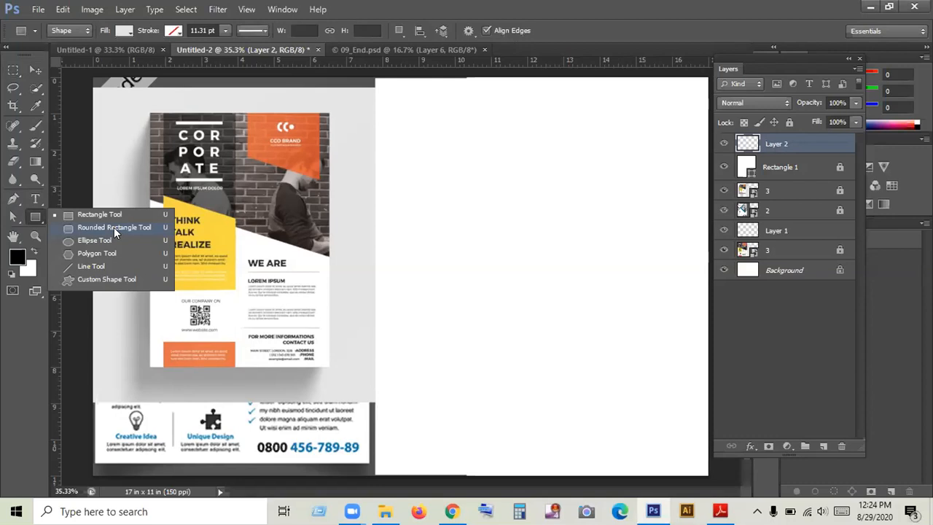
click(114, 228)
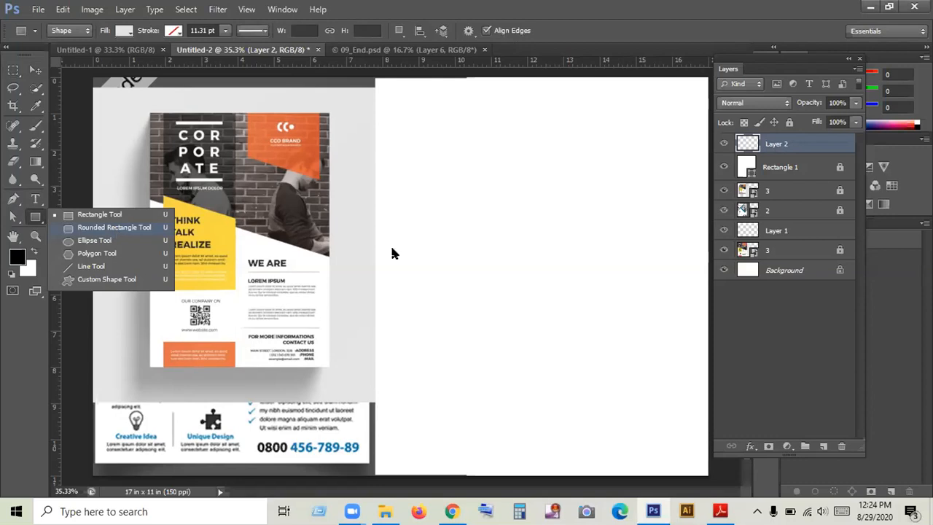
click(481, 205)
drag(451, 142, 522, 233)
key(Delete)
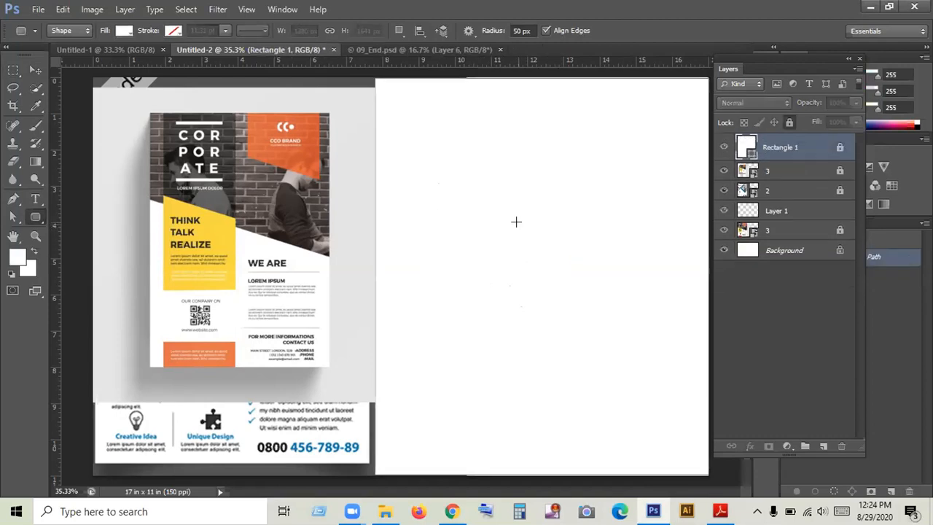
click(35, 216)
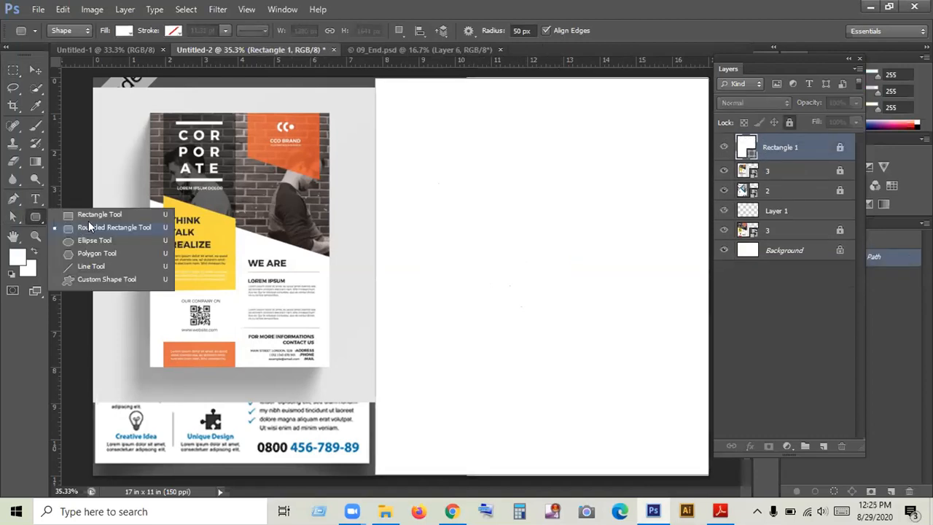
click(89, 226)
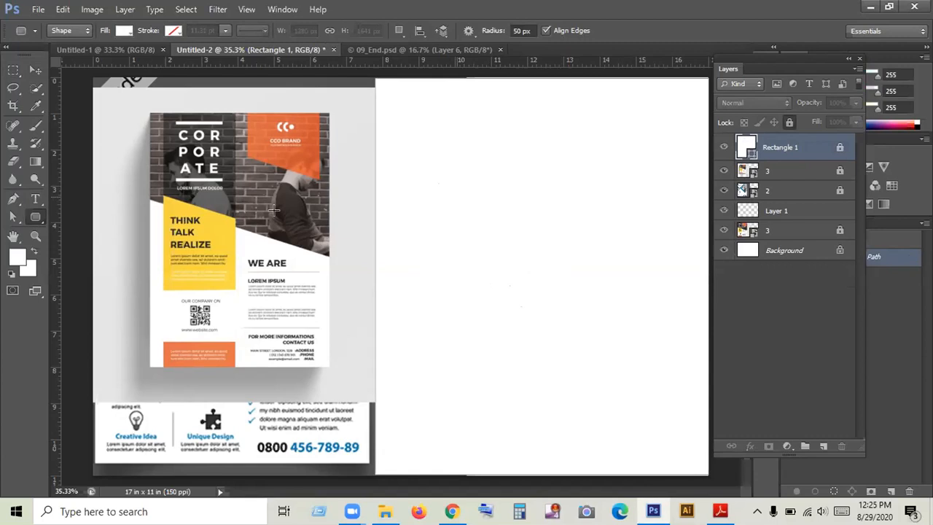
- Draw a circle about 420 px in diameter on a new layer in the upper part of the white page
click(35, 216)
click(83, 243)
click(466, 177)
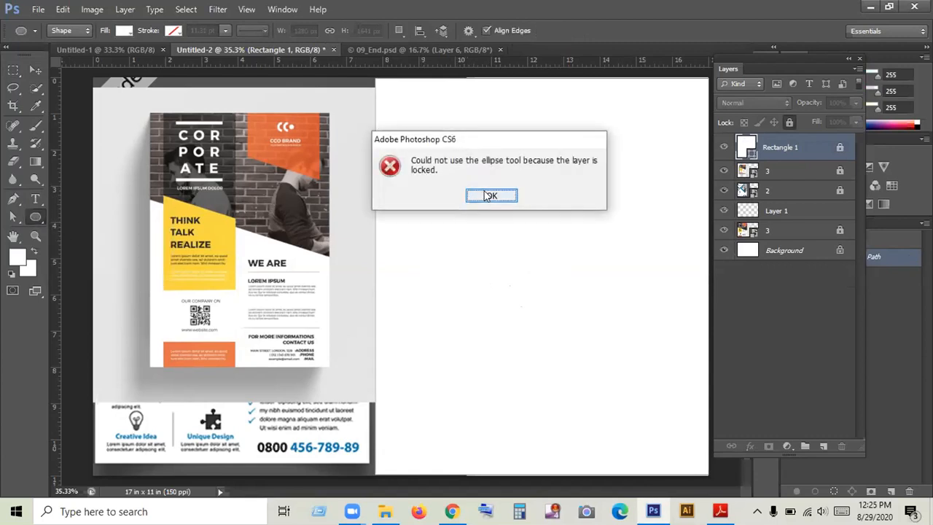
click(488, 193)
click(823, 445)
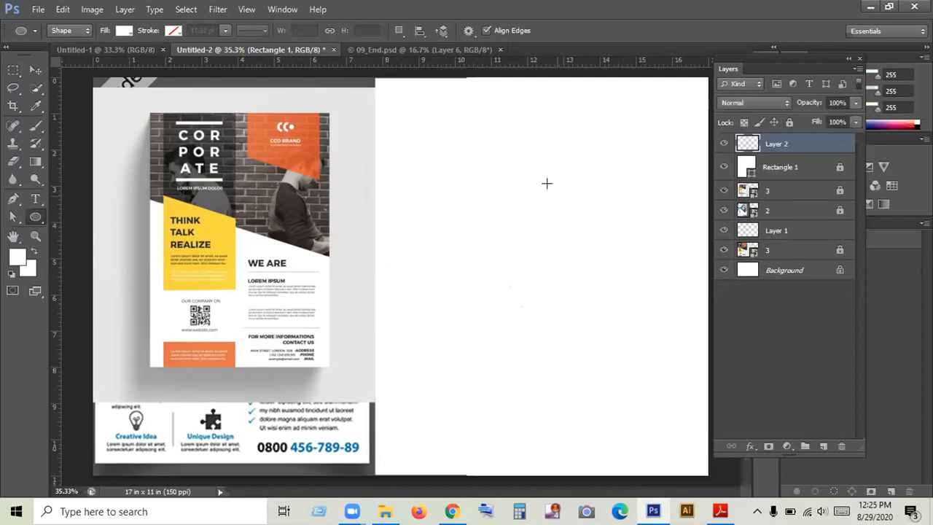
drag(493, 178, 534, 220)
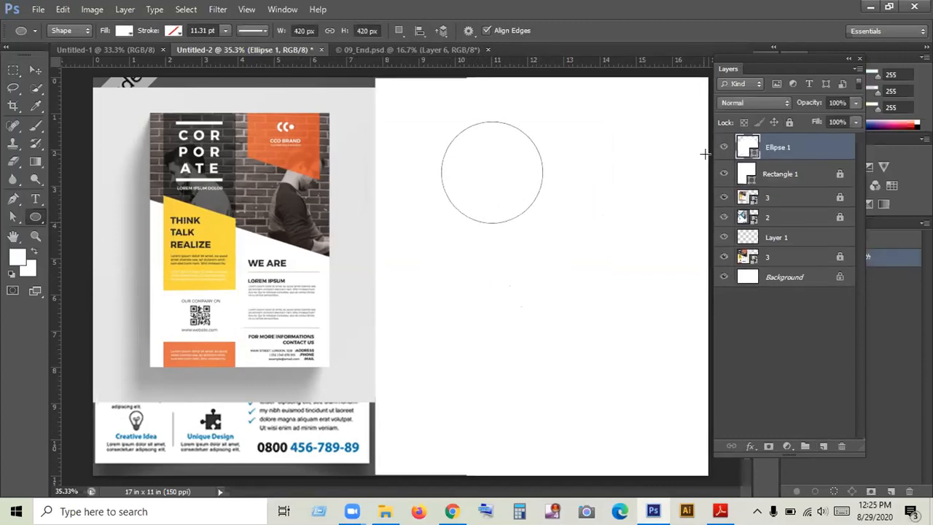
- Fill the circle with bright red and move it slightly lower on the white page
key(i)
double_click(741, 151)
click(544, 261)
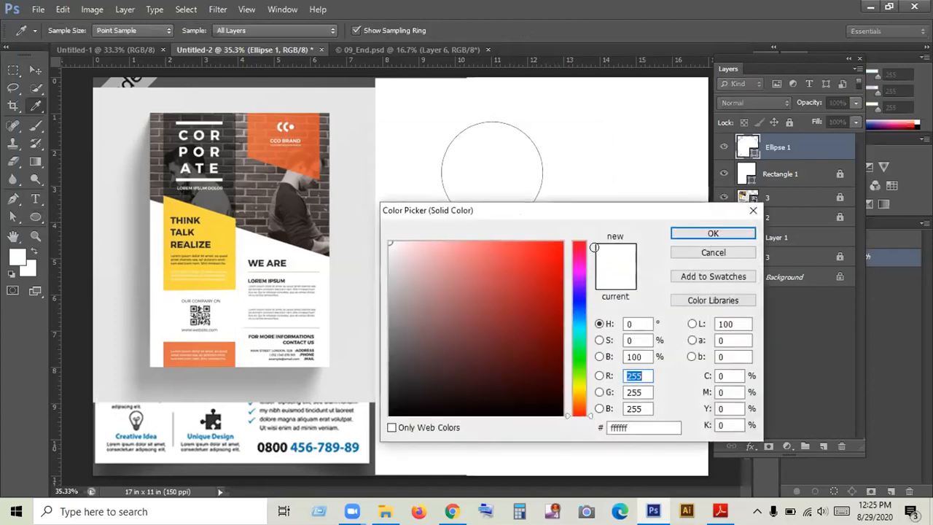
click(693, 232)
click(35, 69)
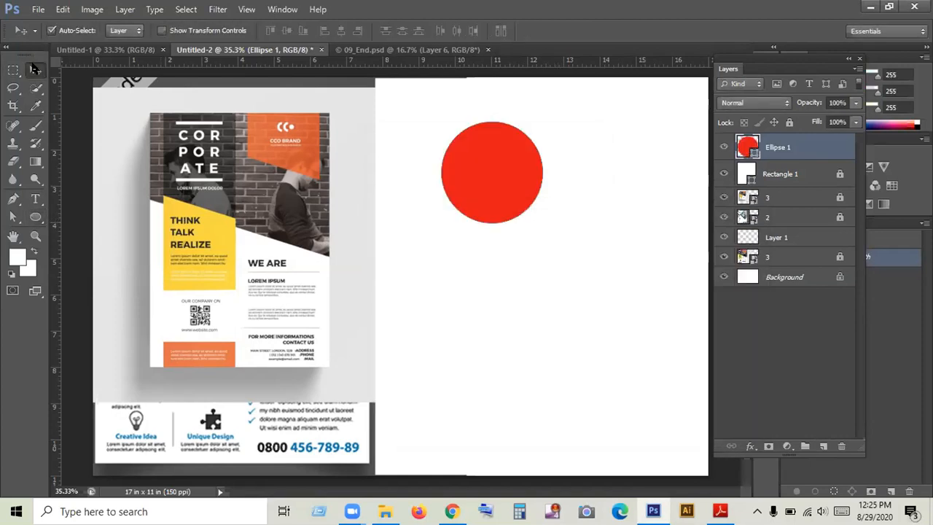
drag(504, 187, 513, 217)
click(612, 159)
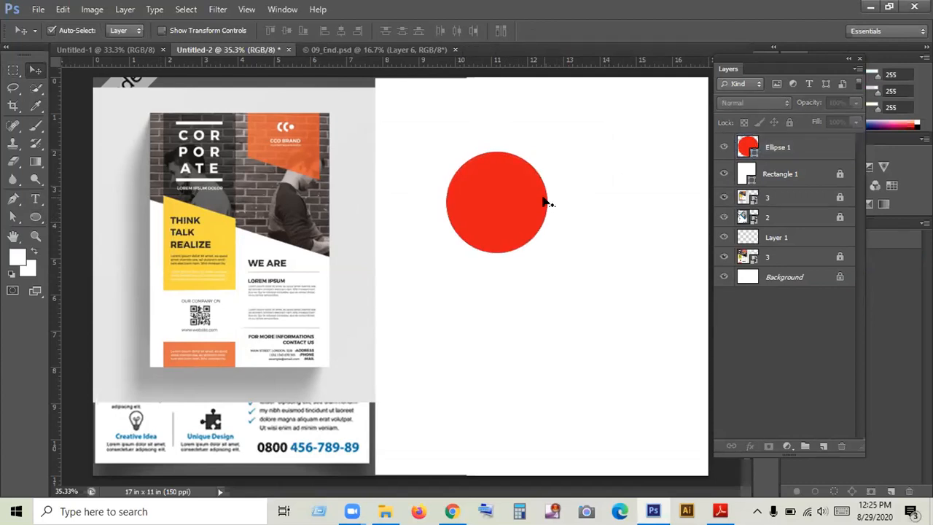
- Duplicate the red circle so the copy overlaps its right side, and recolour the copy bright green
drag(492, 182, 540, 194)
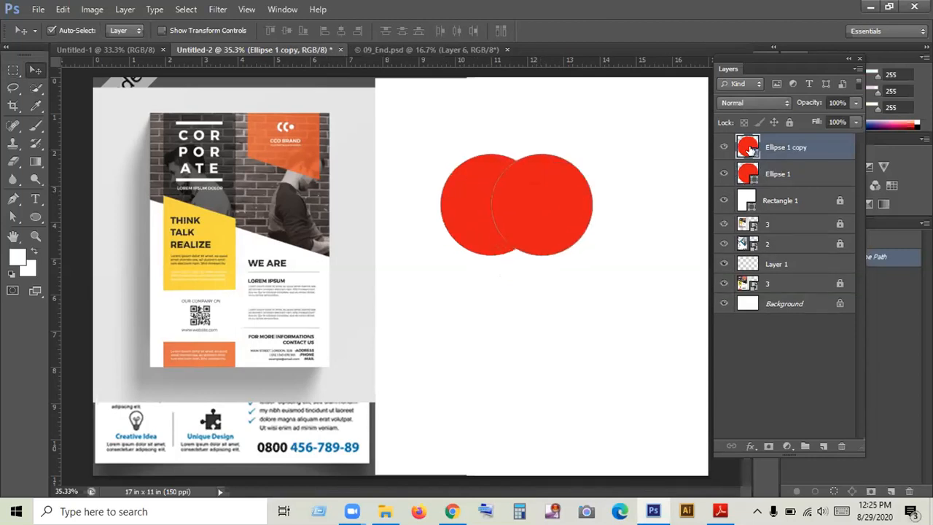
double_click(751, 149)
click(579, 356)
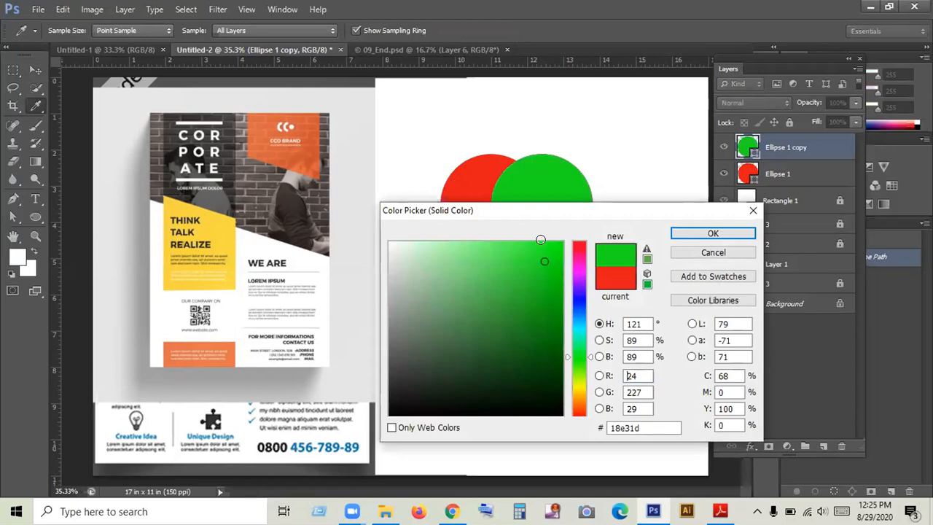
click(540, 239)
click(711, 233)
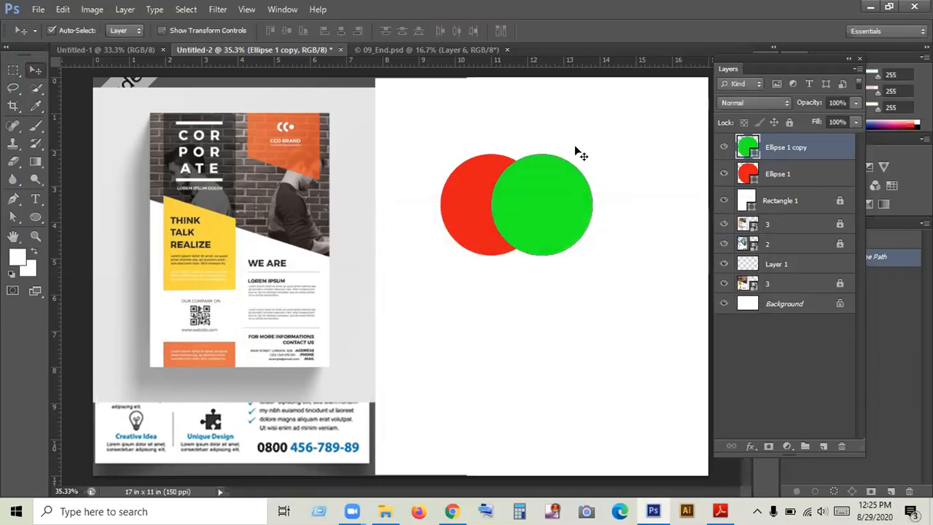
- Scale the green circle to about 85% and align it to the centre of the red circle
drag(559, 191, 528, 193)
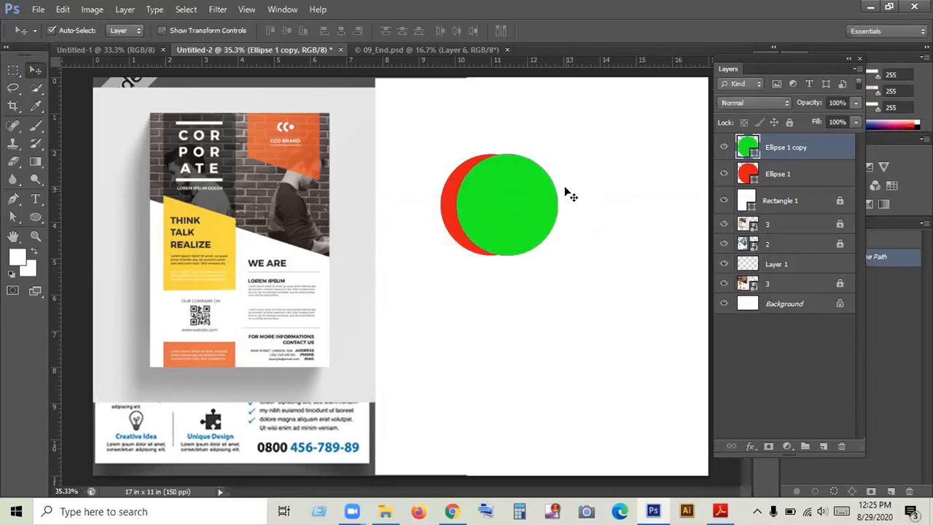
key(ctrl+t)
drag(553, 249, 550, 245)
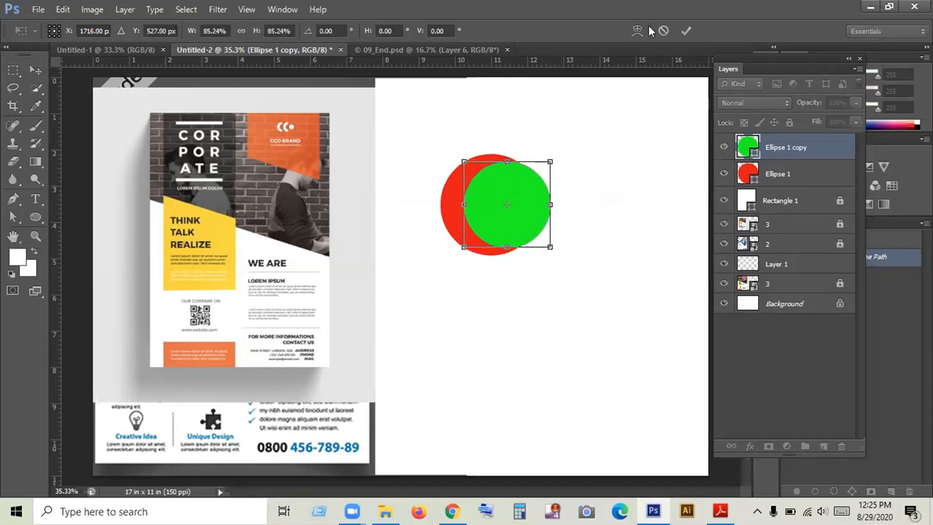
click(685, 30)
drag(439, 139, 561, 238)
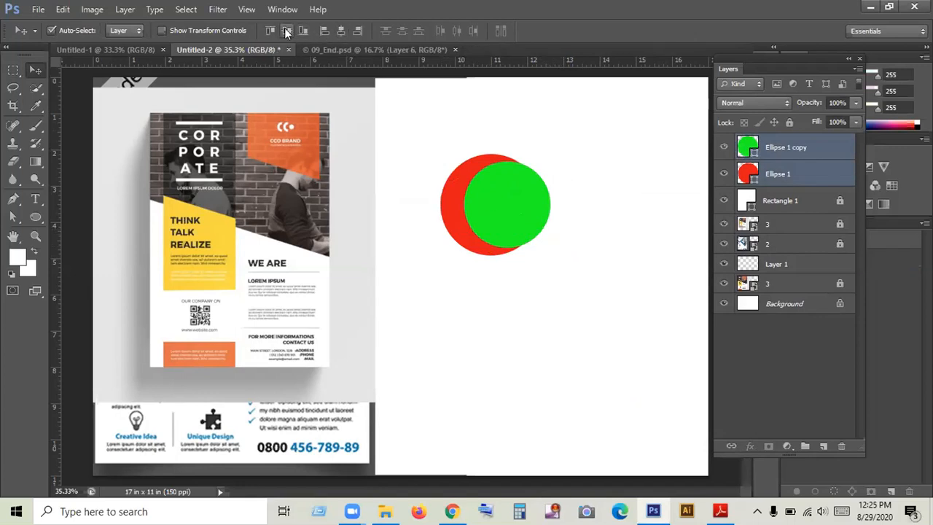
click(341, 29)
click(631, 194)
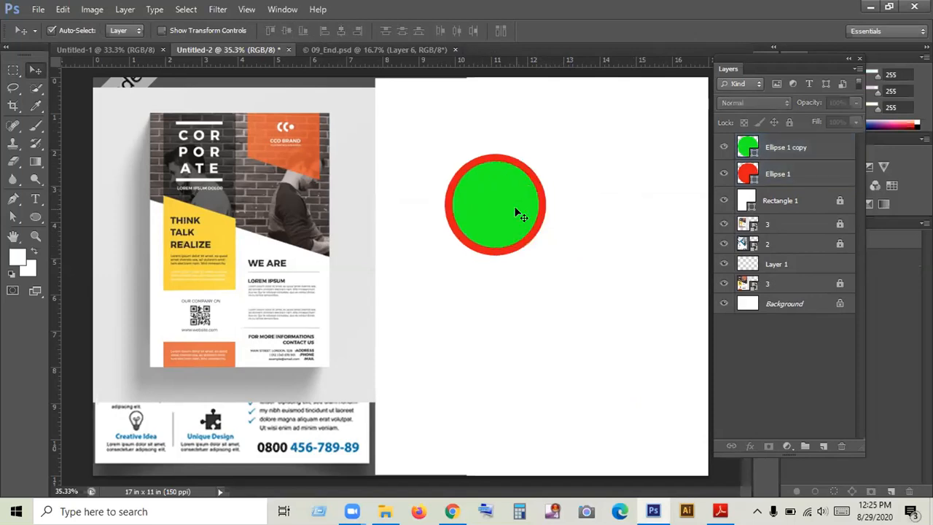
- Shrink the green circle slightly more around its centre to widen the red border
click(516, 213)
key(ctrl+t)
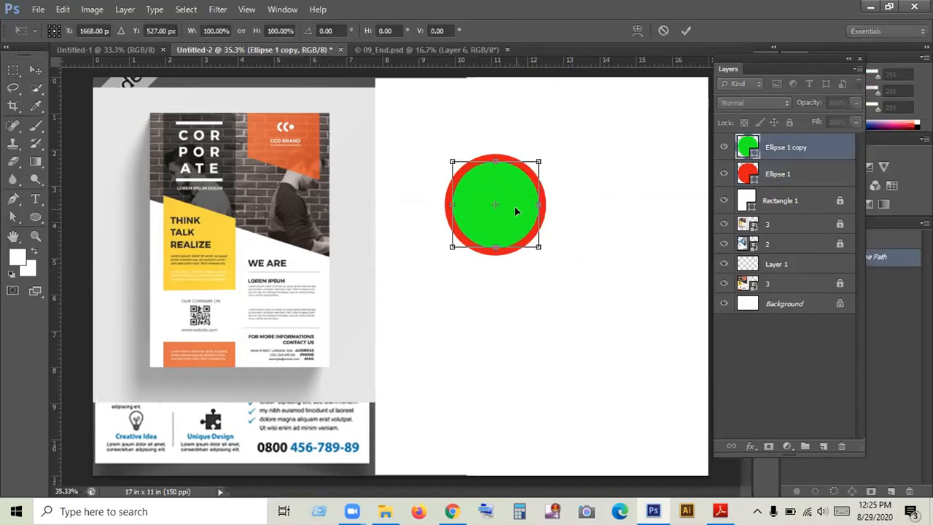
drag(540, 247, 535, 244)
click(685, 31)
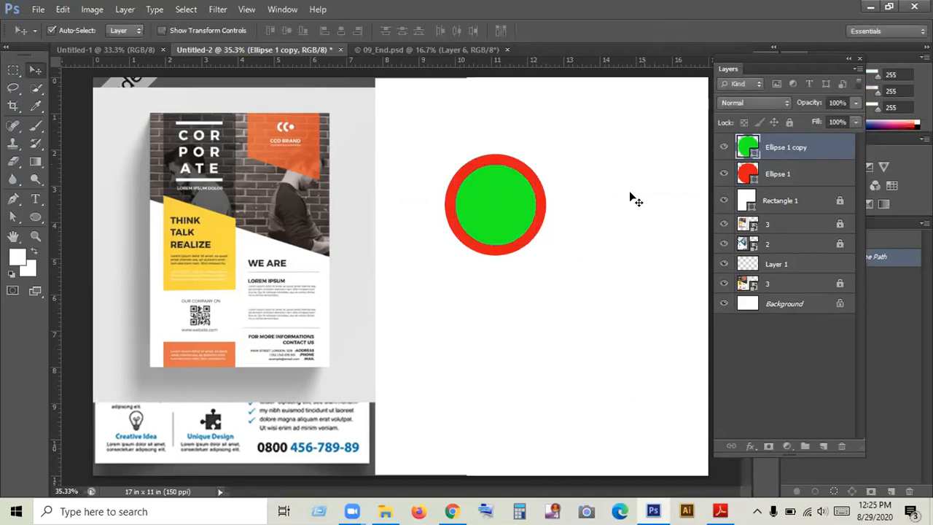
click(625, 211)
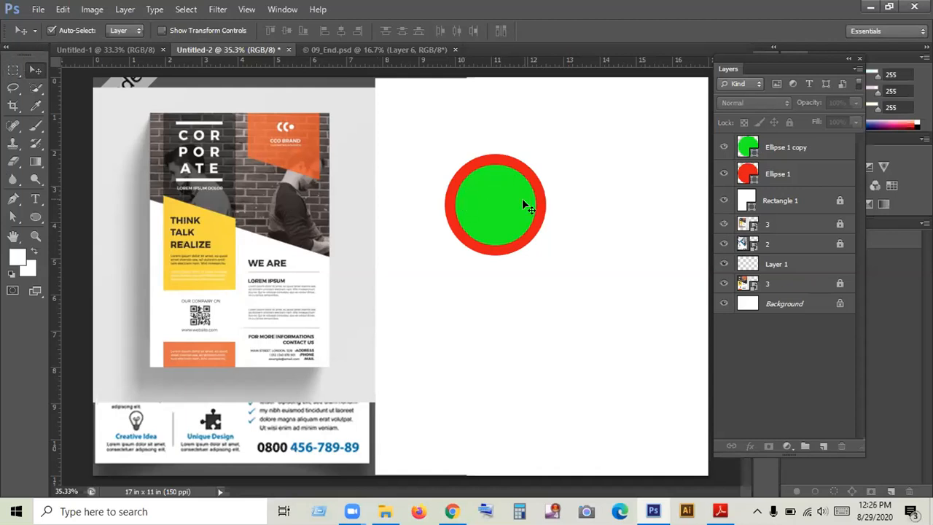
- Try to select the green circle's area with the Quick Selection tool, and clear the selection
click(747, 149)
right_click(13, 70)
click(61, 90)
click(43, 89)
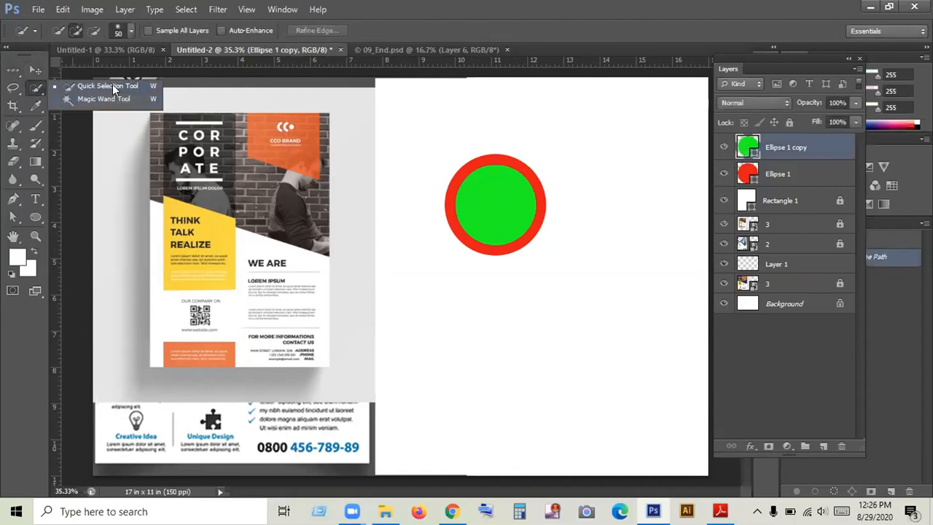
click(112, 85)
click(496, 201)
mouse_move(513, 207)
mouse_down()
mouse_move(485, 188)
mouse_move(503, 227)
mouse_move(475, 204)
mouse_move(502, 181)
mouse_move(519, 204)
mouse_move(495, 228)
mouse_move(460, 208)
mouse_move(487, 175)
mouse_move(518, 217)
mouse_move(500, 236)
mouse_move(567, 218)
mouse_up()
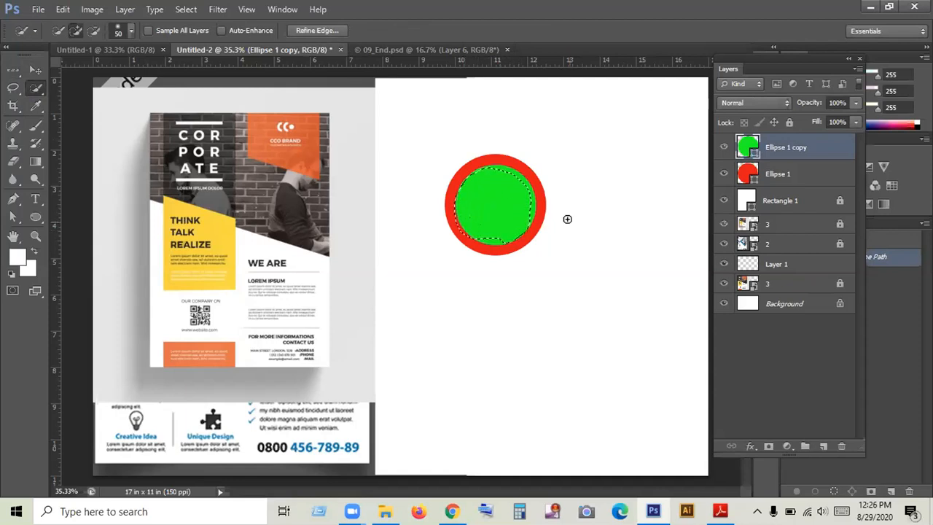
key(ctrl+d)
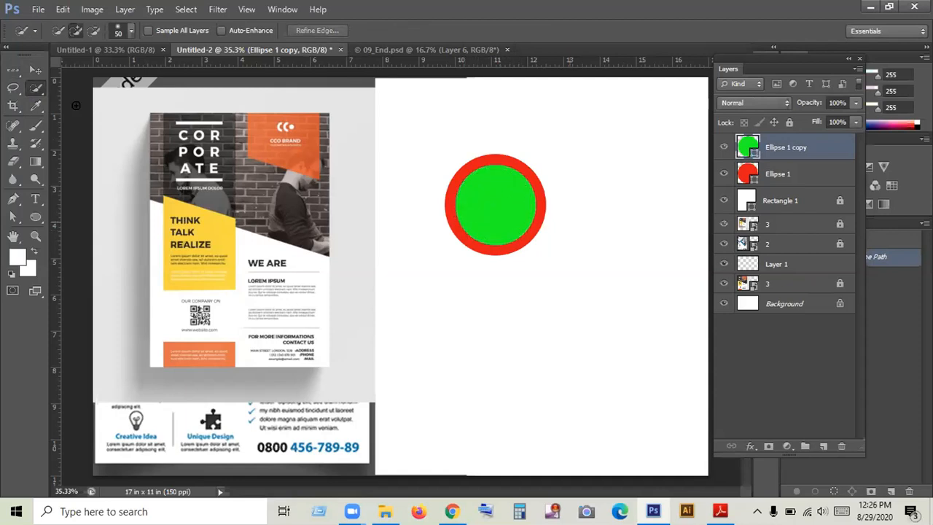
- Try to select the green circle with the Magic Wand tool
right_click(34, 91)
click(91, 102)
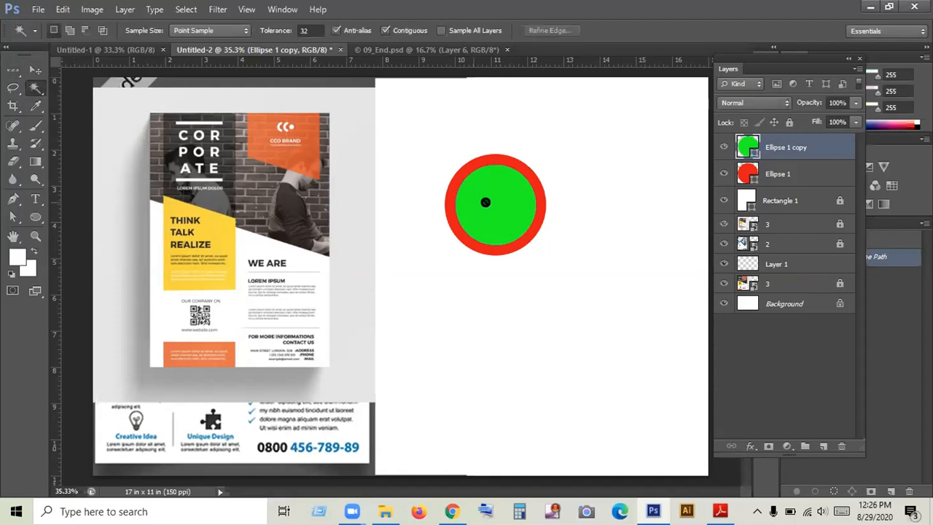
click(491, 203)
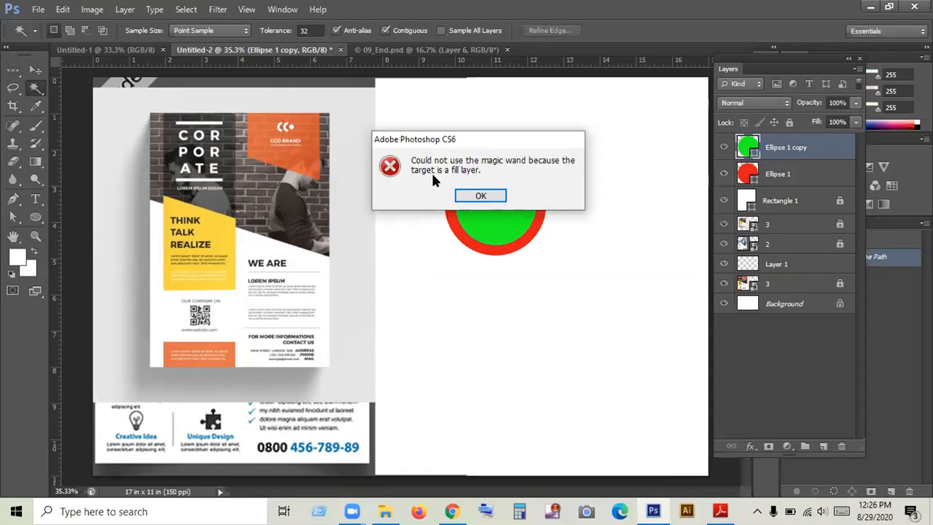
click(480, 195)
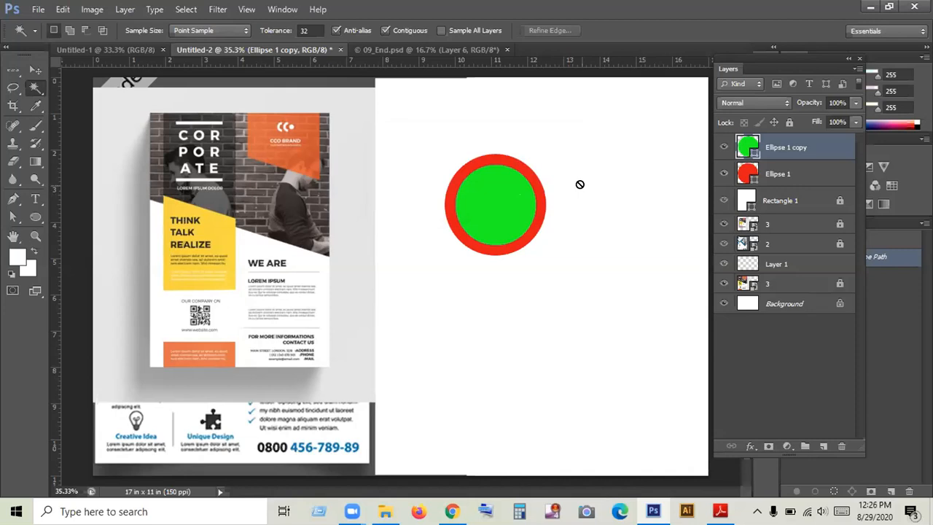
- Try to delete the right half of the green circle using a rectangular marquee selection
drag(12, 70, 78, 73)
click(194, 94)
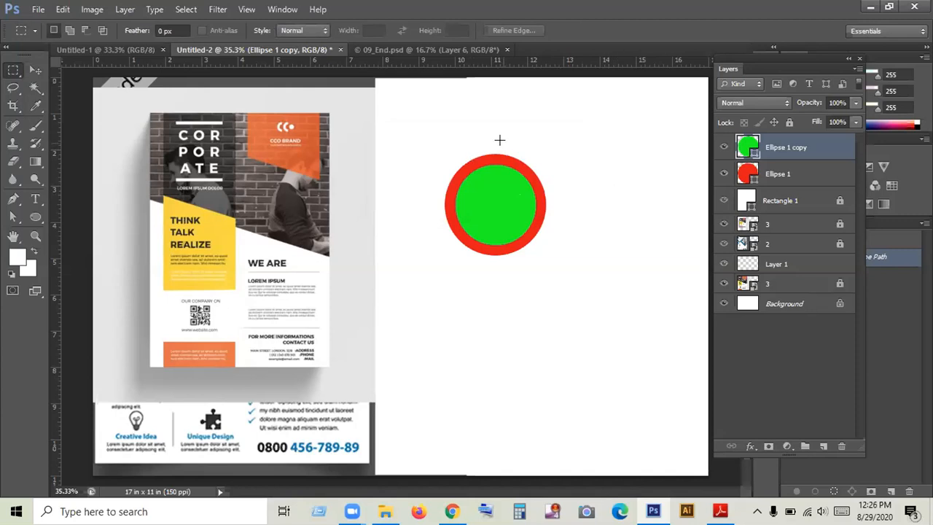
drag(491, 138, 581, 273)
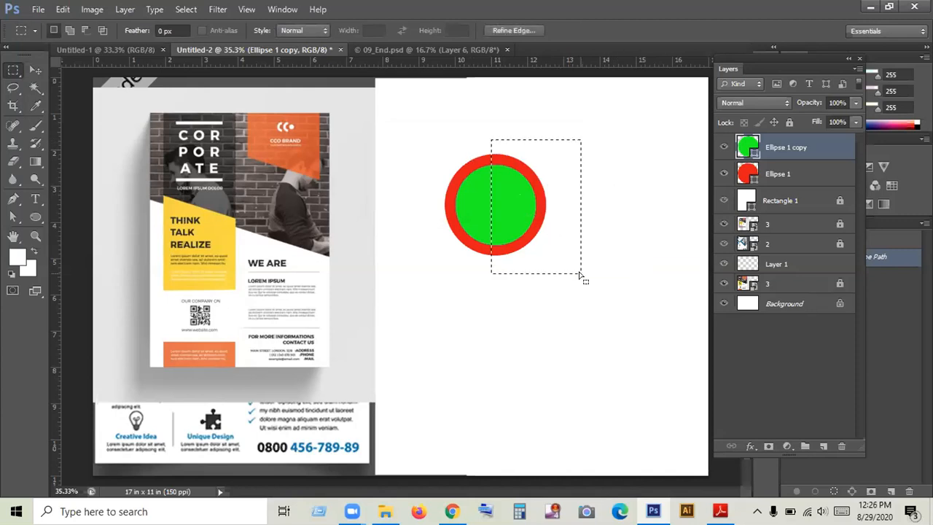
key(Delete)
click(522, 232)
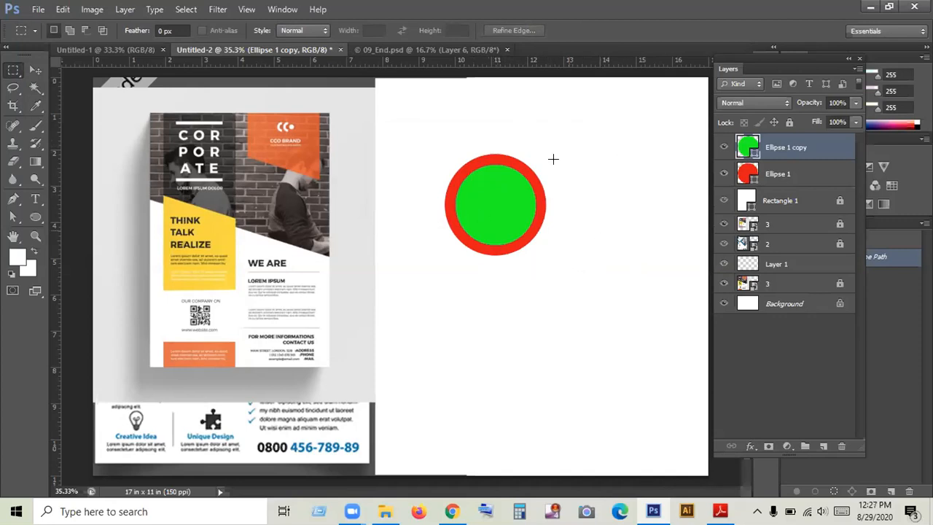
- Merge the green and red circle shapes into a single shape layer
click(37, 70)
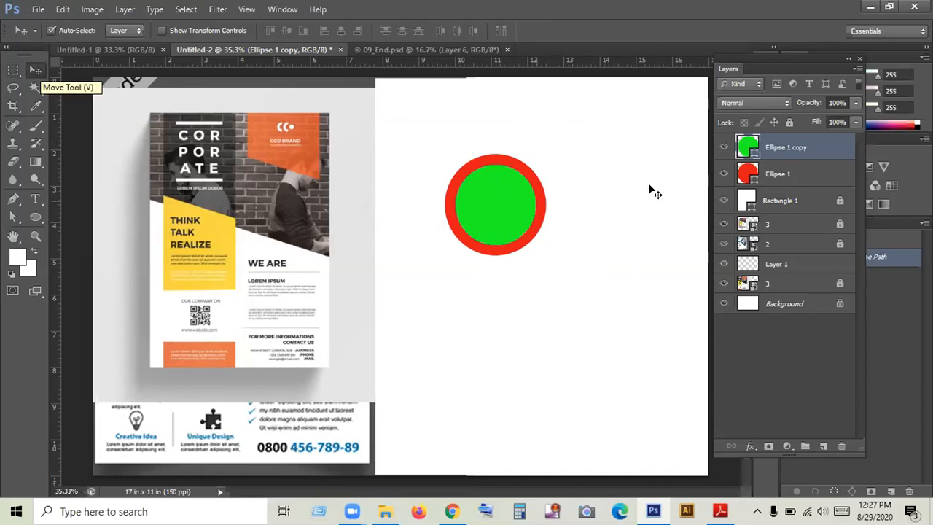
shift+click(776, 174)
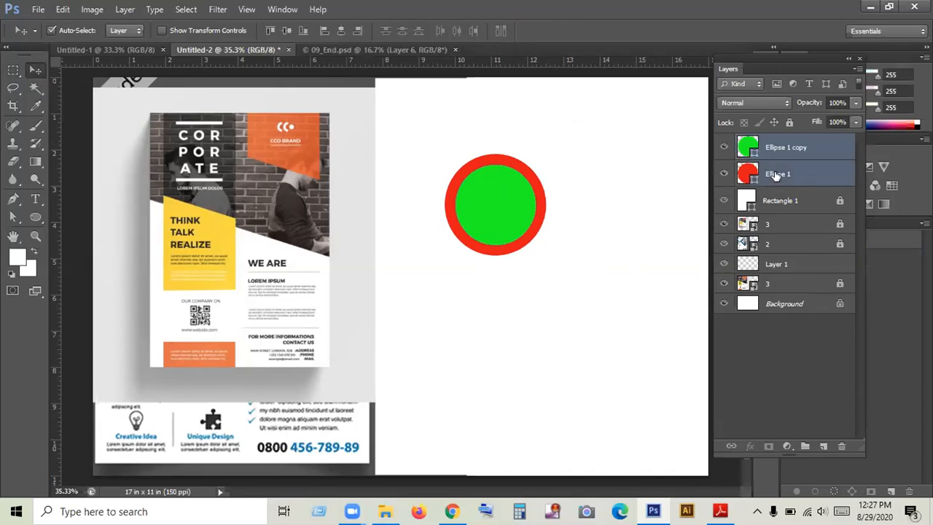
right_click(778, 156)
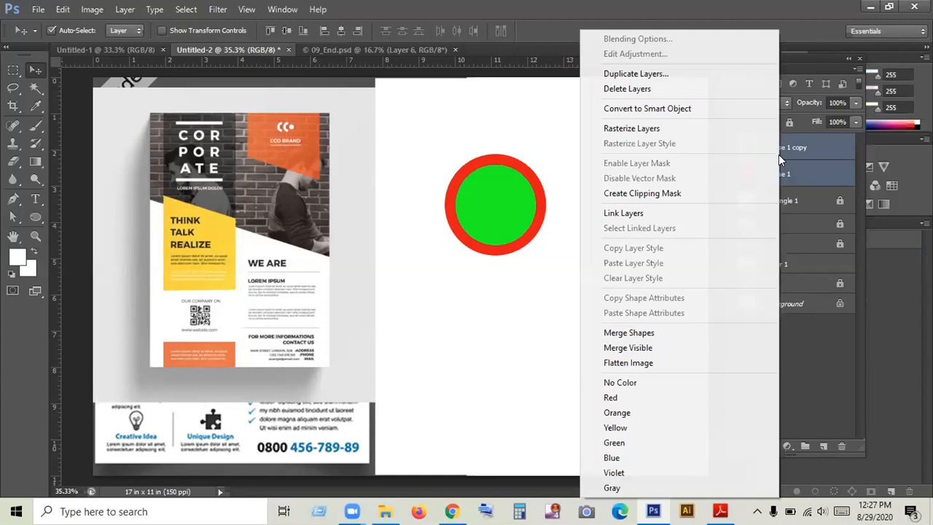
click(635, 334)
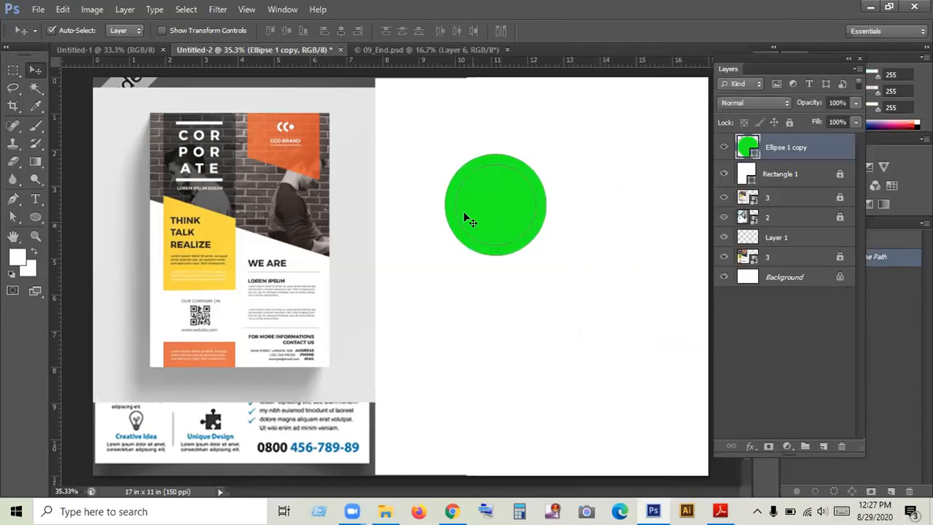
- Try to delete the inner circle of the merged green shape using the Quick Selection tool
click(35, 88)
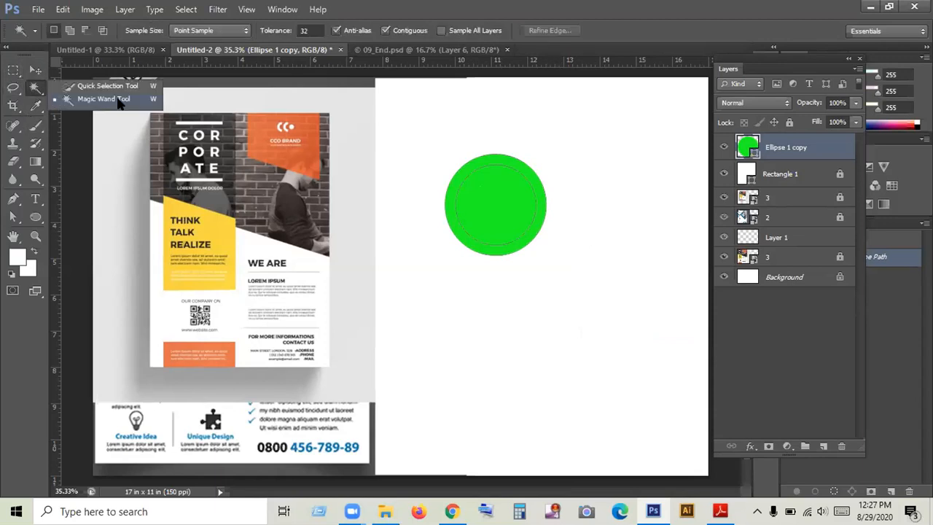
click(110, 83)
mouse_move(455, 187)
mouse_down()
mouse_move(510, 212)
mouse_move(513, 225)
mouse_move(499, 230)
mouse_move(469, 202)
mouse_move(477, 181)
mouse_move(510, 181)
mouse_move(524, 198)
mouse_move(505, 227)
mouse_move(469, 224)
mouse_move(463, 210)
mouse_move(477, 179)
mouse_move(511, 183)
mouse_move(527, 229)
mouse_up()
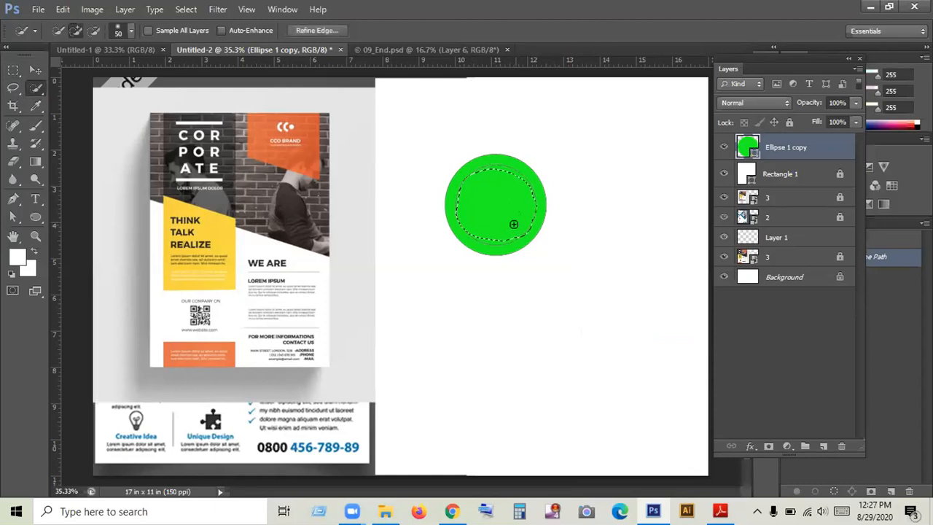
key(Delete)
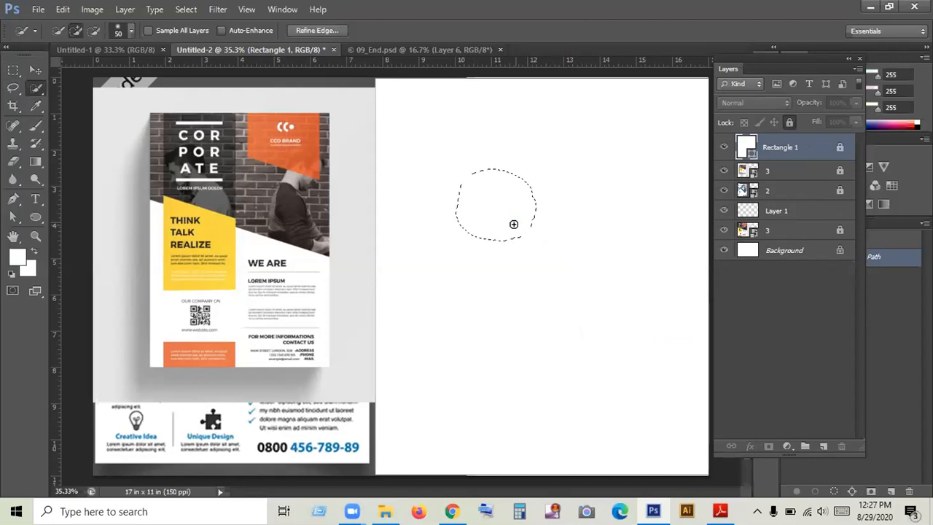
- Undo the deletion, the selection and the merging of the two circle shapes
key(ctrl+z)
key(ctrl+alt+z)
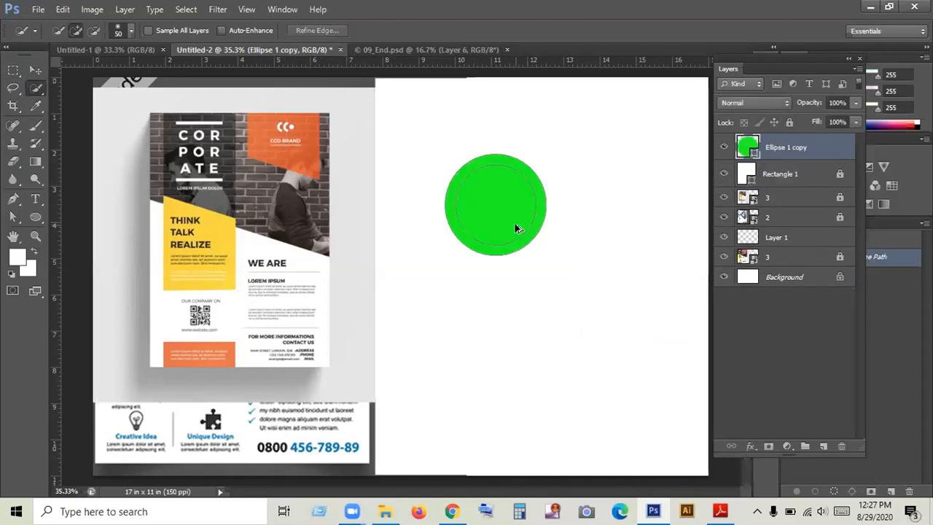
key(ctrl+alt+z)
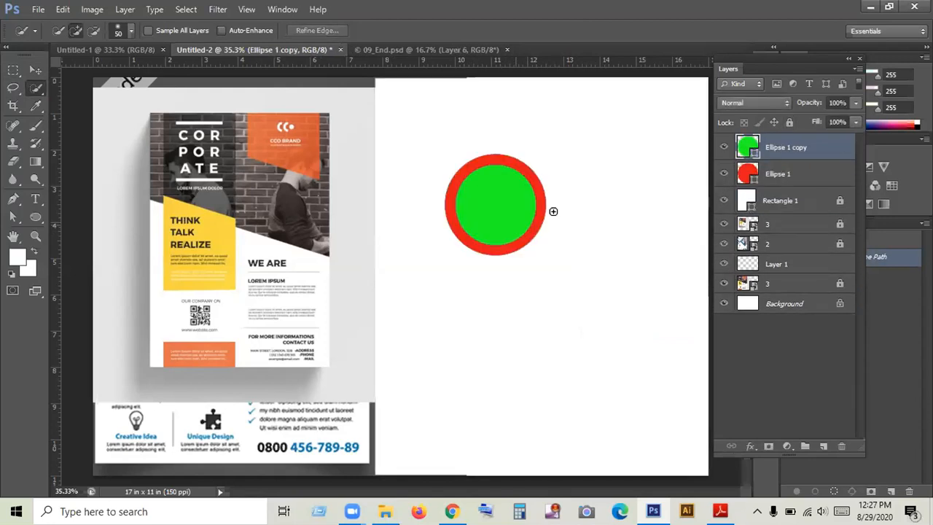
- Rasterize the green and red circle layers together and merge them into one layer
shift+click(778, 177)
right_click(778, 179)
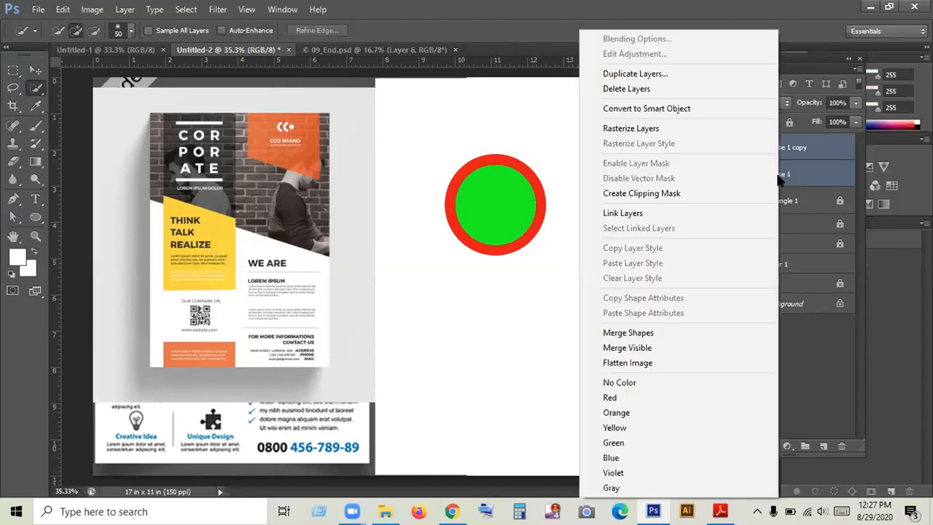
click(645, 130)
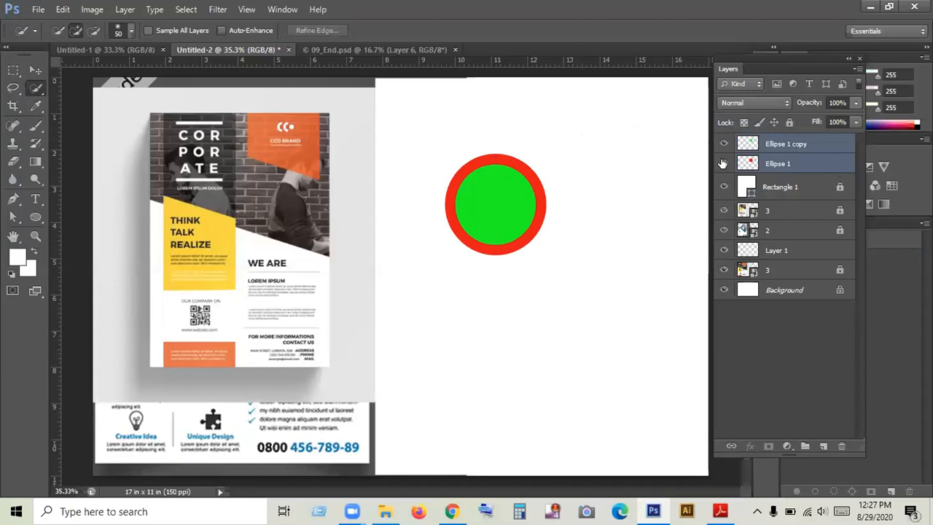
click(723, 144)
click(724, 143)
right_click(784, 146)
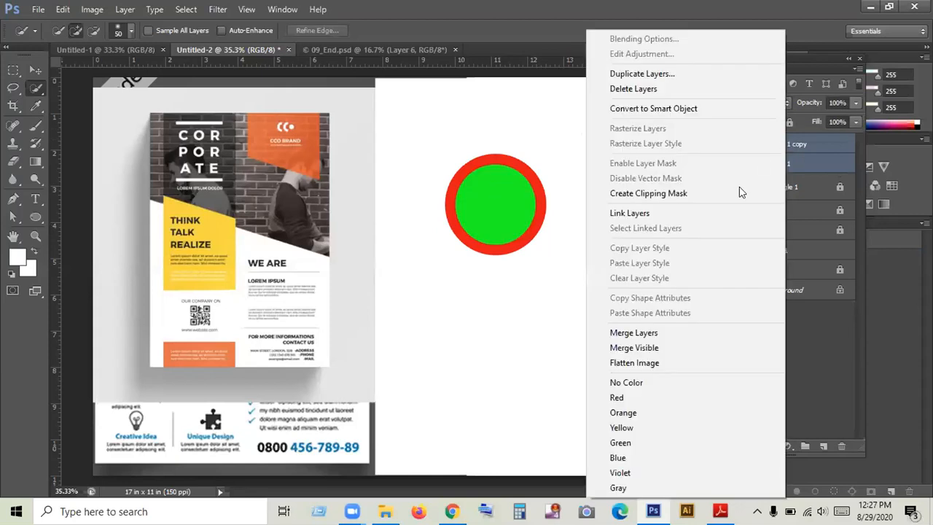
click(650, 334)
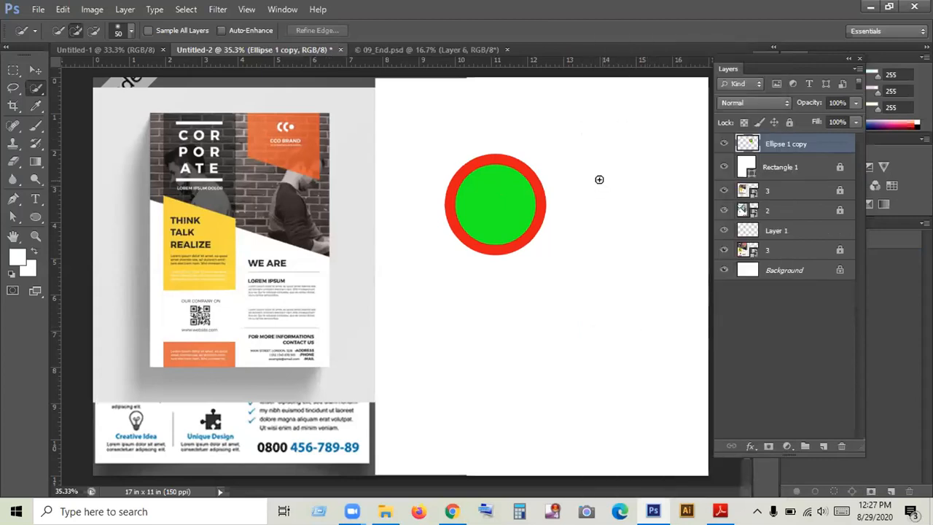
- Delete the green inner circle with a Quick Selection, and cut away the ring's right half using a rectangular marquee
click(482, 184)
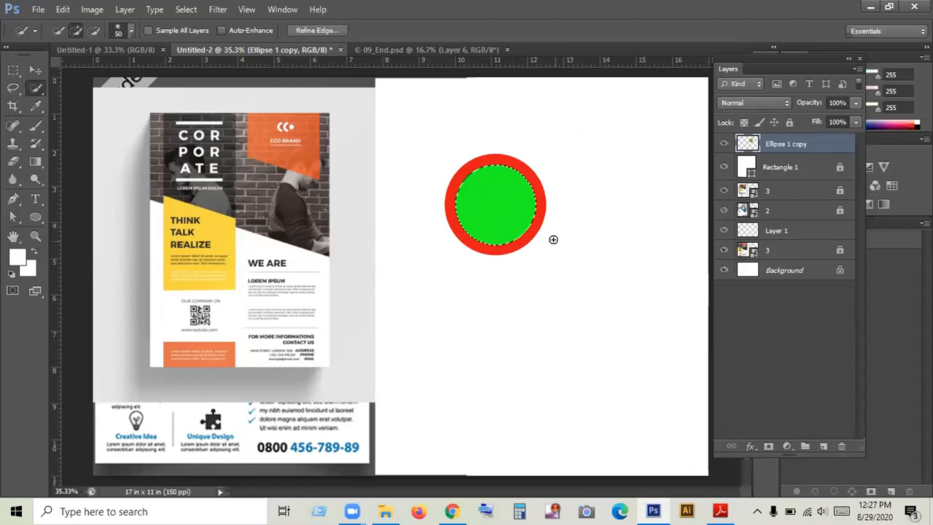
key(Delete)
click(13, 70)
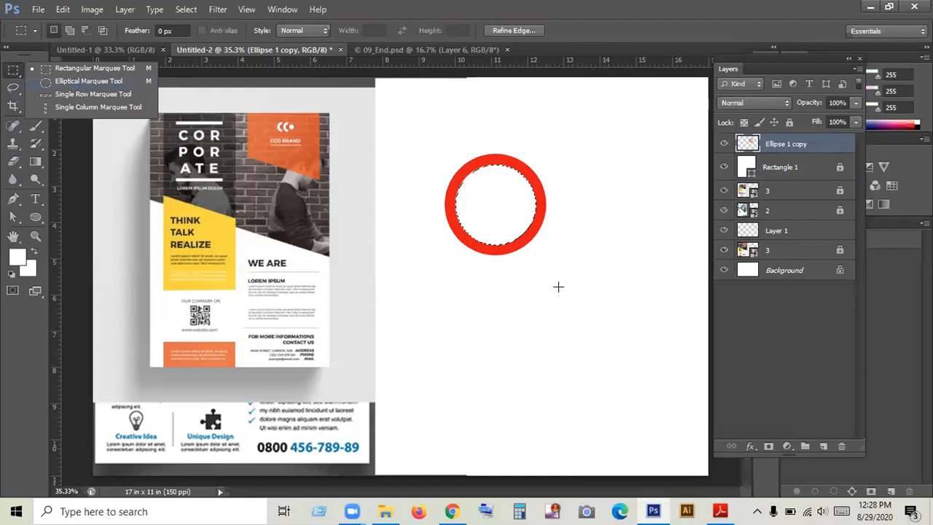
drag(495, 129, 561, 295)
key(Delete)
key(ctrl+d)
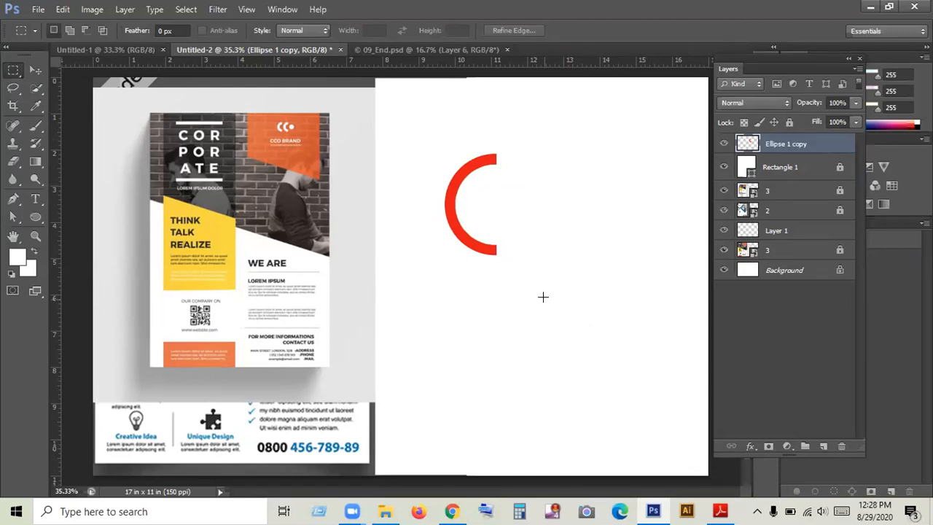
- Move the red half ring slightly up and to the right on the white page
click(36, 69)
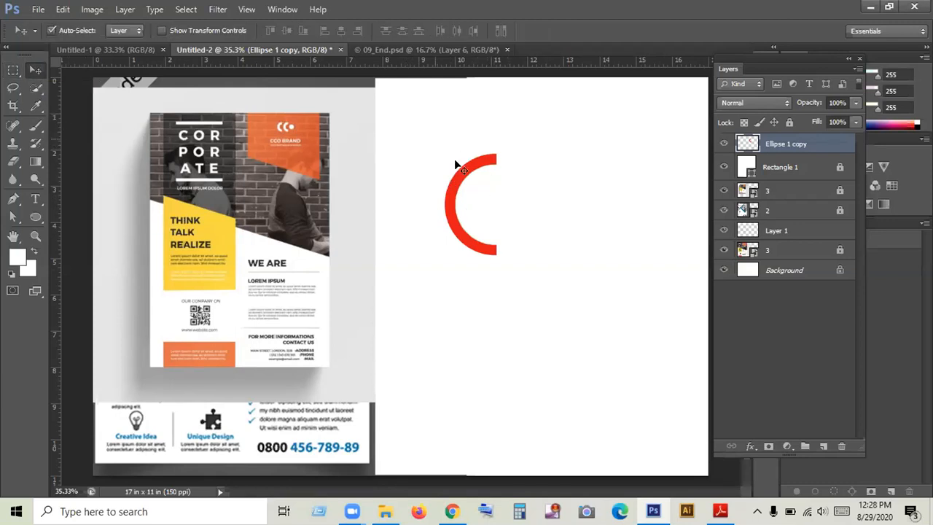
drag(471, 181, 466, 170)
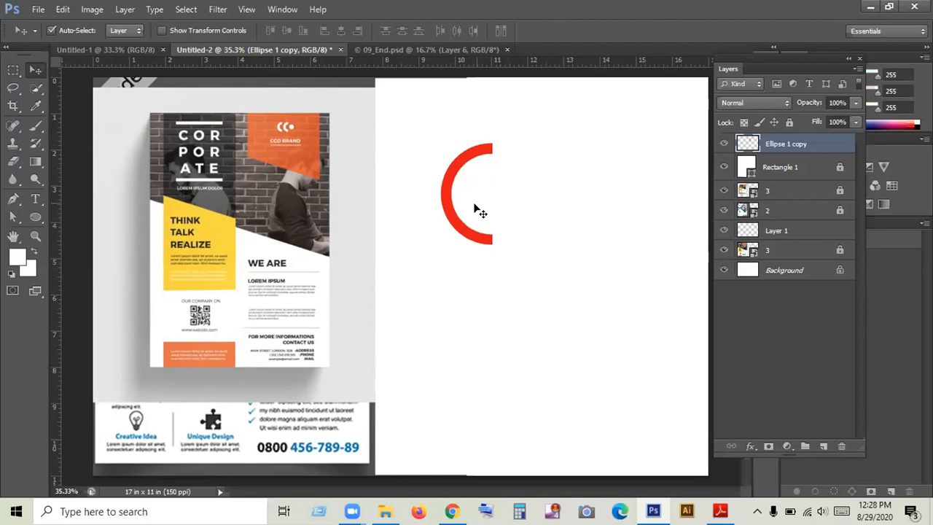
key(ctrl+z)
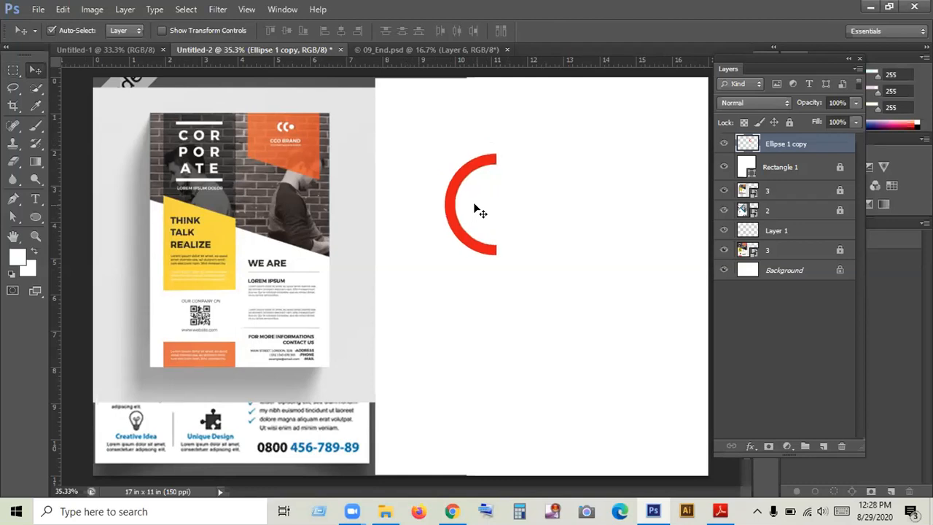
key(ctrl+alt+z)
key(ctrl+d)
key(ctrl+alt+z)
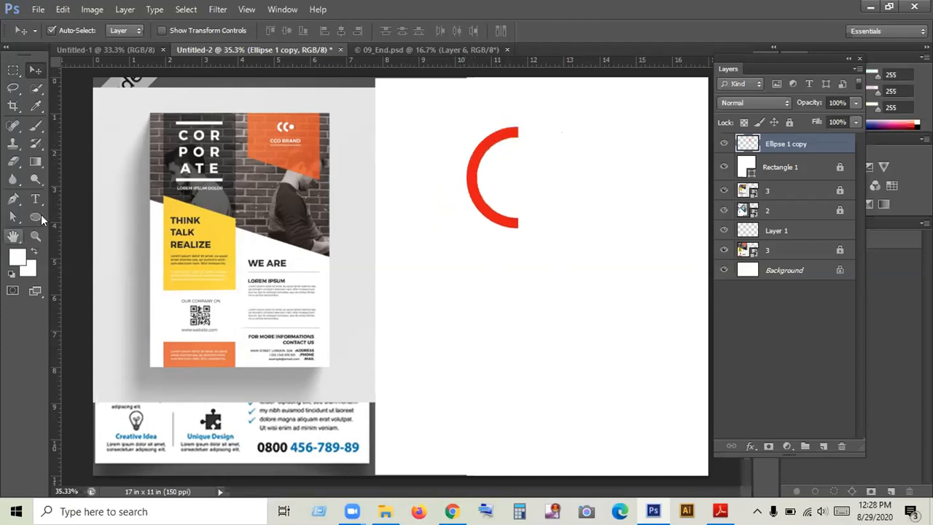
- Draw a circle about 375 px wide below the red half ring and fill it with teal
click(36, 218)
drag(444, 324, 505, 338)
drag(440, 253, 522, 365)
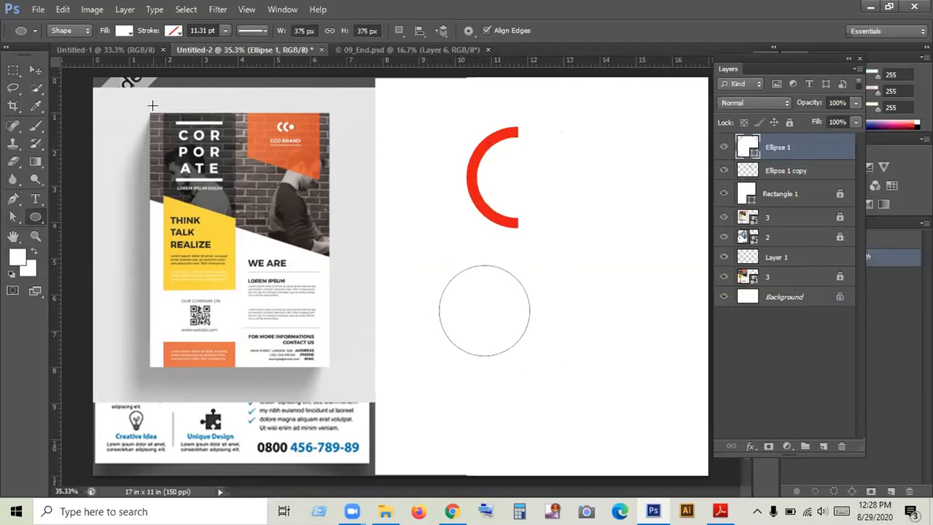
click(123, 30)
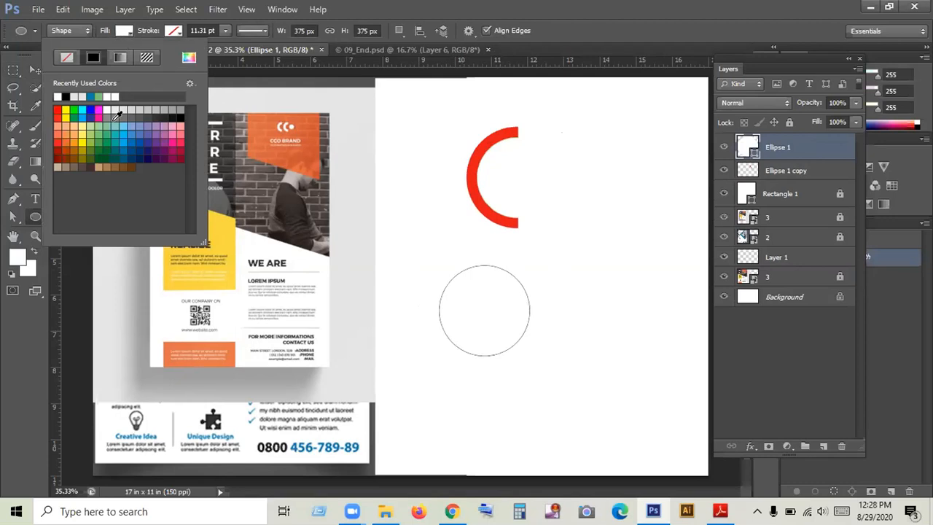
click(110, 130)
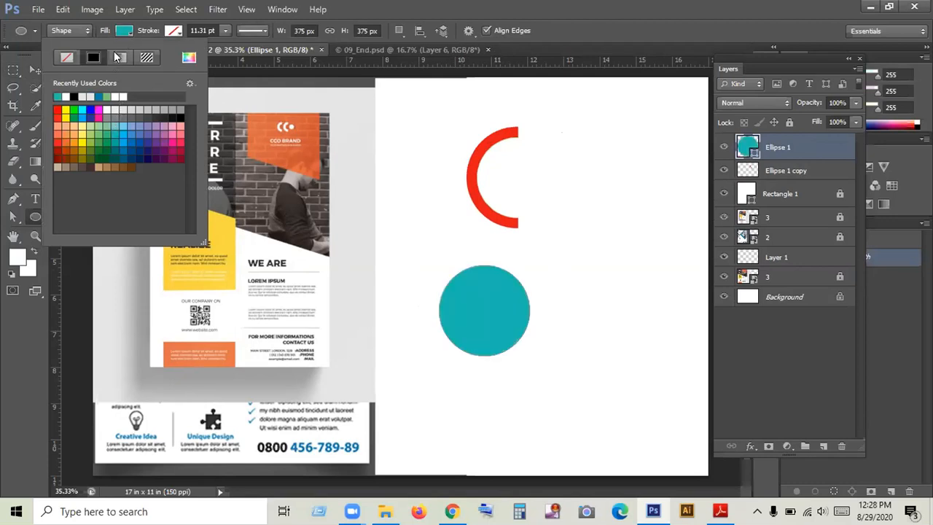
- Duplicate the teal circle so the copy overlaps its right side, and recolor the copy pink
click(34, 69)
drag(472, 315, 520, 310)
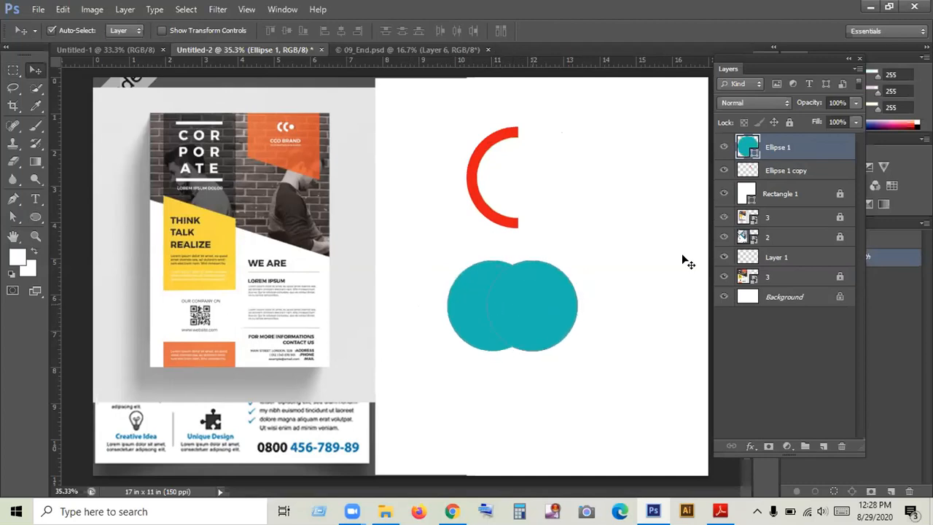
double_click(746, 147)
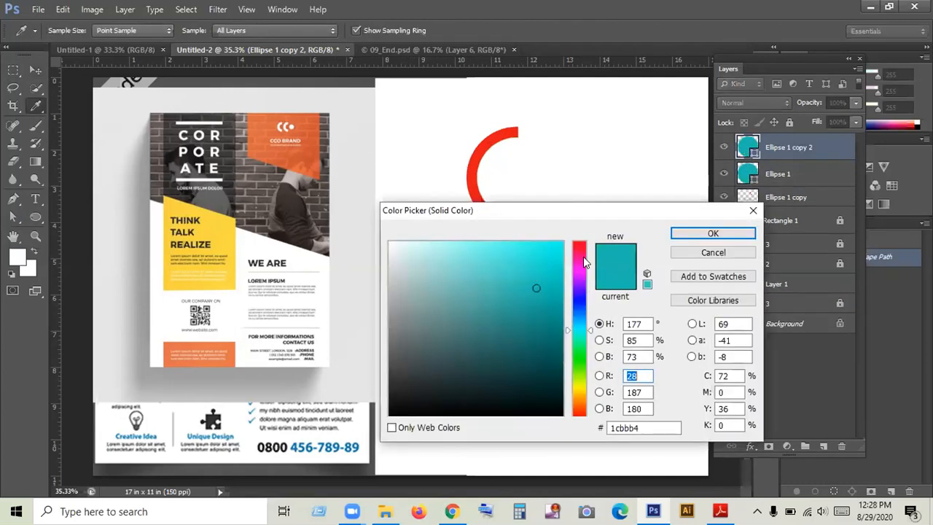
click(582, 253)
click(712, 233)
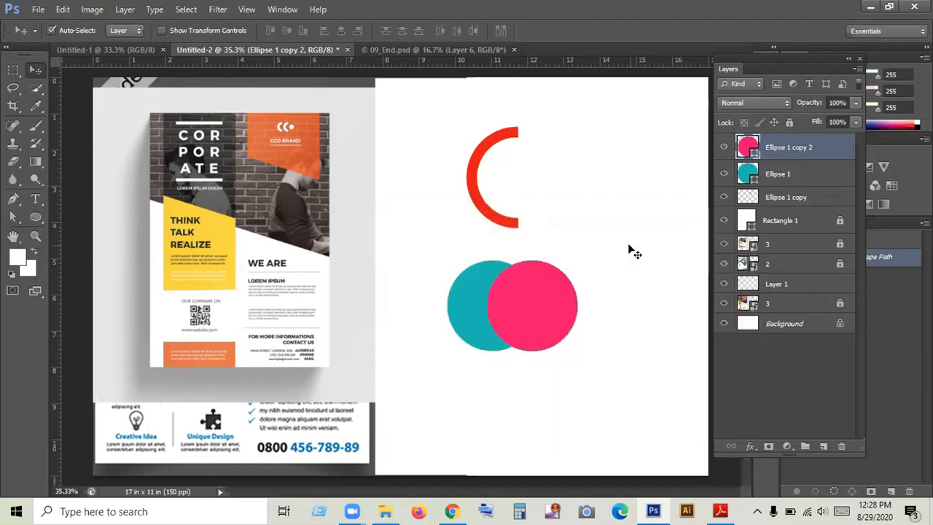
- Scale the pink circle to about 80% and align the horizontal centers of the pink and teal circles
key(ctrl+t)
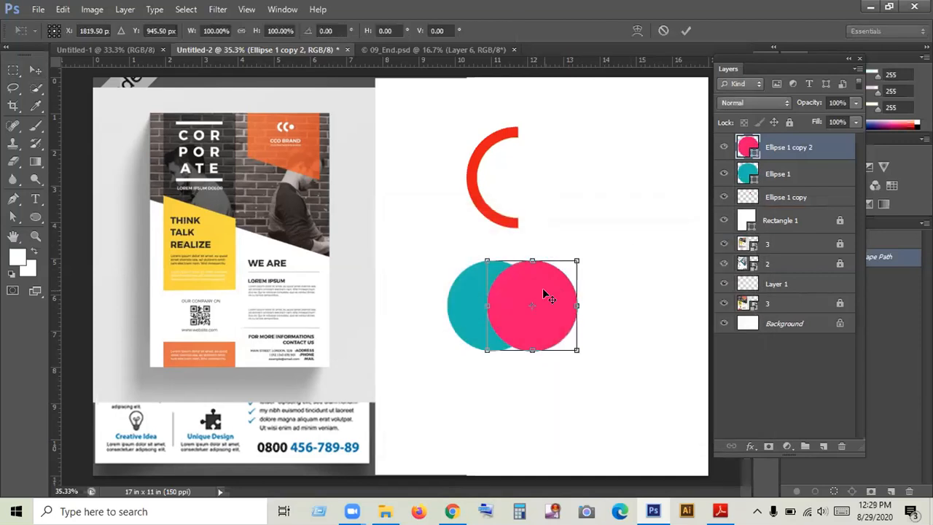
drag(575, 351, 567, 341)
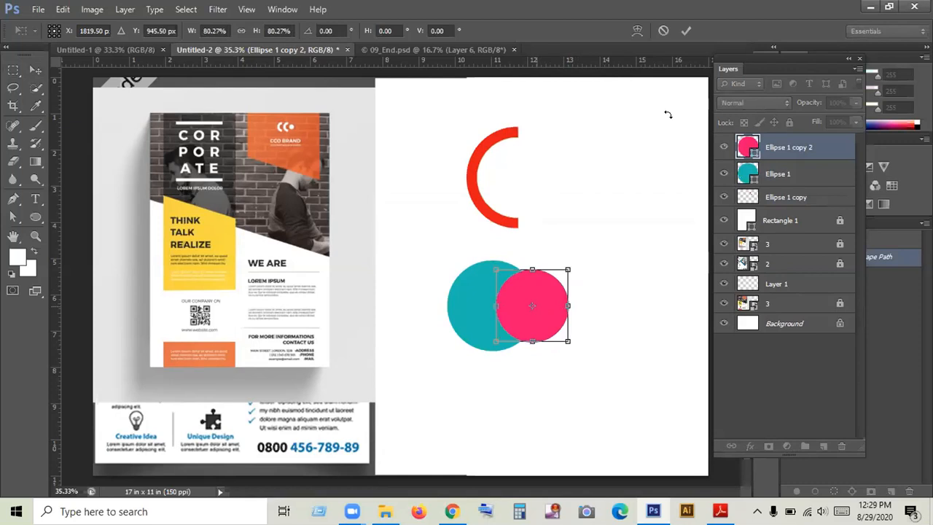
click(686, 30)
drag(433, 270, 568, 333)
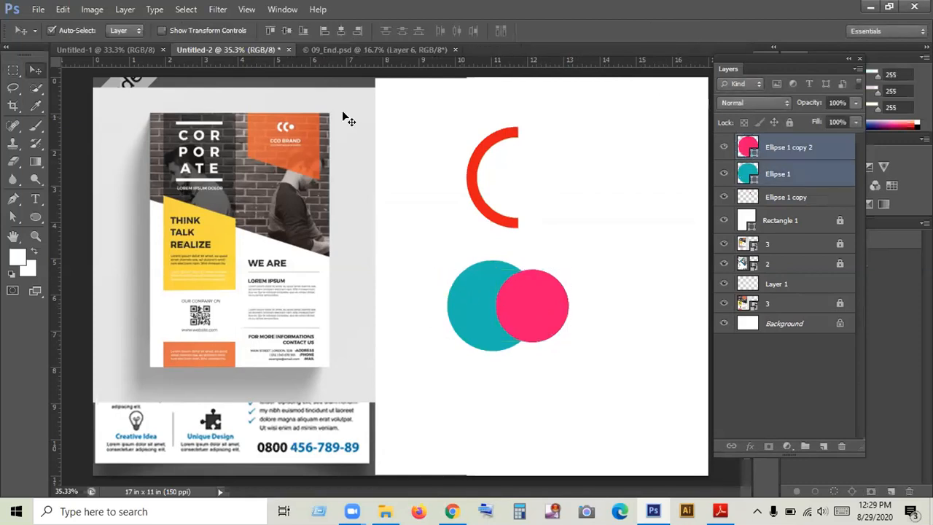
click(339, 31)
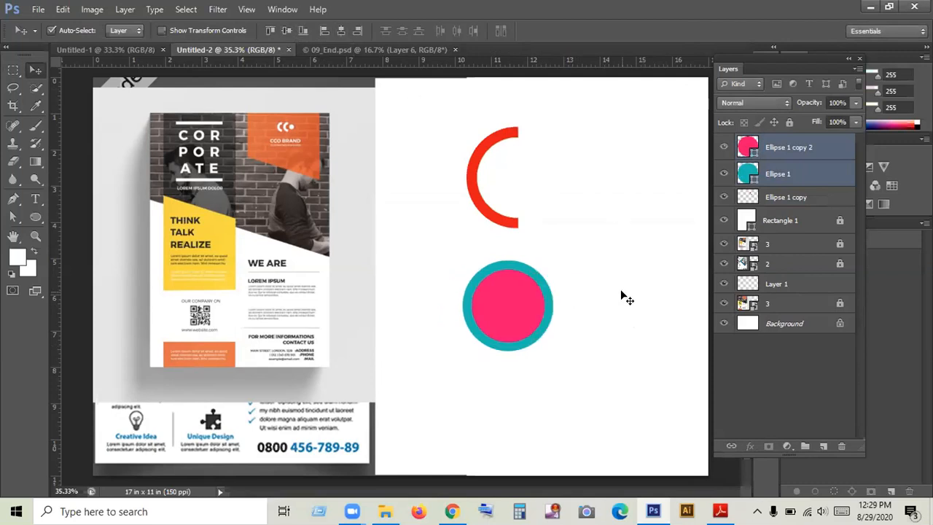
drag(585, 376, 470, 264)
click(88, 9)
click(63, 9)
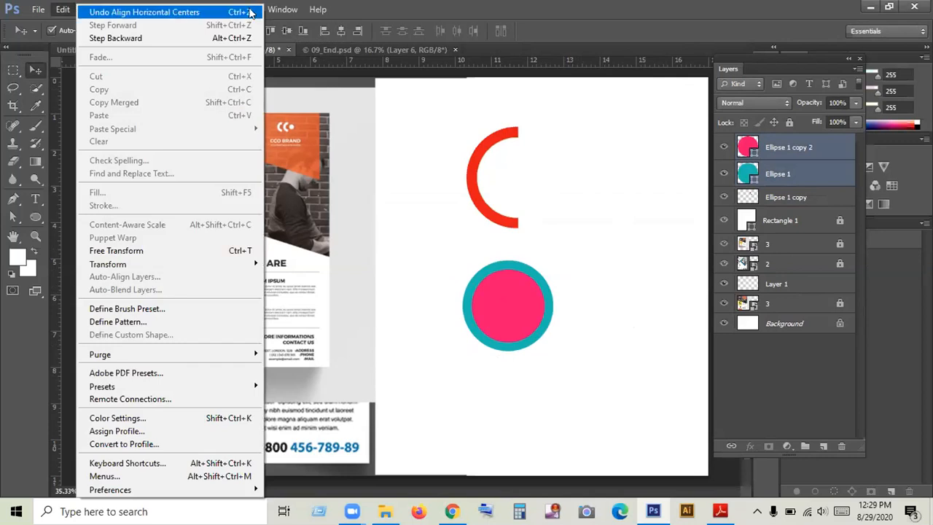
mouse_move(219, 9)
mouse_move(187, 8)
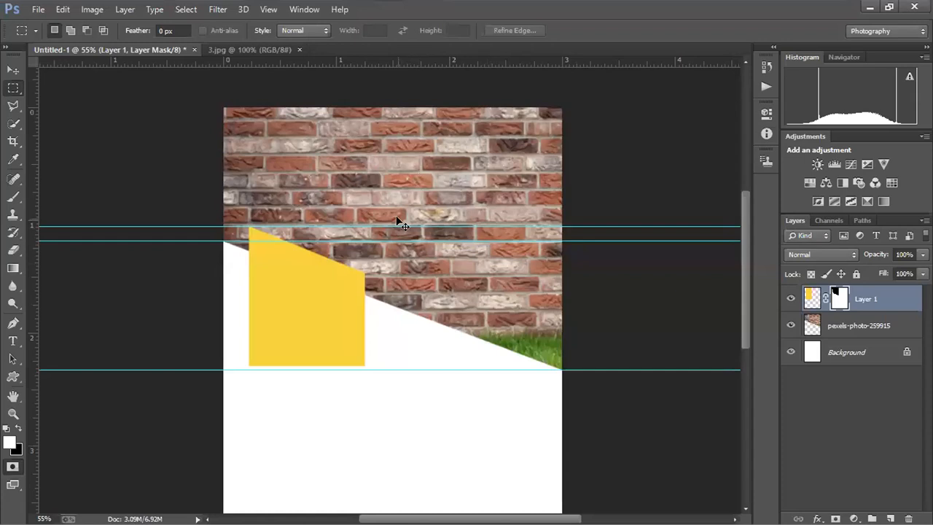
- Hide the guides, the yellow shape and the brick wall photo, and convert the Background into a regular layer
key(ctrl+semicolon)
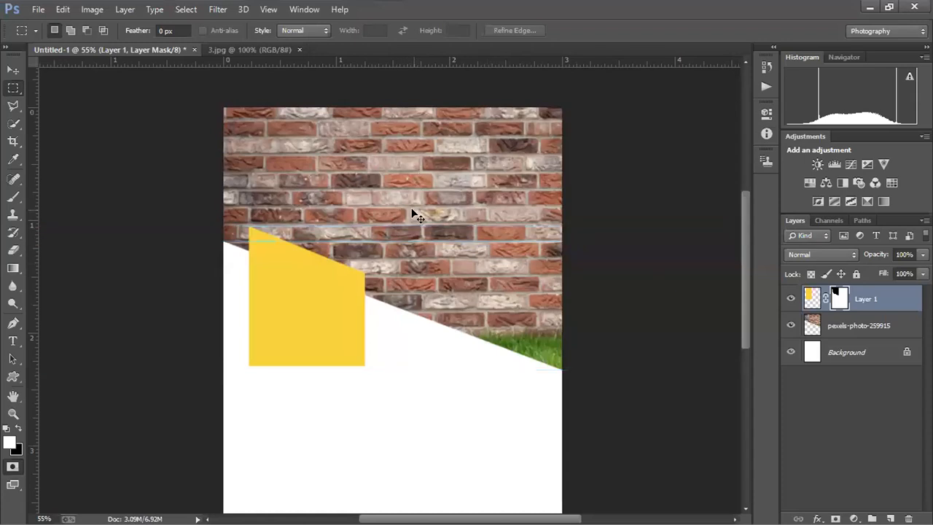
click(789, 325)
click(790, 298)
right_click(860, 353)
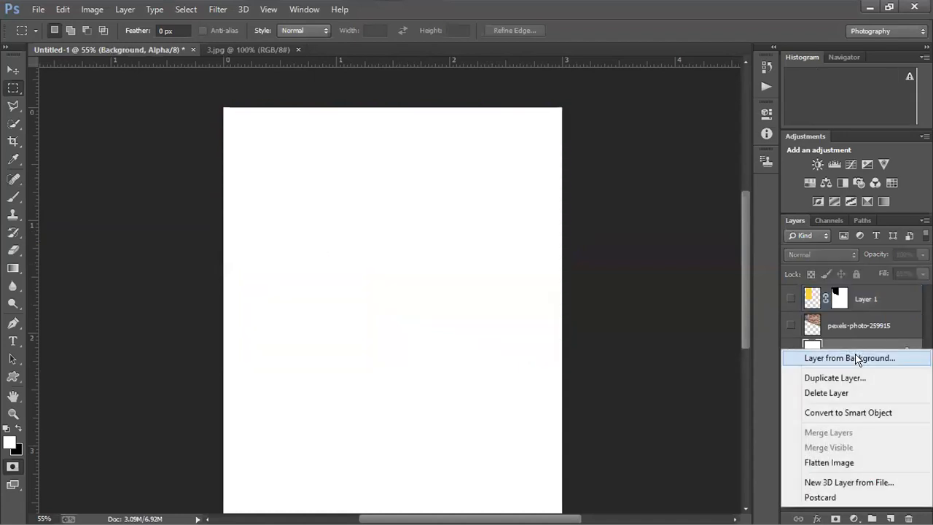
click(858, 358)
- Make a roughly circular selection in the upper part of the blank page with the Elliptical Marquee tool
click(14, 123)
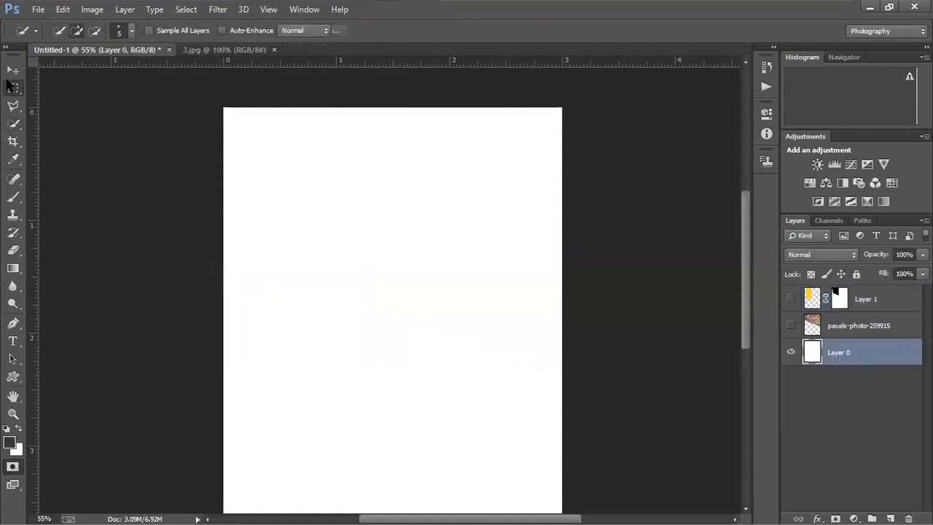
click(13, 89)
click(34, 99)
drag(327, 205, 408, 283)
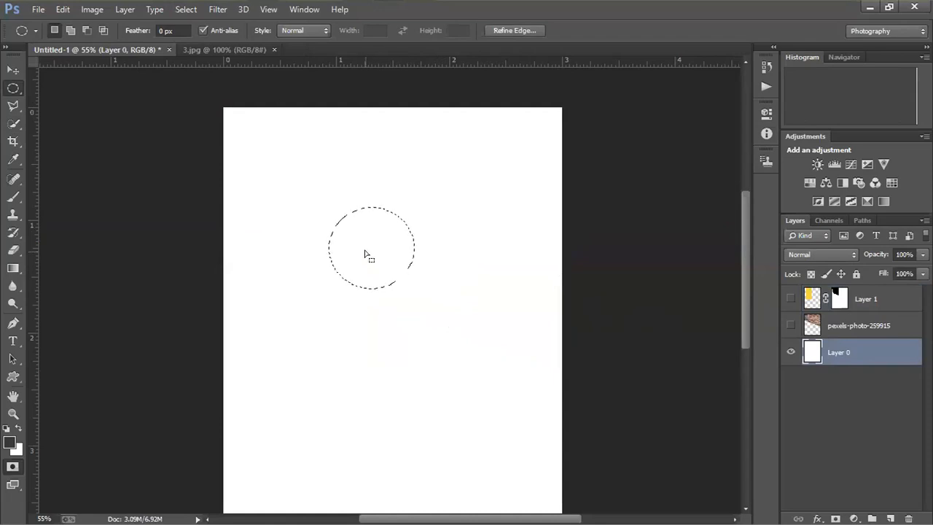
- Try to paint the circular selection dark grey with the Brush tool, and undo the strokes
click(13, 197)
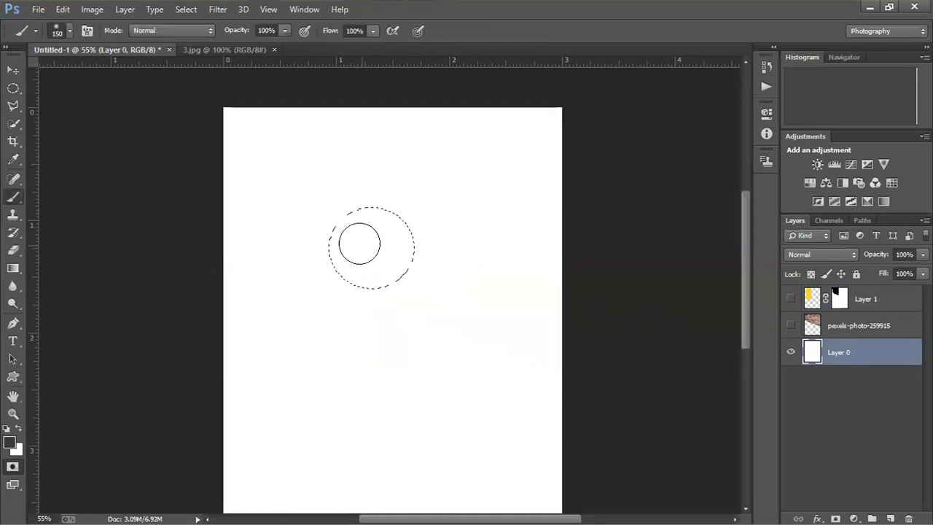
mouse_move(360, 243)
mouse_down()
mouse_move(347, 224)
mouse_move(410, 227)
mouse_move(414, 207)
mouse_move(385, 264)
mouse_move(398, 256)
mouse_move(350, 214)
mouse_move(356, 314)
mouse_up()
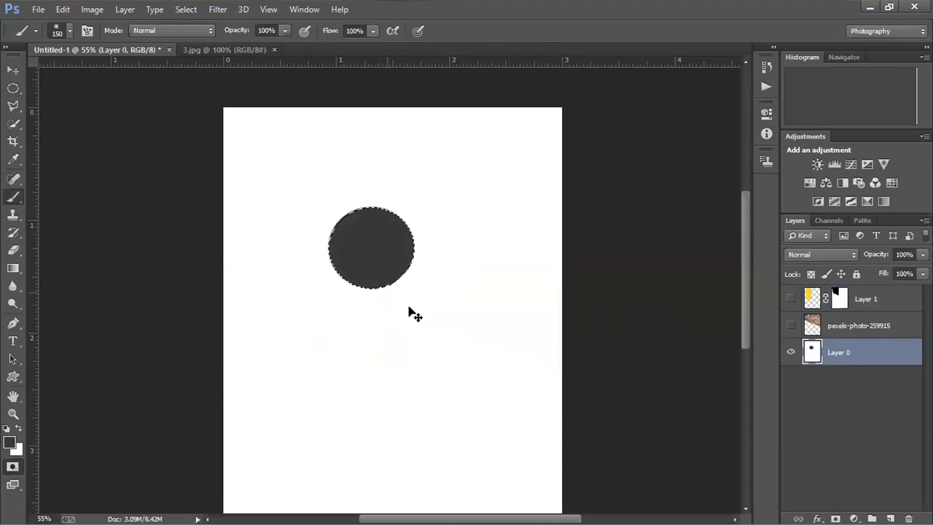
key(ctrl+alt+z)
key(ctrl+alt+z)
key(ctrl+alt+z)
key(ctrl+alt+z)
key(ctrl+alt+z)
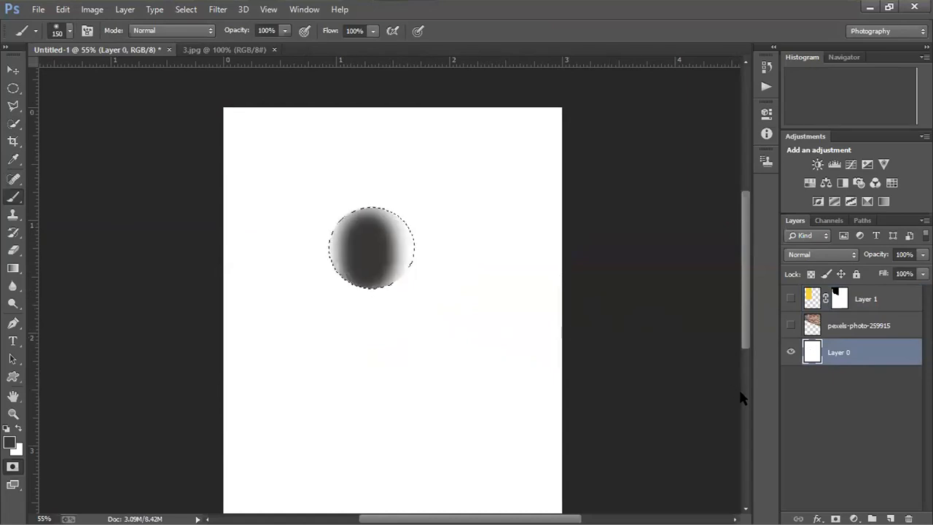
- Add a new layer above the blank page, paint the circular selection dark grey with the Brush tool, and deselect
click(889, 518)
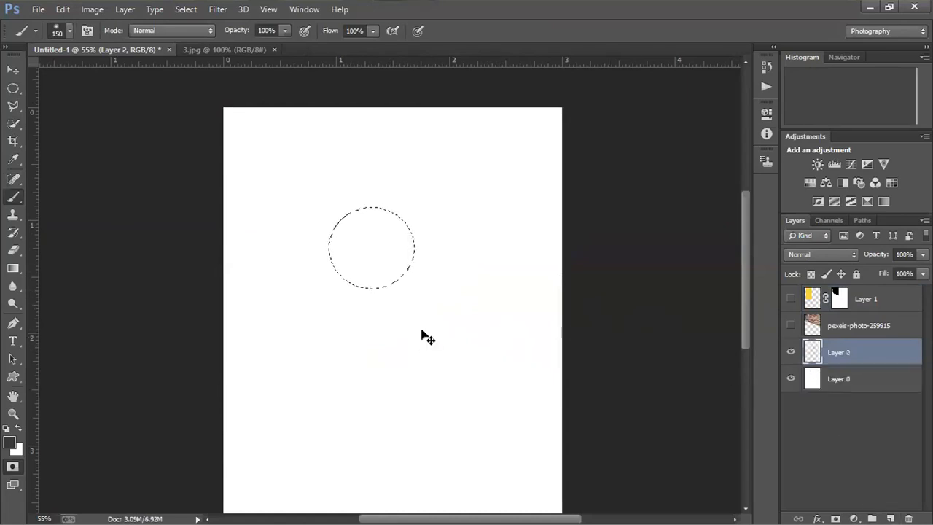
mouse_move(379, 272)
mouse_down()
mouse_move(328, 317)
mouse_move(387, 212)
mouse_move(398, 224)
mouse_move(327, 293)
mouse_up()
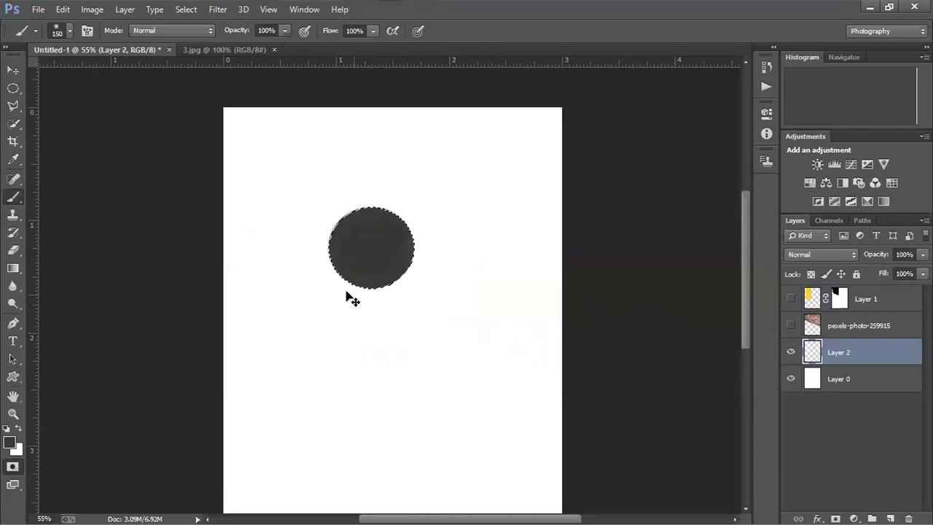
drag(392, 212, 382, 265)
key(ctrl+d)
- Duplicate the dark grey circle and move the copy horizontally to the right by about half its width
key(v)
drag(338, 246, 382, 247)
key(h)
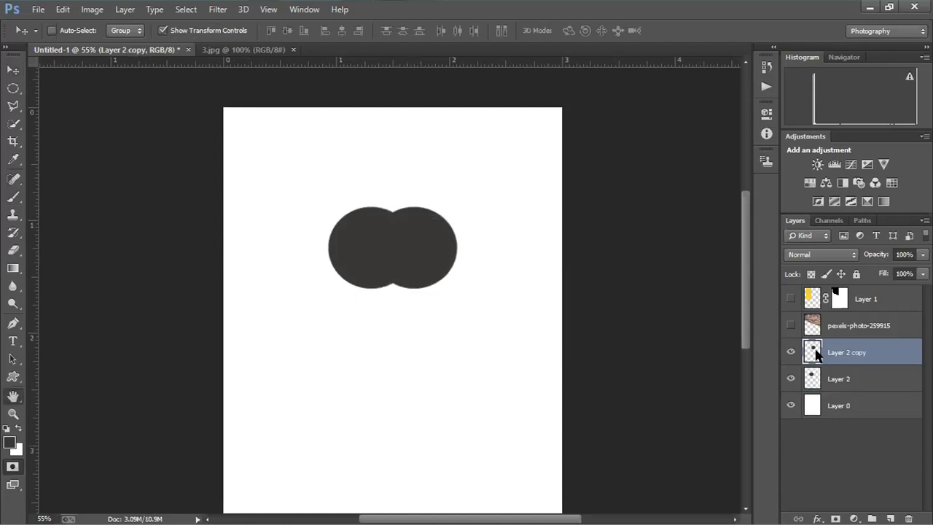
- Apply a red Color Overlay in Normal mode at 100% opacity to the duplicated circle
double_click(815, 353)
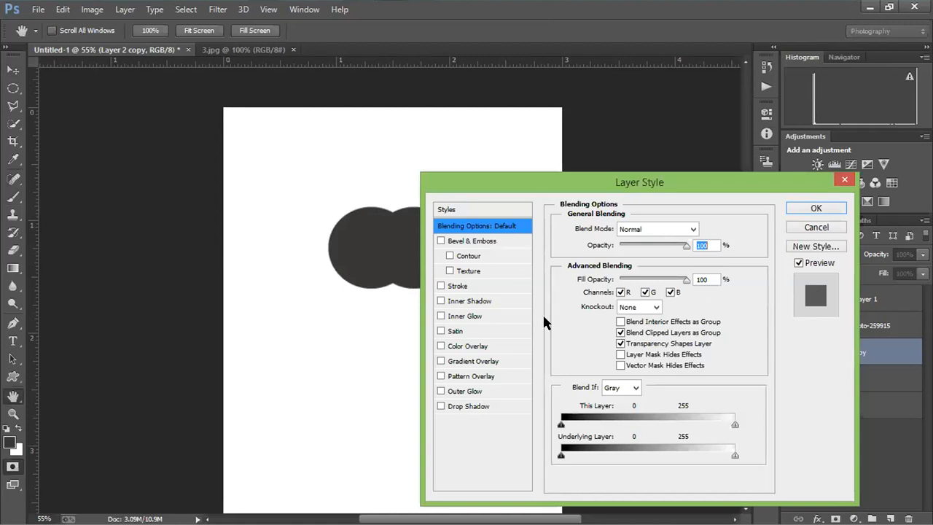
click(467, 346)
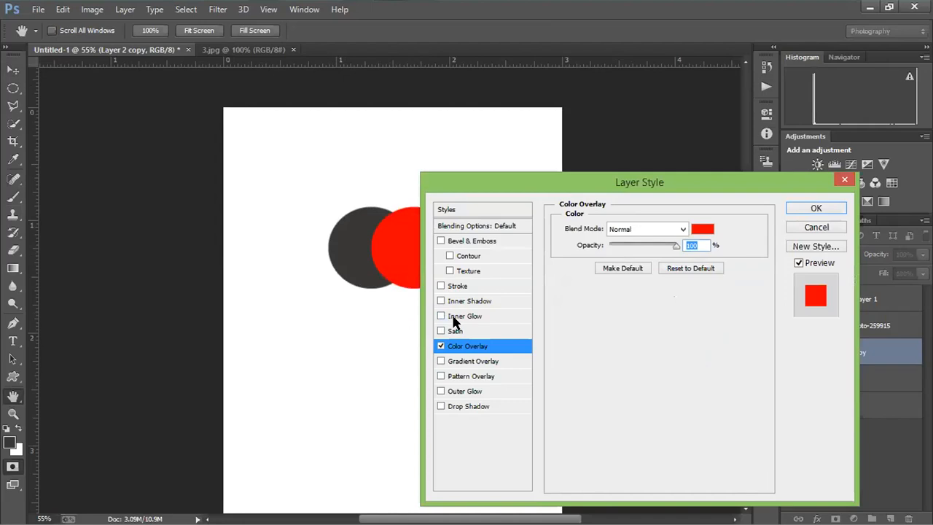
click(702, 228)
click(501, 316)
click(531, 340)
click(682, 316)
click(815, 208)
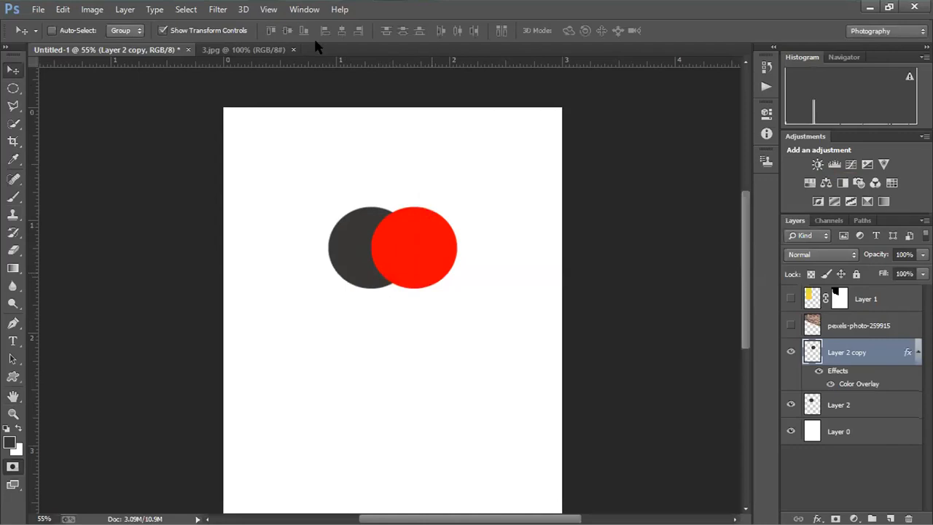
- Enter Quick Mask mode, make the dark grey circle's layer active and choose the Elliptical Marquee tool
click(13, 88)
key(q)
key(alt+bracketleft)
key(alt+bracketright)
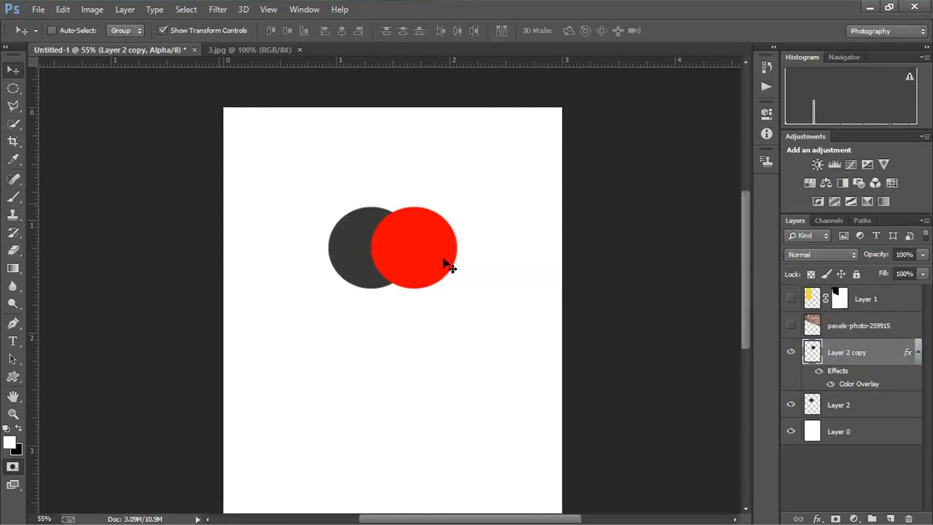
click(446, 214)
click(450, 204)
click(827, 405)
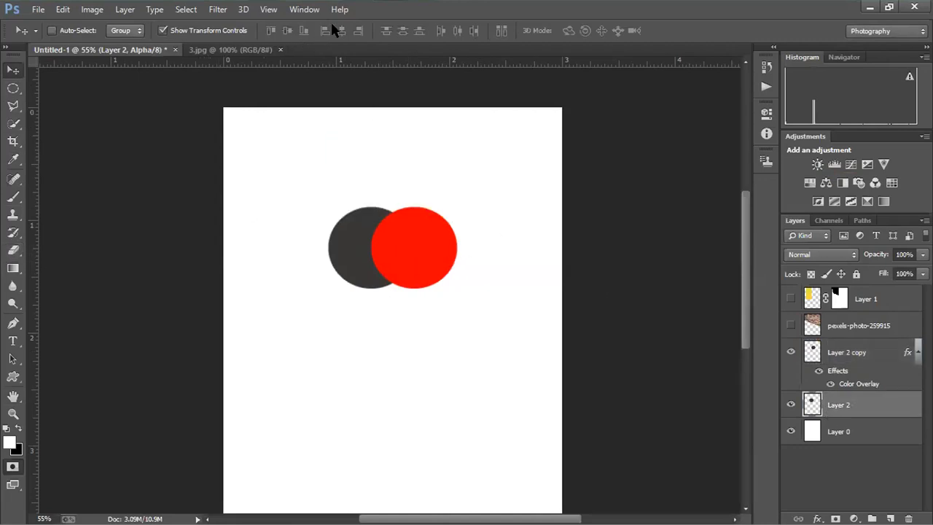
click(14, 89)
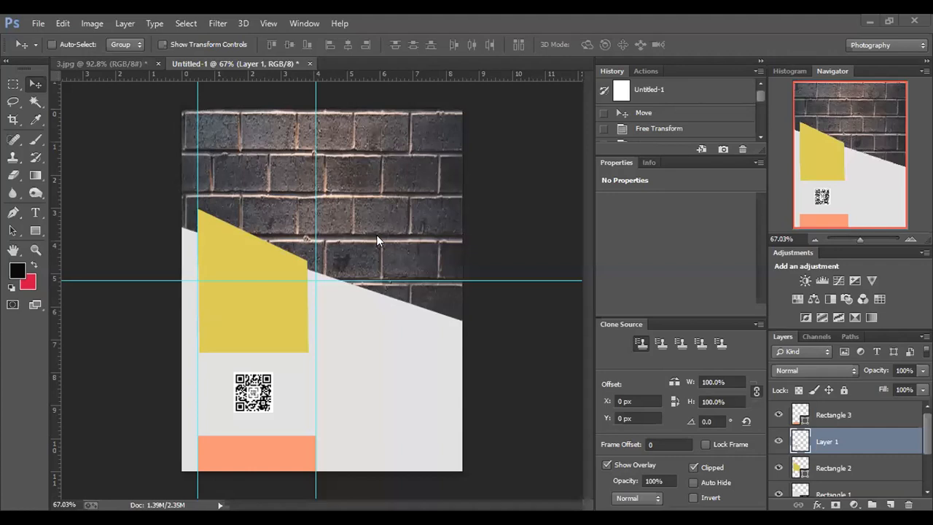
- Check the 3.jpg reference flyer and open LittleBoySuit_7.jpg from Downloads, docking it as a tab beside the other documents
key(ctrl+Tab)
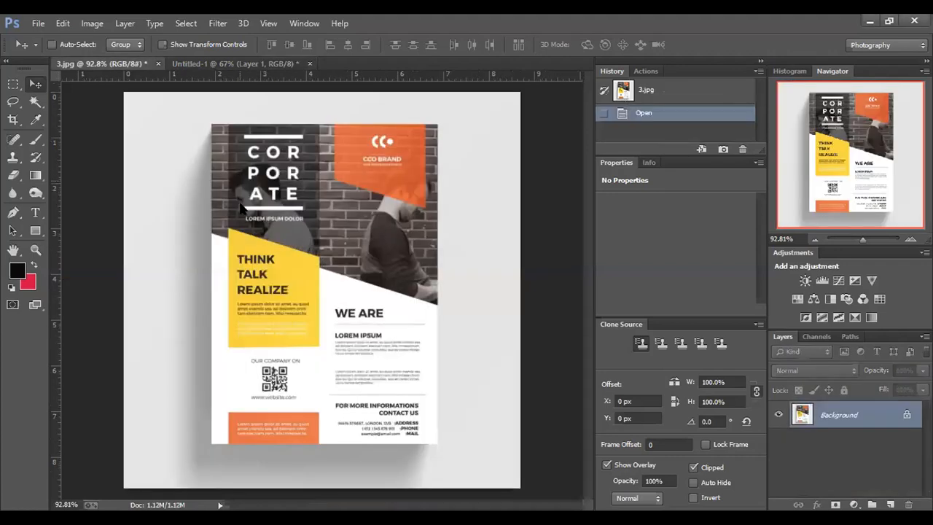
key(ctrl+Tab)
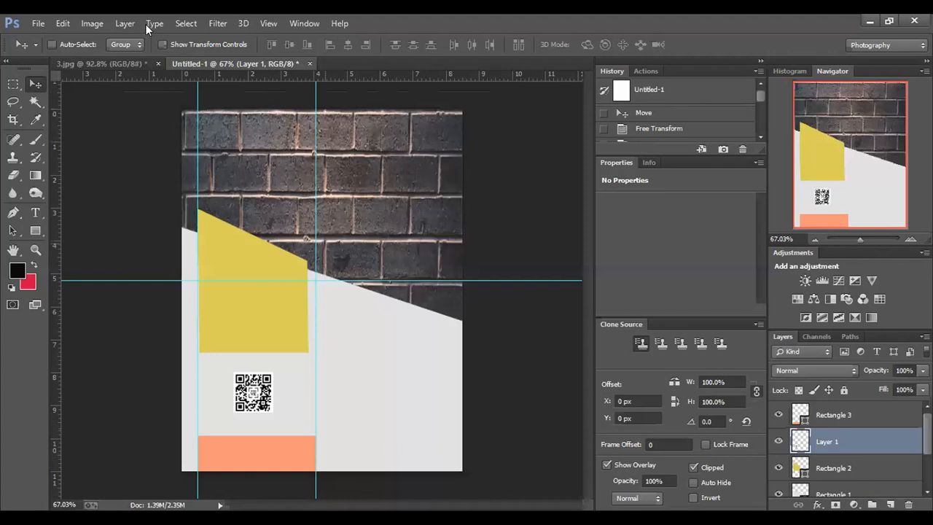
click(30, 23)
click(70, 52)
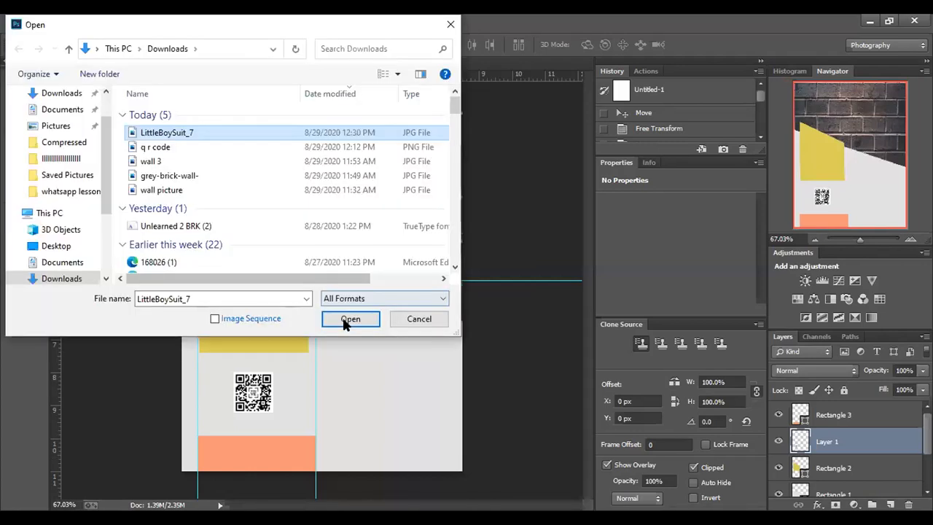
click(347, 320)
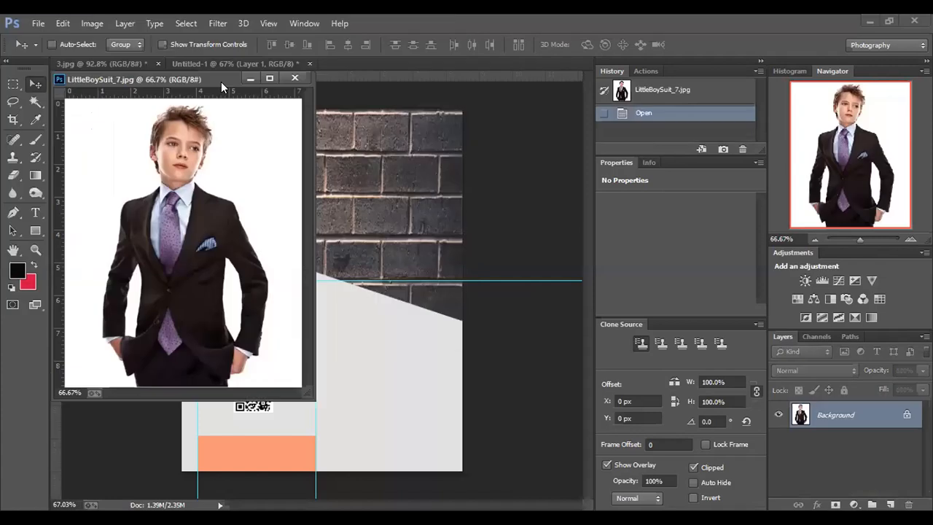
drag(221, 82, 395, 64)
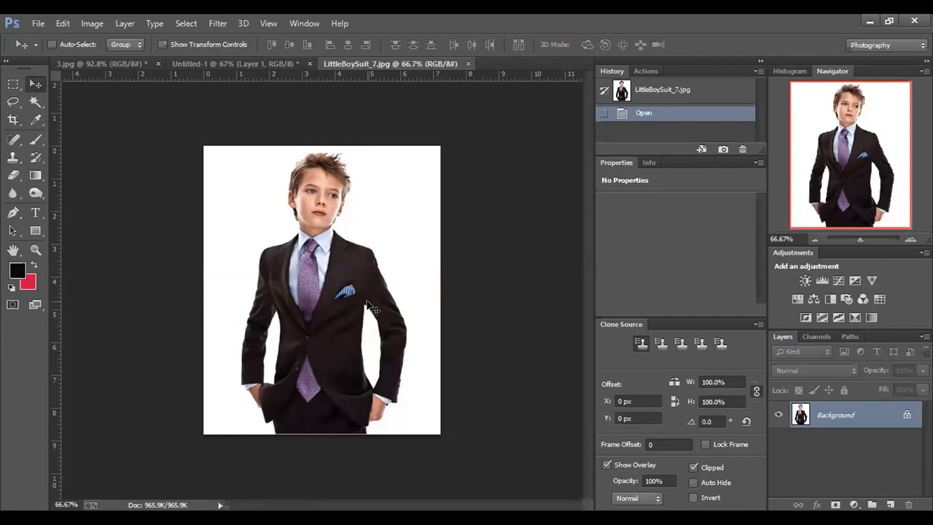
- Select the boy's suit, head and both hands with the Quick Selection tool
click(36, 99)
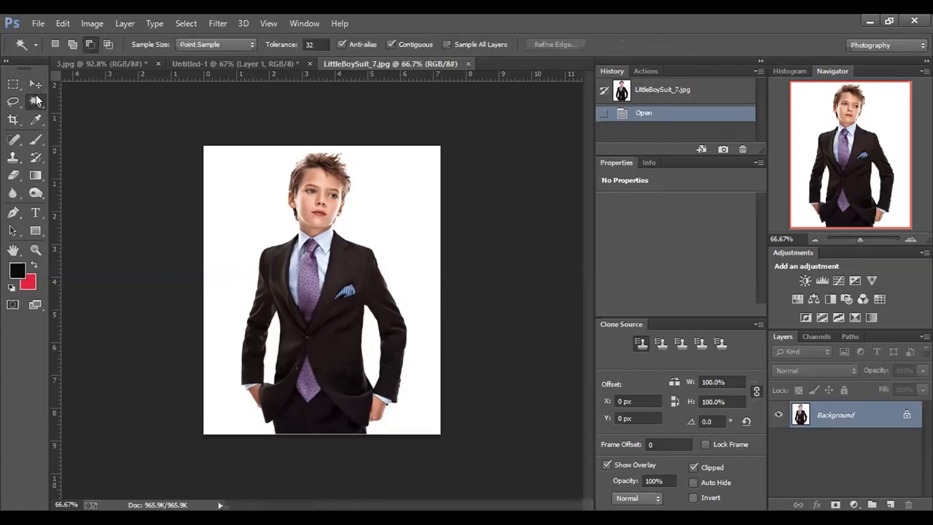
right_click(36, 100)
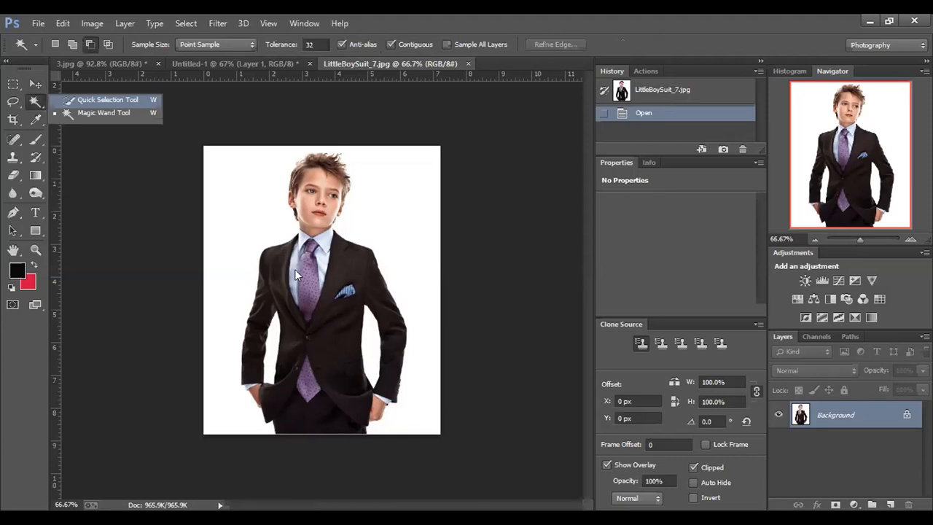
drag(295, 269, 329, 329)
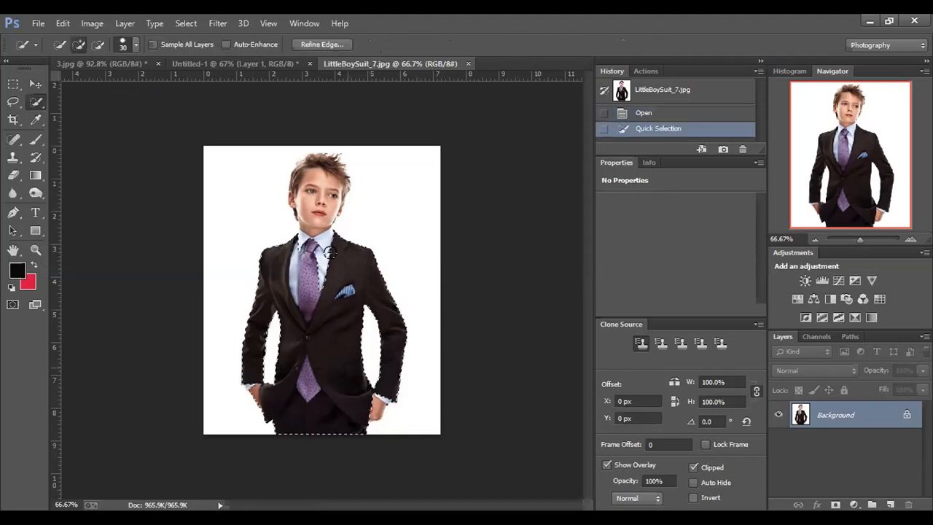
drag(309, 222, 319, 184)
click(255, 398)
click(375, 409)
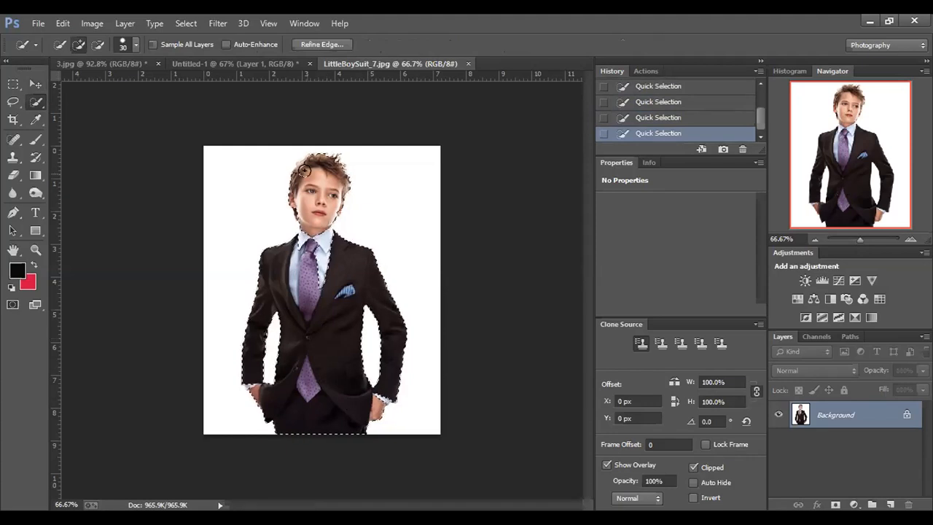
- Extend the selection over the top of the boy's hair and subtract the excess white background around it
drag(330, 165, 315, 151)
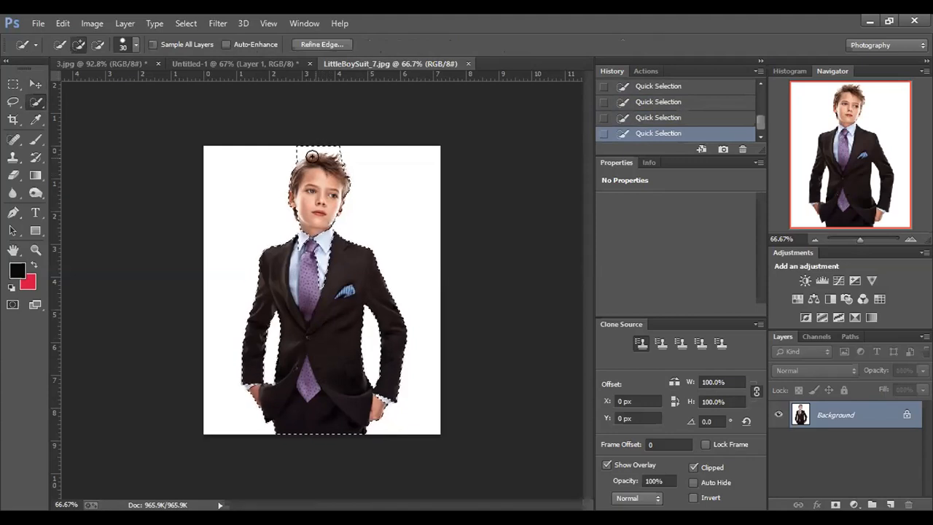
drag(289, 146, 309, 182)
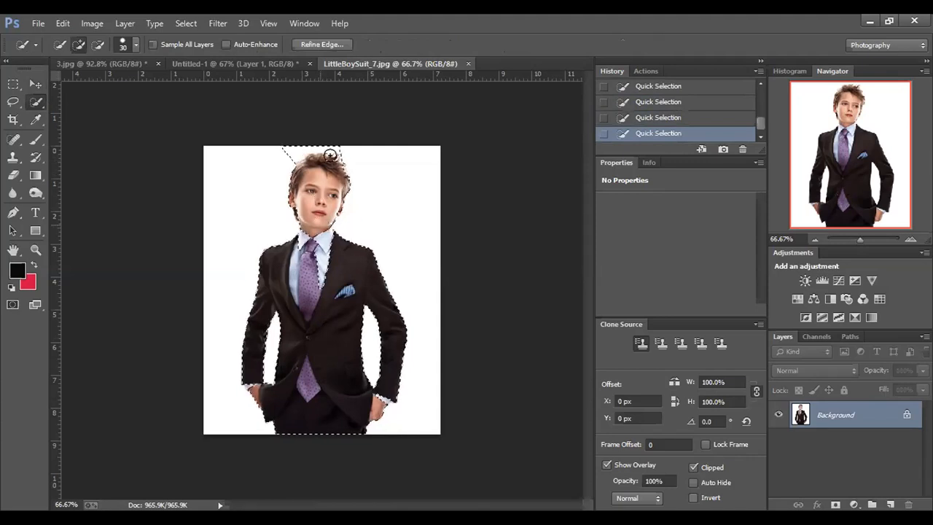
click(99, 47)
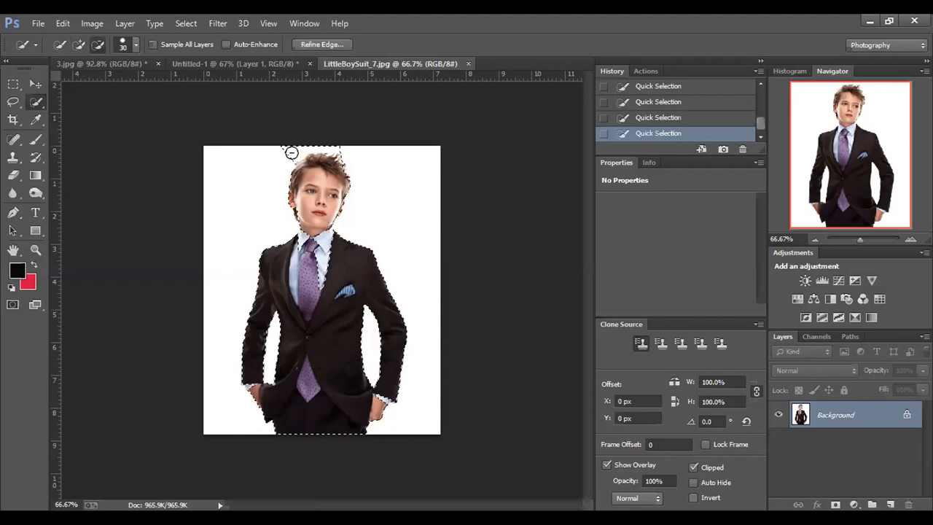
mouse_move(291, 153)
mouse_down()
mouse_move(270, 141)
mouse_move(327, 136)
mouse_up()
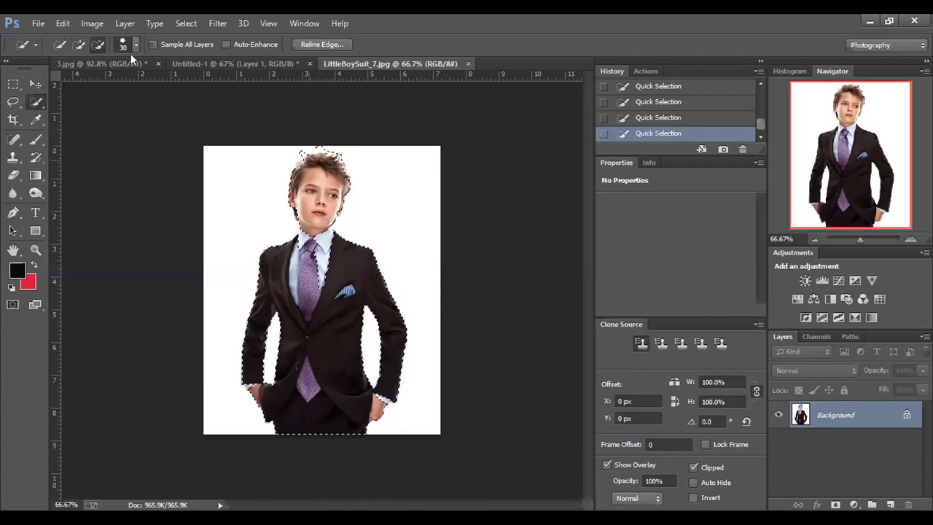
click(81, 47)
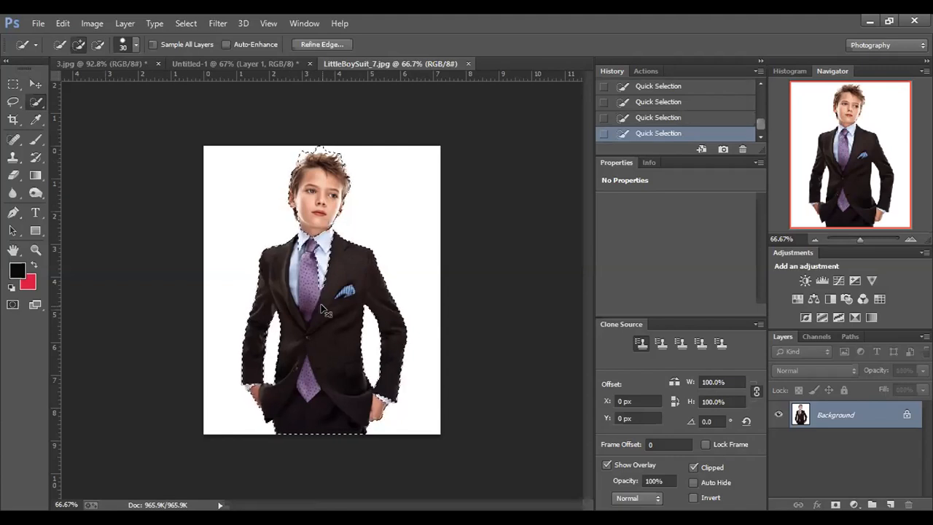
- Deselect, then select the white background with the Quick Selection tool and extend the selection over the boy's arms
key(ctrl+d)
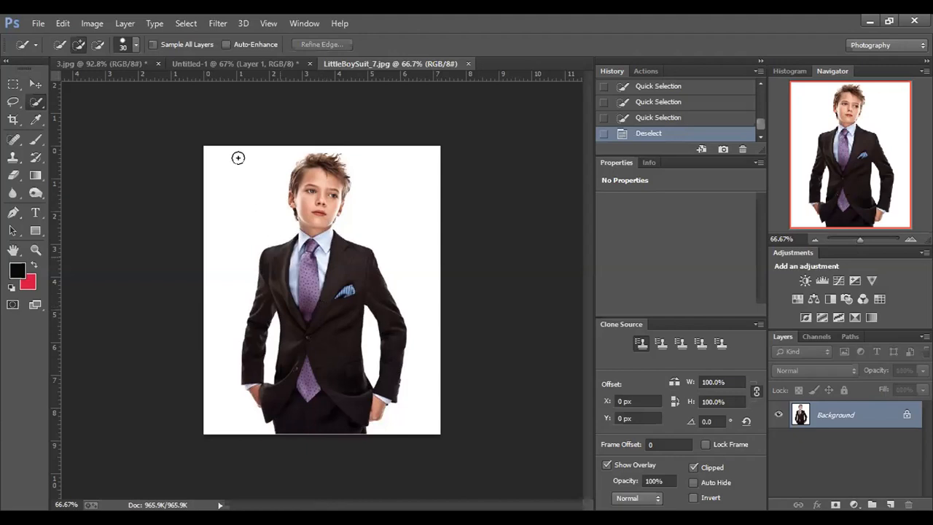
click(239, 218)
drag(239, 218, 380, 239)
click(380, 239)
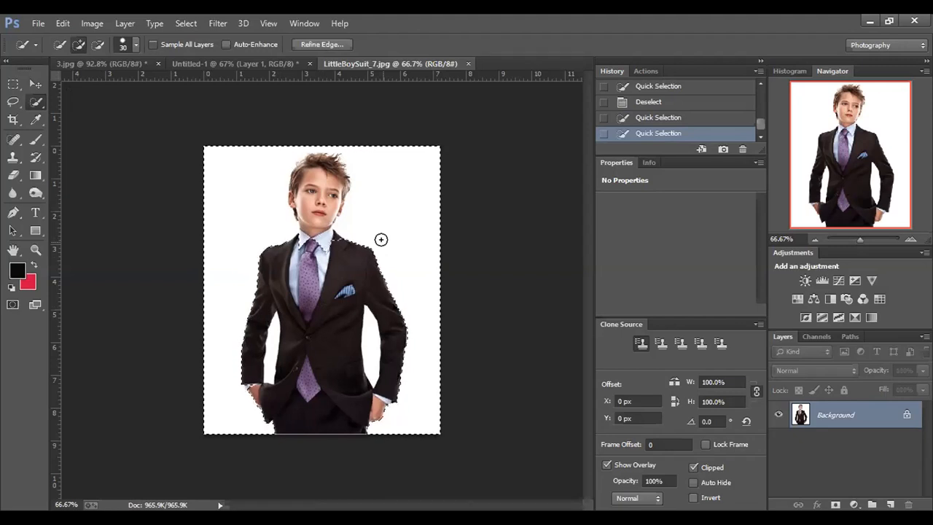
mouse_move(371, 235)
mouse_down()
mouse_move(329, 234)
mouse_move(342, 309)
mouse_move(374, 355)
mouse_move(377, 394)
mouse_move(371, 365)
mouse_up()
click(255, 362)
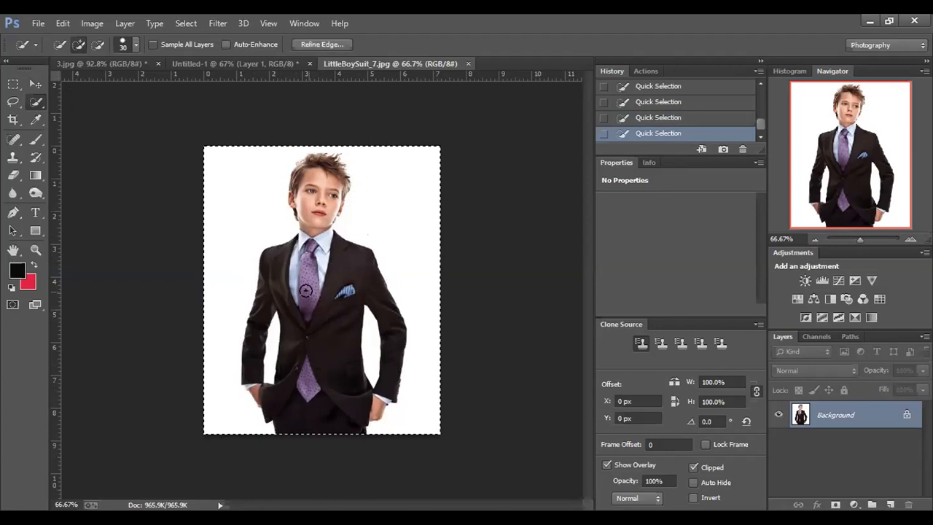